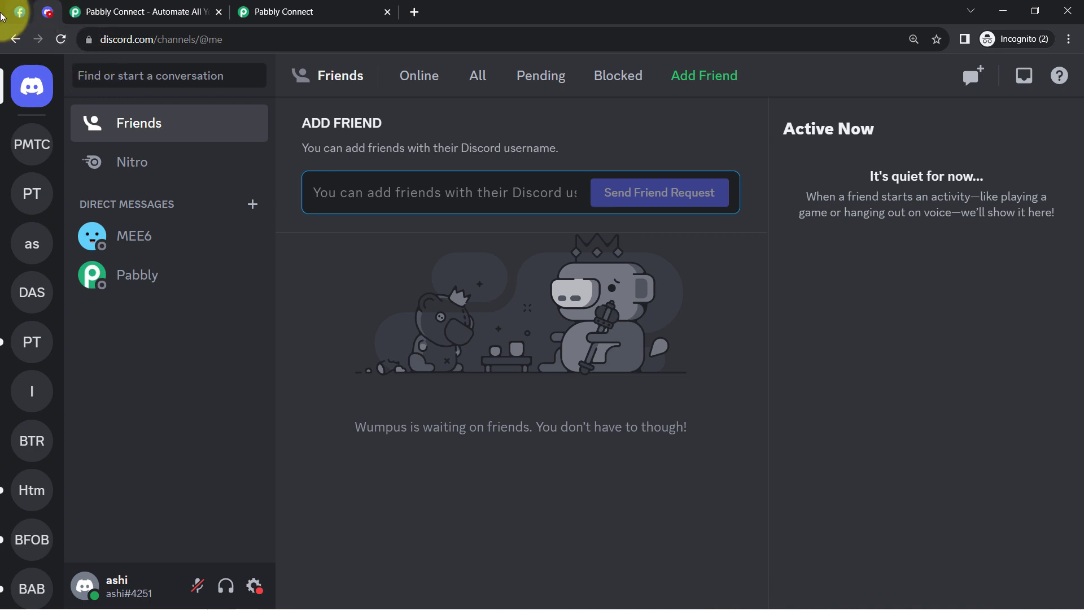
- Look over the Facebook pages list, the Discord friends page, the Pabbly Connect homepage and its dashboard
{"action": "left_click", "coordinate": [14, 9]}
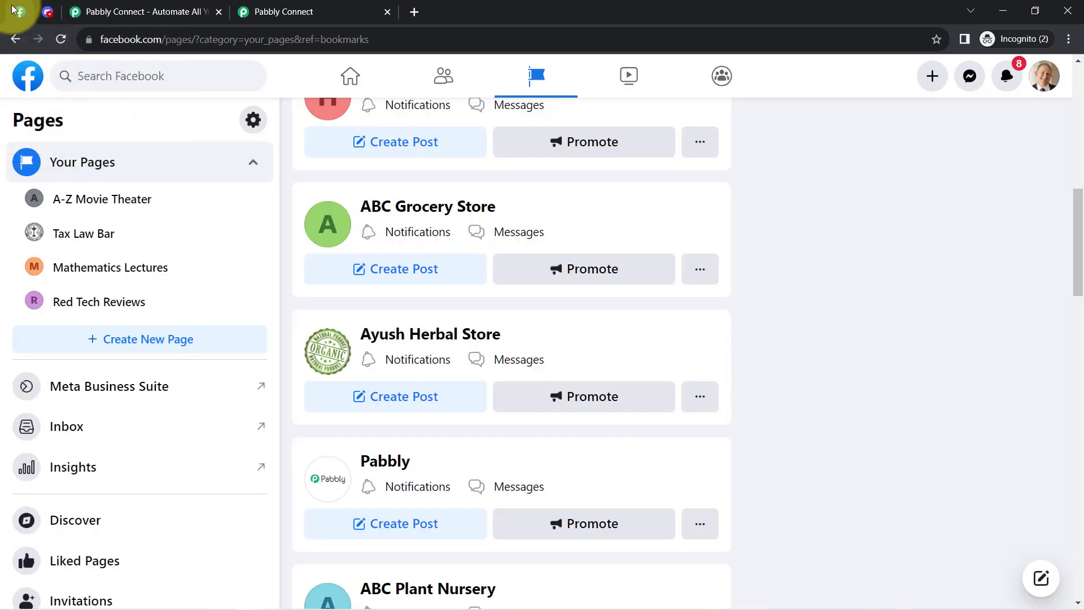
{"action": "left_click", "coordinate": [45, 12]}
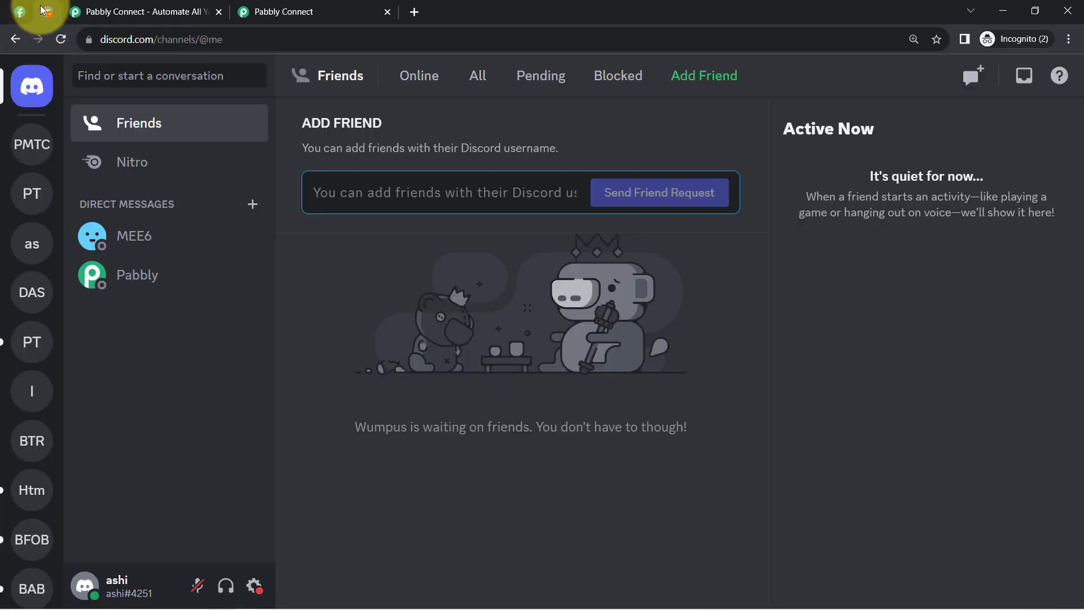
{"action": "left_click", "coordinate": [144, 11]}
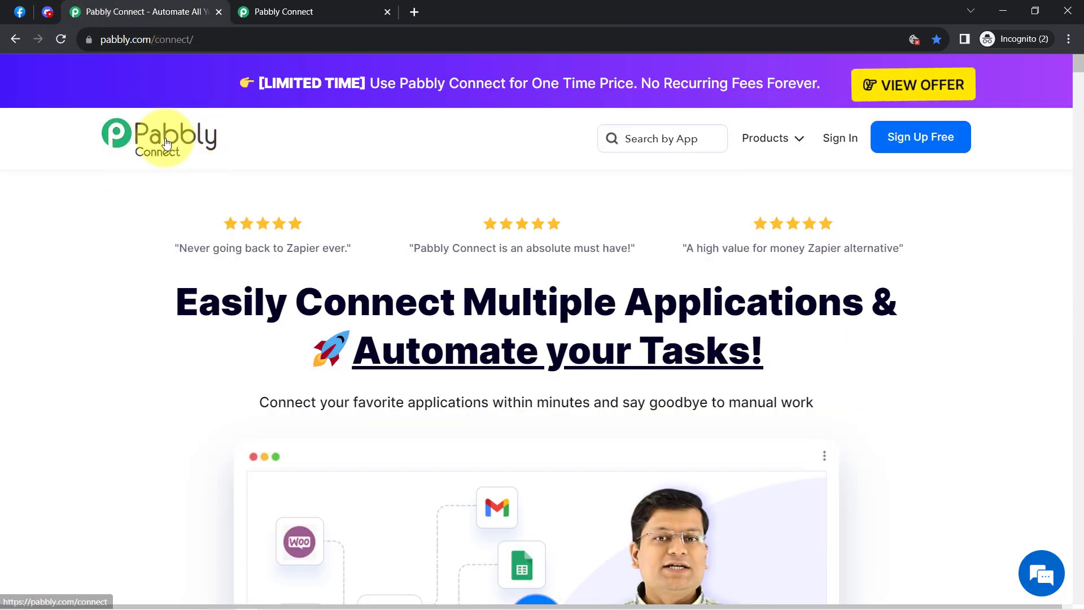
{"action": "left_click_drag", "start_coordinate": [113, 39], "coordinate": [213, 41]}
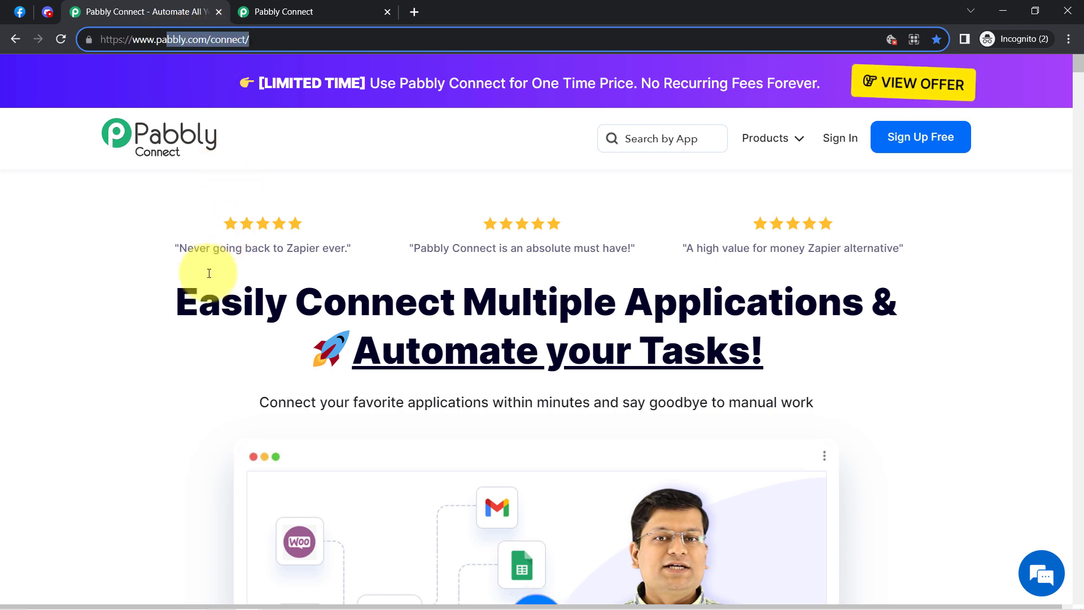
{"action": "left_click_drag", "start_coordinate": [199, 305], "coordinate": [669, 395]}
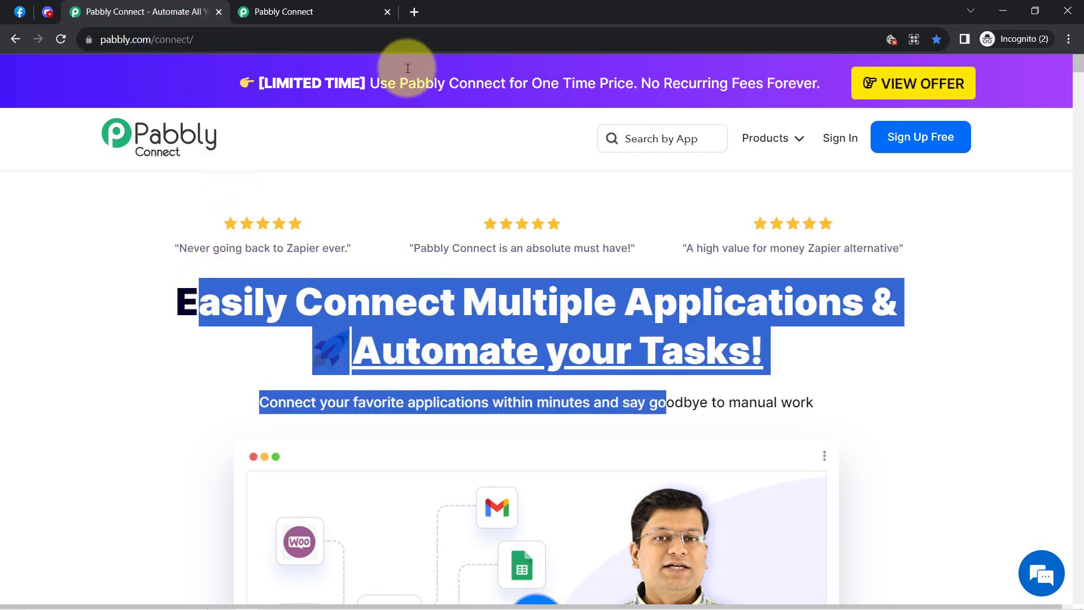
{"action": "left_click", "coordinate": [274, 11]}
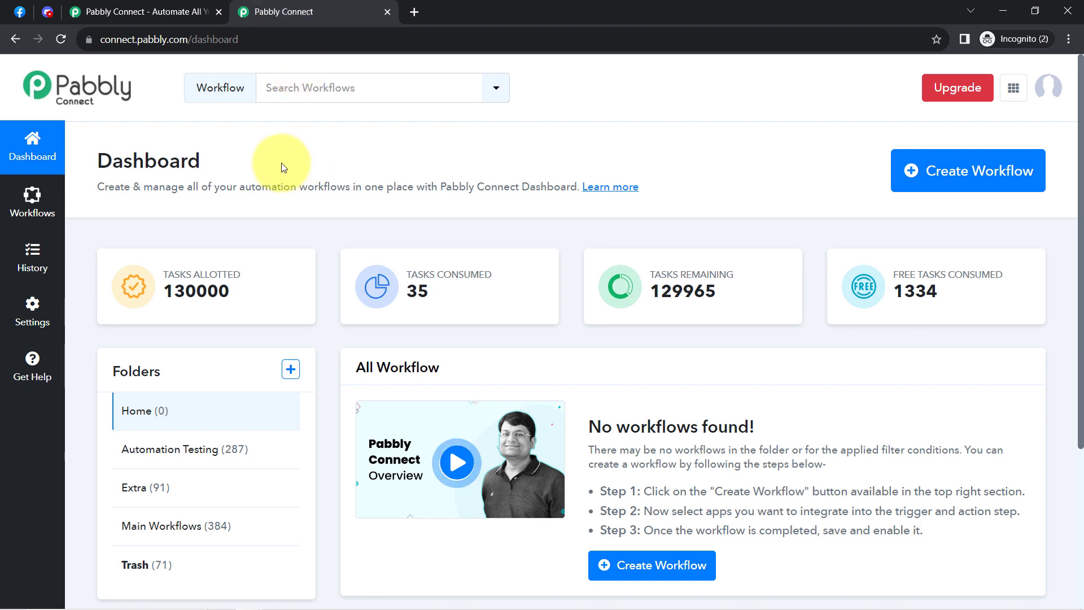
{"action": "left_click", "coordinate": [195, 11]}
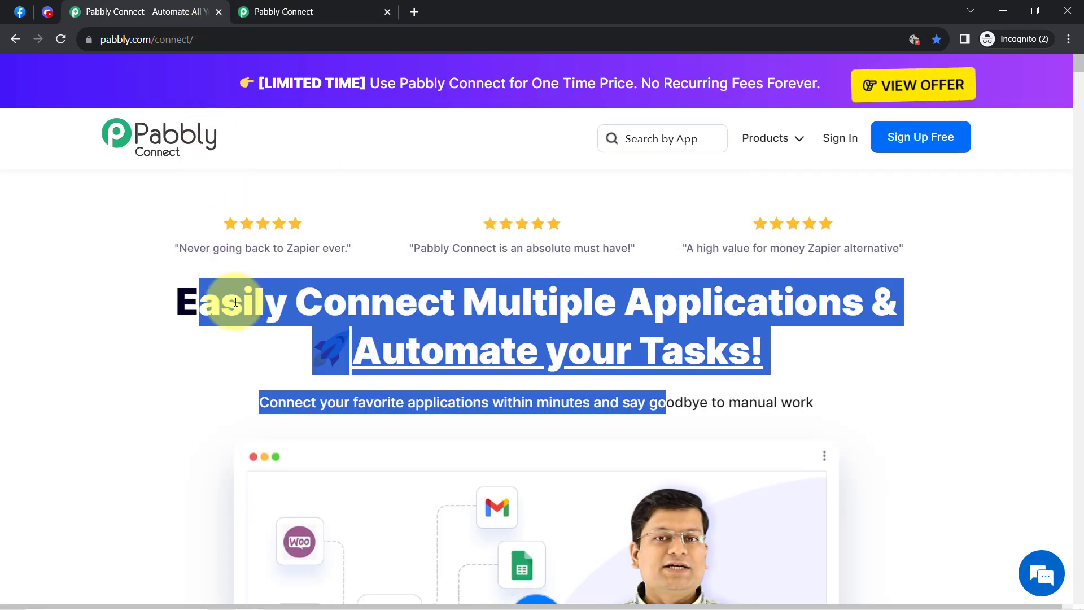
{"action": "left_click", "coordinate": [235, 286]}
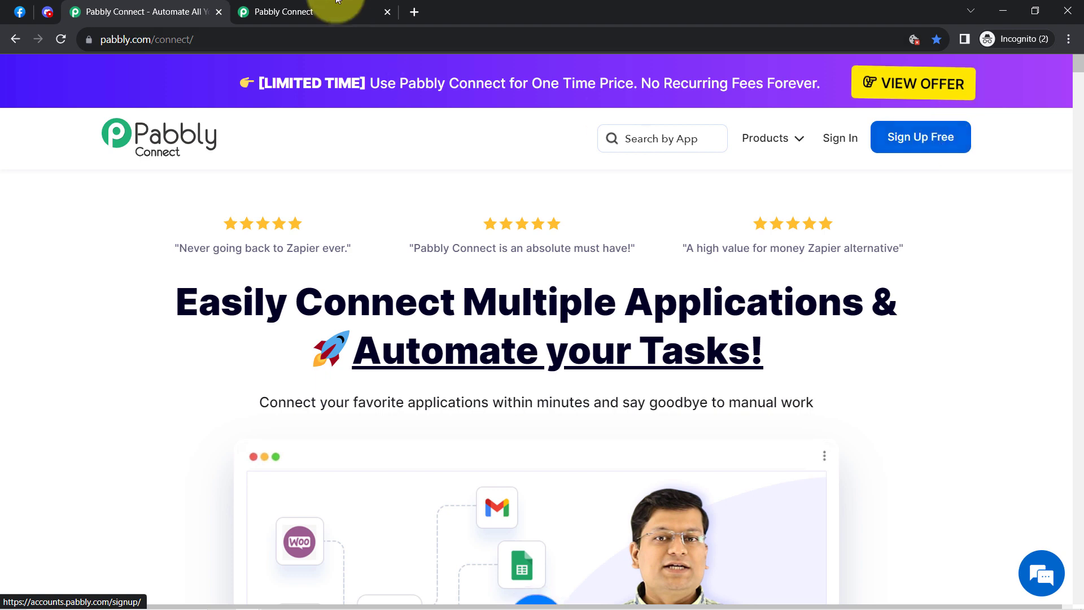
- Create a Pabbly Connect workflow named "Send Facebook Page Post to Discord Channel Automatically" from the dashboard
{"action": "left_click", "coordinate": [314, 10]}
{"action": "left_click_drag", "start_coordinate": [111, 159], "coordinate": [258, 202]}
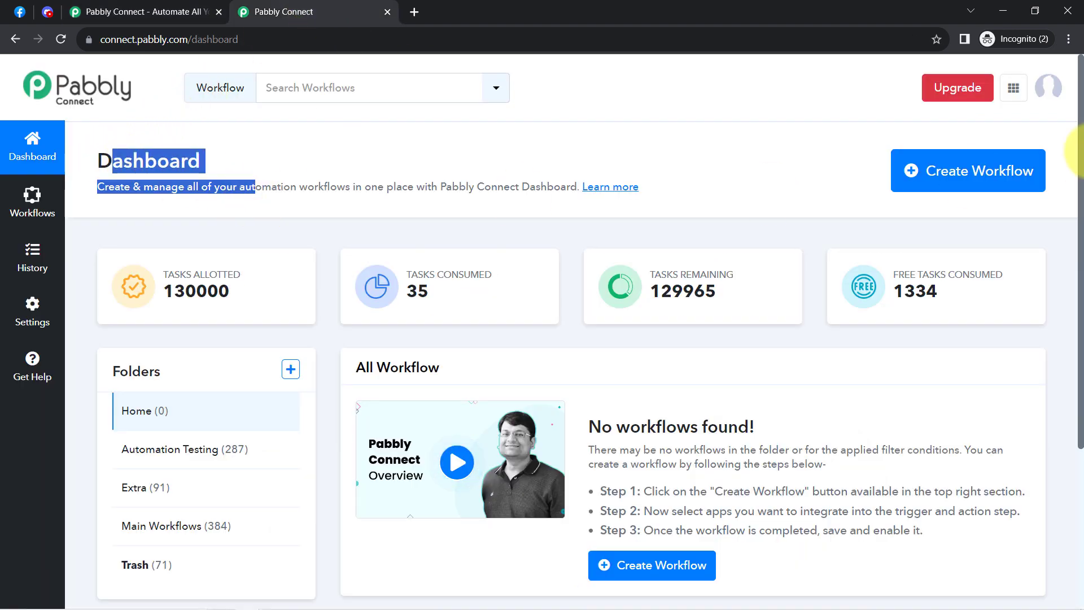
{"action": "left_click", "coordinate": [949, 173]}
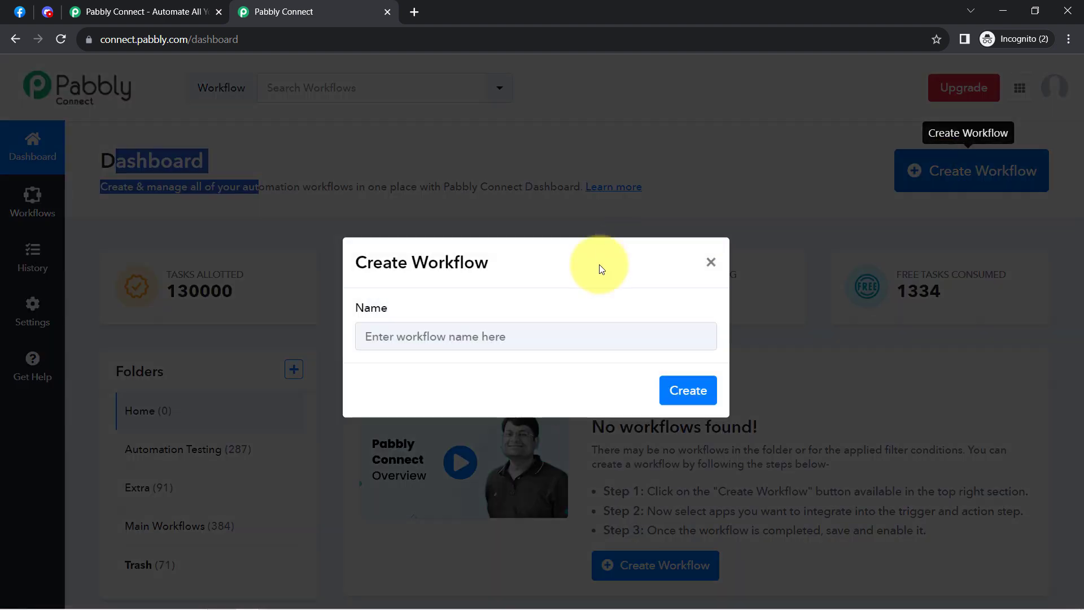
{"action": "type", "text": "Send Facebook Page Post to Discord Channel Automatically"}
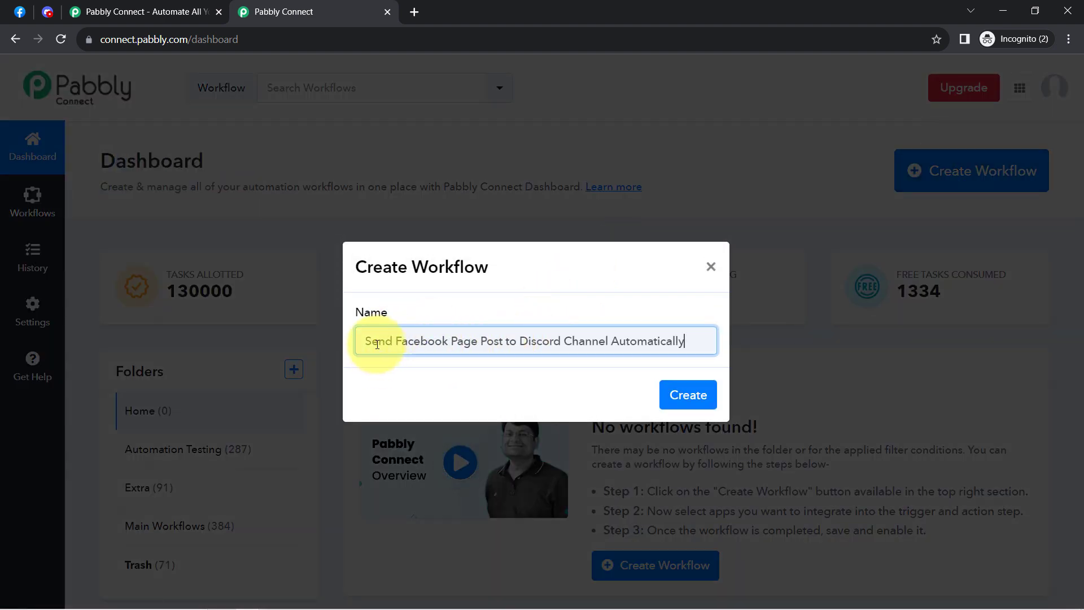
{"action": "left_click_drag", "start_coordinate": [421, 360], "coordinate": [589, 339]}
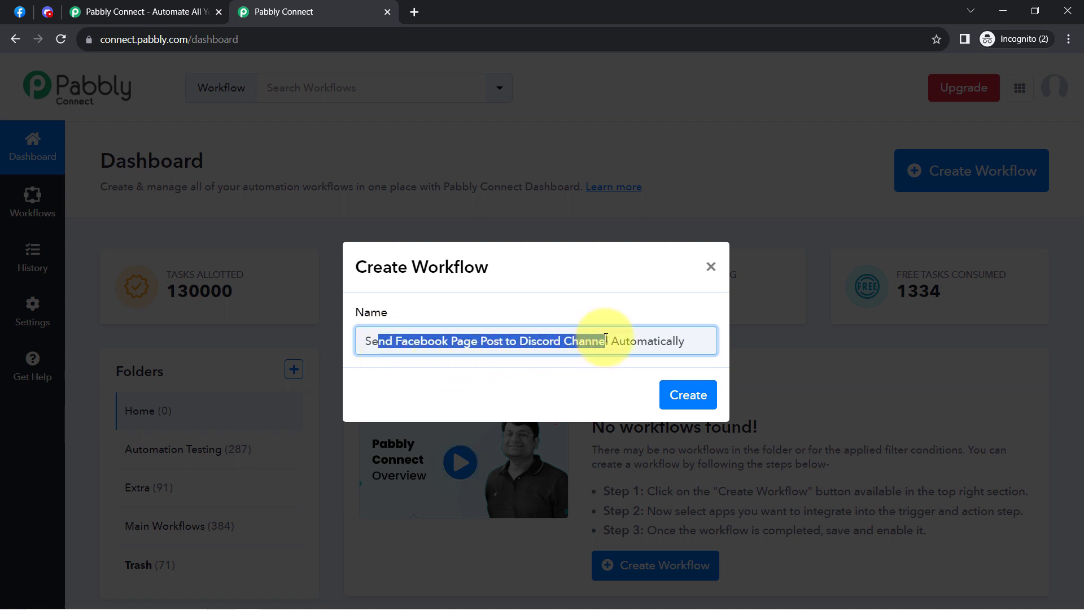
{"action": "left_click", "coordinate": [666, 337]}
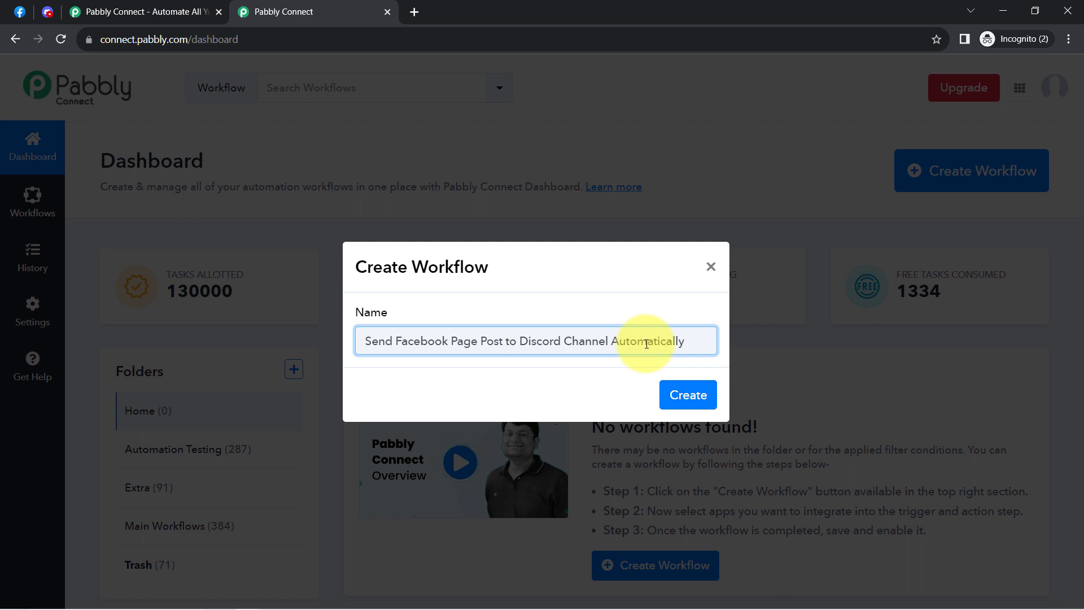
{"action": "left_click", "coordinate": [688, 394]}
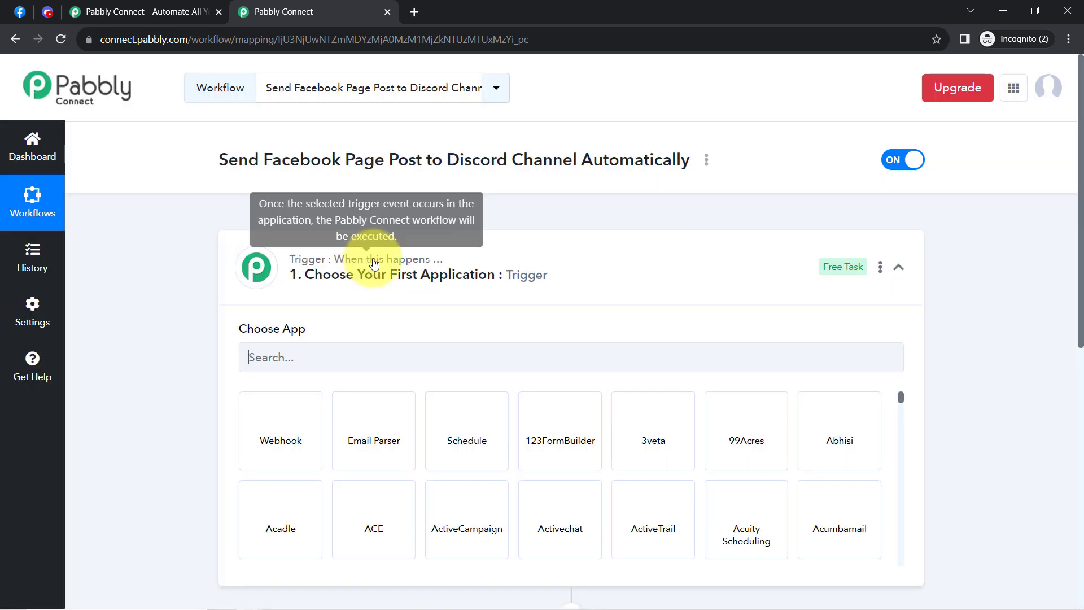
- Search for Facebook apps in the workflow's trigger step and choose Facebook Pages as the trigger application
{"action": "left_click", "coordinate": [373, 263]}
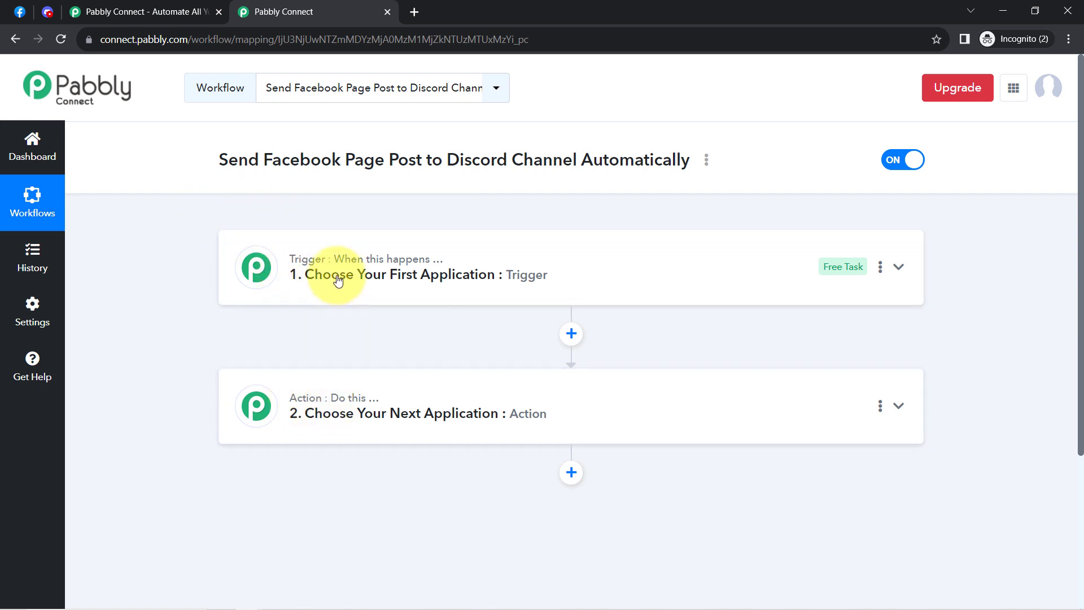
{"action": "left_click", "coordinate": [294, 275]}
{"action": "left_click_drag", "start_coordinate": [255, 165], "coordinate": [614, 161]}
{"action": "left_click", "coordinate": [383, 344]}
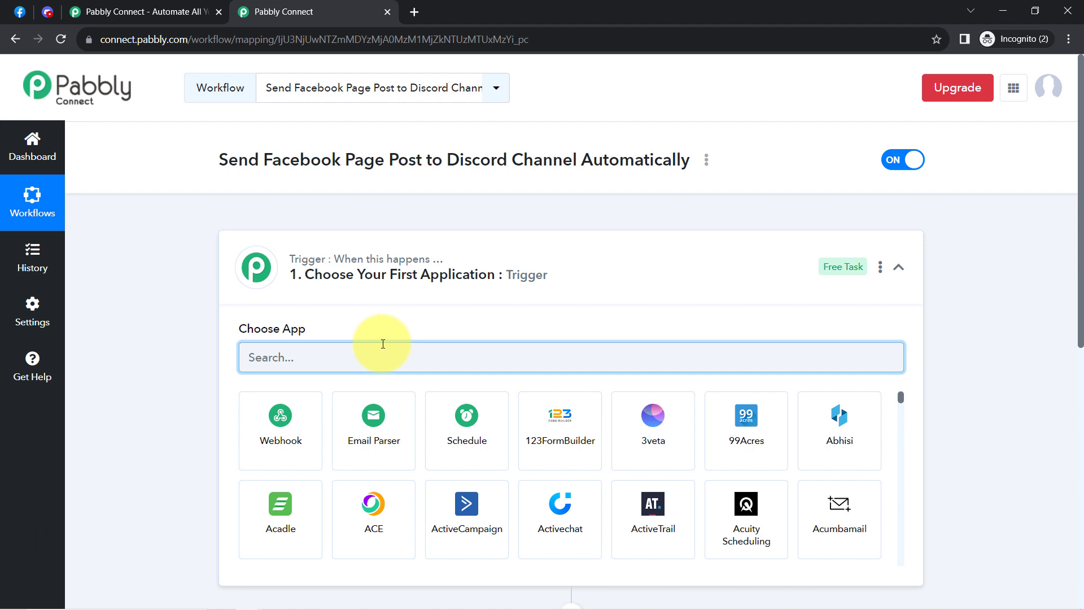
{"action": "type", "text": "face"}
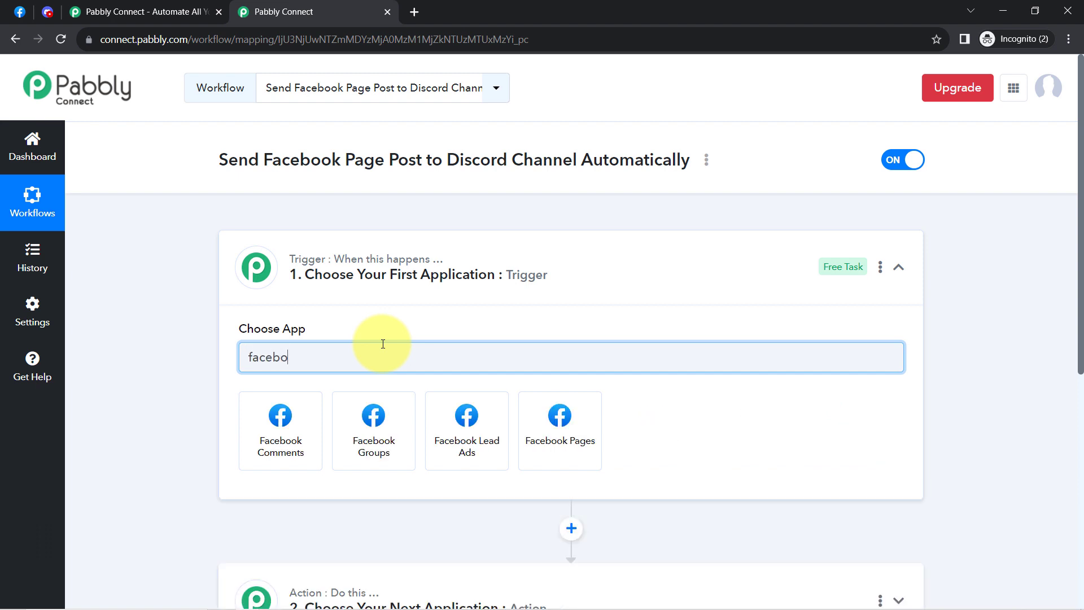
{"action": "type", "text": "bo"}
{"action": "left_click", "coordinate": [585, 423]}
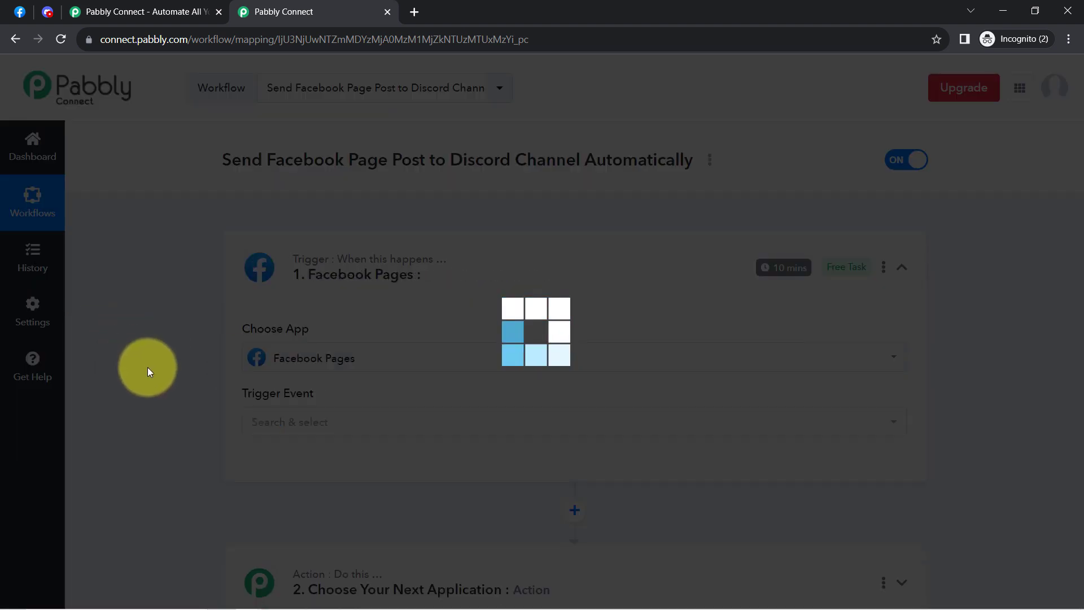
- Search for Discord in the workflow's action step and choose it as the action application
{"action": "scroll", "coordinate": [149, 368], "scroll_direction": "down", "scroll_amount": 3}
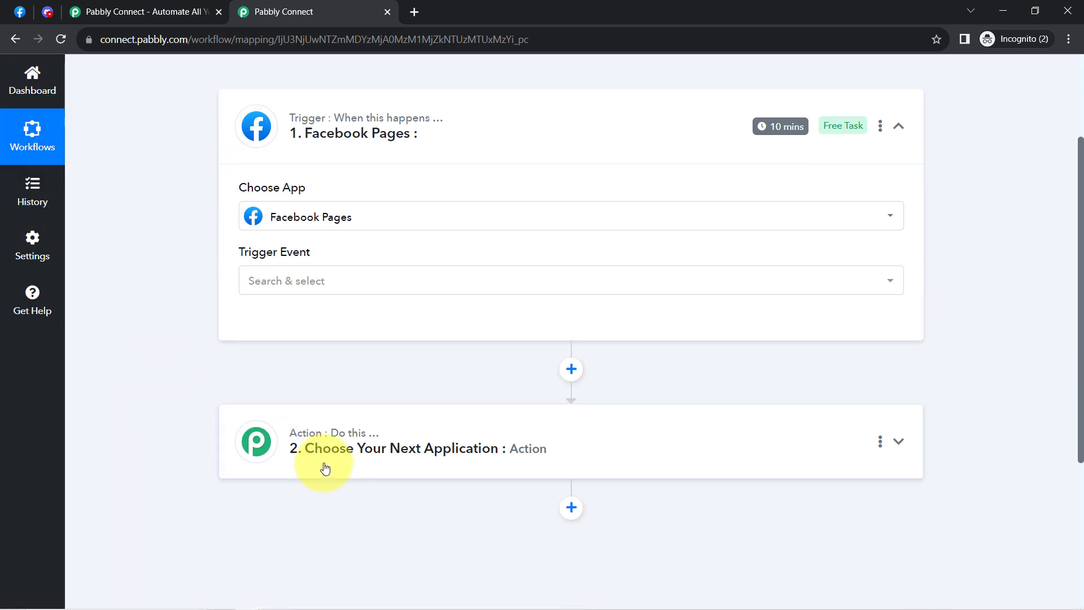
{"action": "left_click", "coordinate": [261, 439]}
{"action": "left_click", "coordinate": [257, 397]}
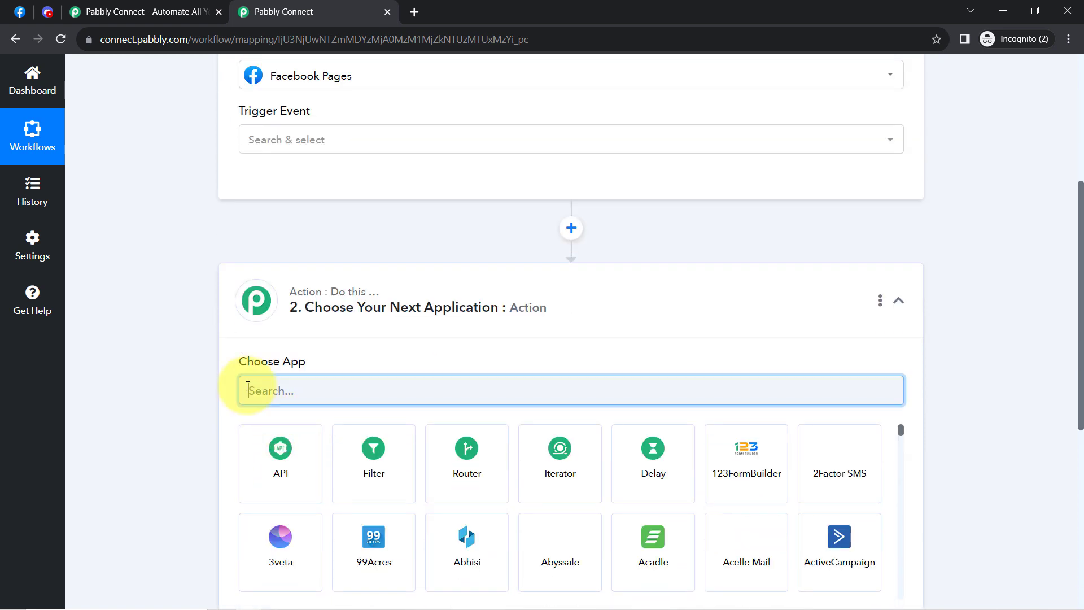
{"action": "type", "text": "dis"}
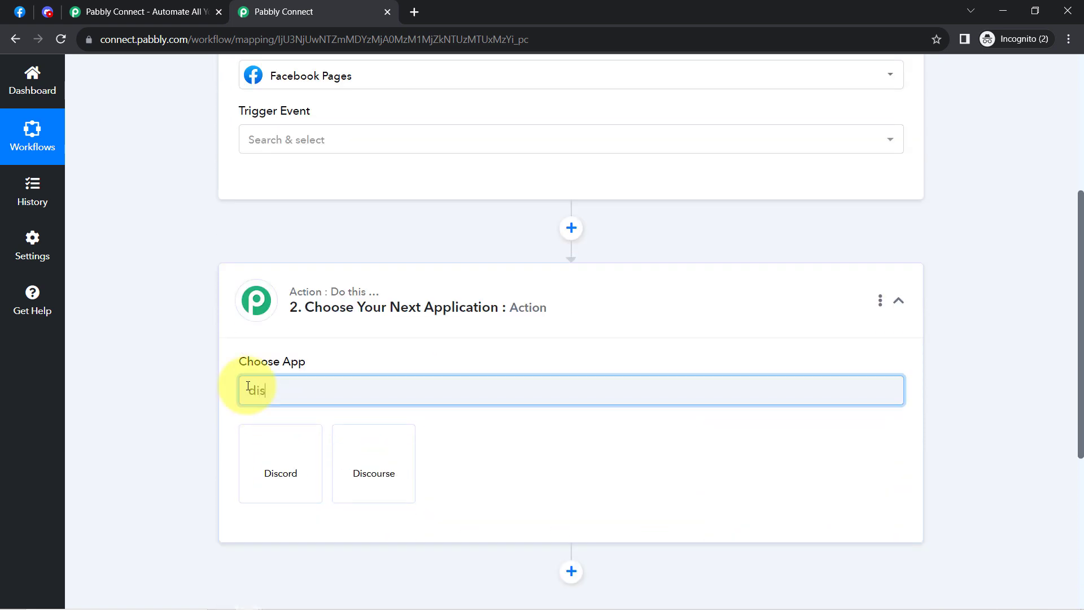
{"action": "left_click", "coordinate": [258, 472]}
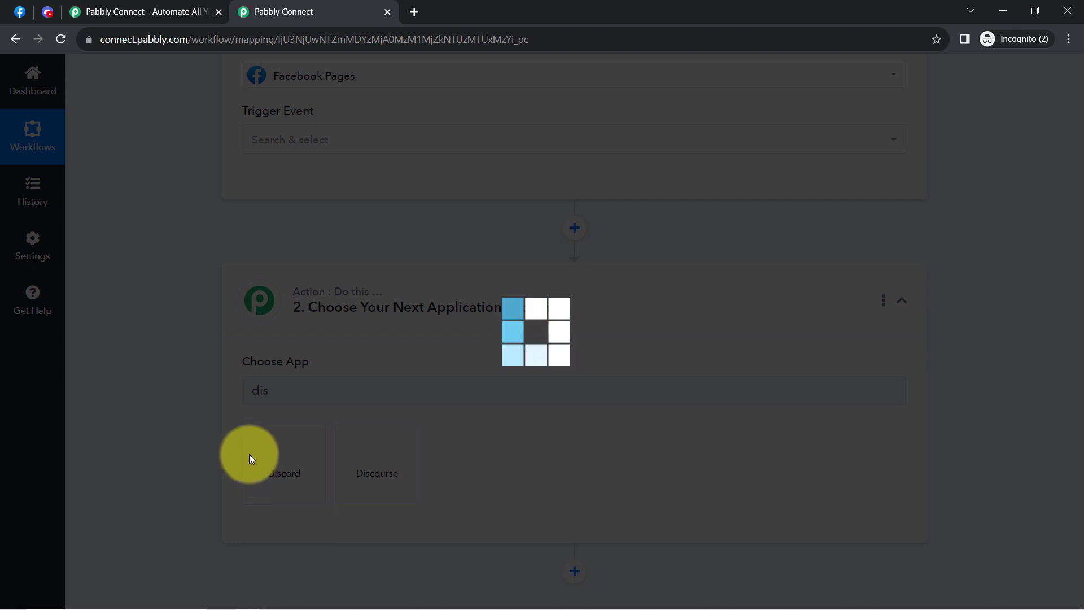
- Set the trigger event of the Facebook Pages step to New Post
{"action": "scroll", "coordinate": [277, 175], "scroll_direction": "up", "scroll_amount": 1}
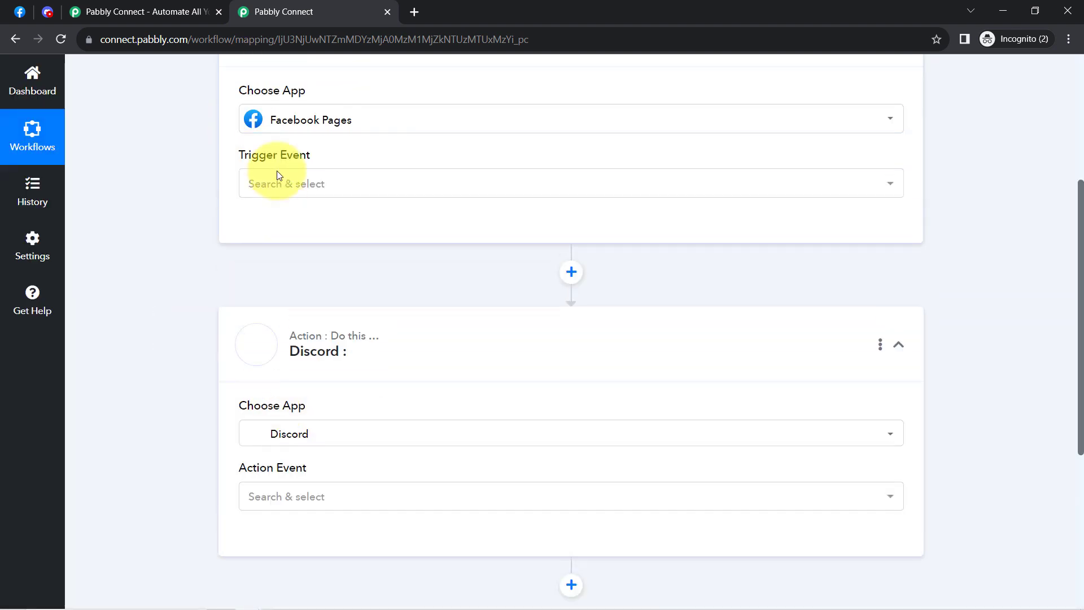
{"action": "scroll", "coordinate": [276, 175], "scroll_direction": "up", "scroll_amount": 3}
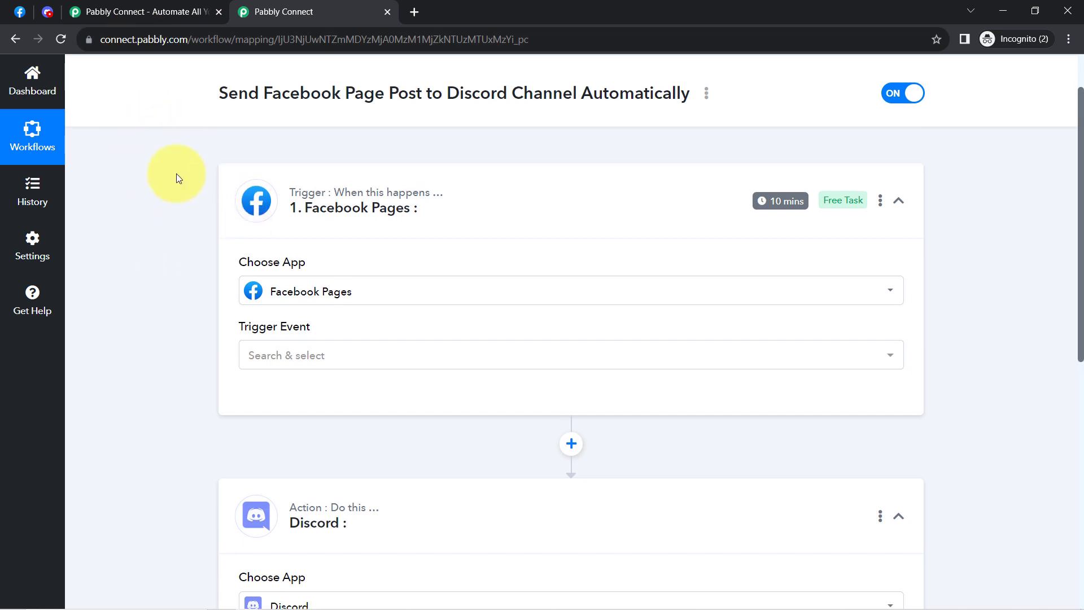
{"action": "scroll", "coordinate": [176, 174], "scroll_direction": "up", "scroll_amount": 1}
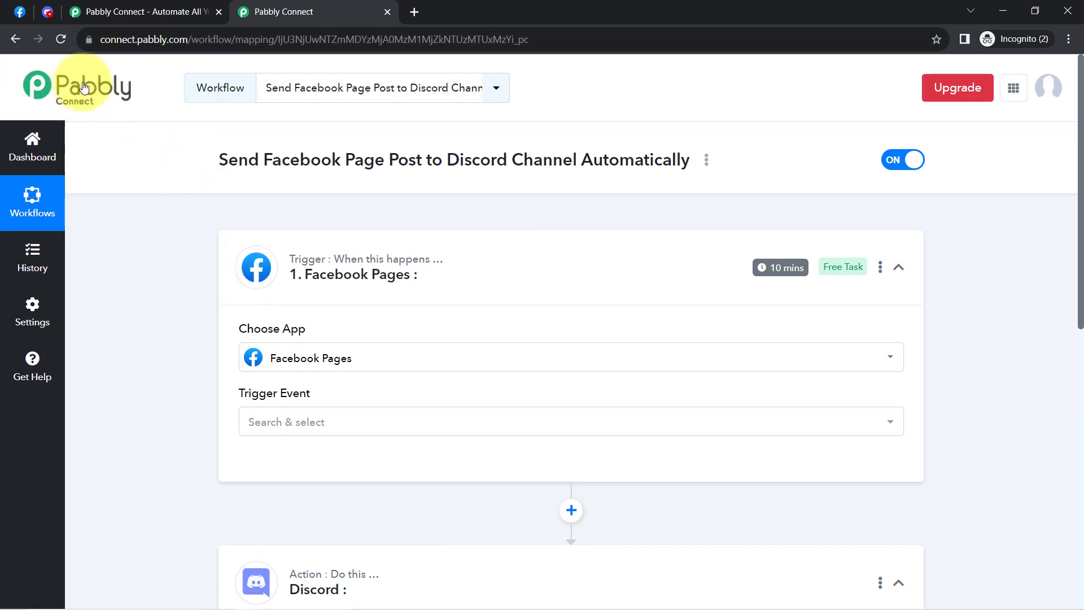
{"action": "scroll", "coordinate": [141, 317], "scroll_direction": "down", "scroll_amount": 3}
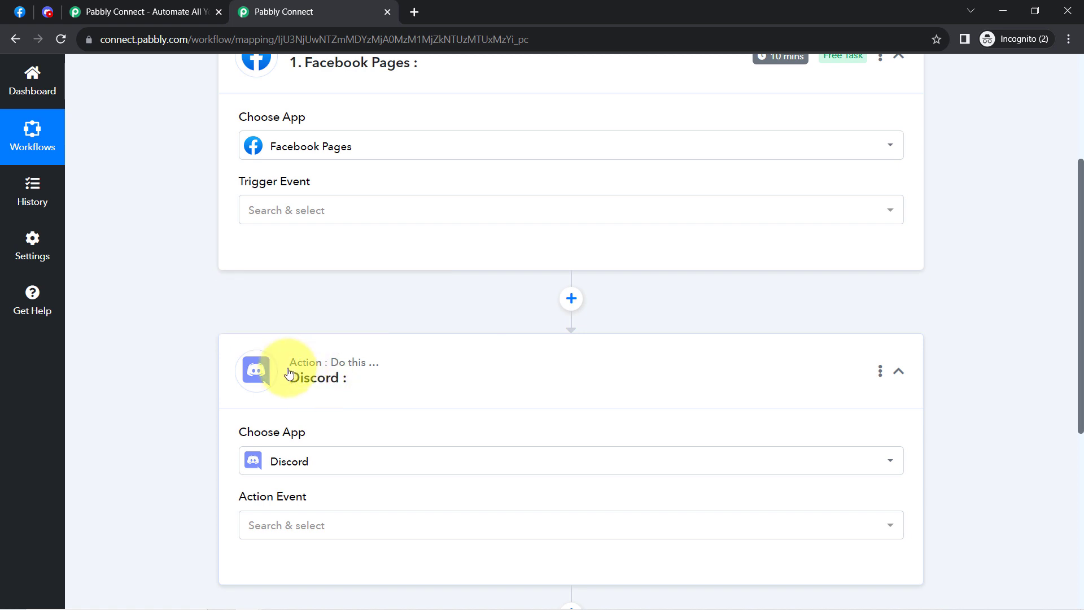
{"action": "scroll", "coordinate": [252, 356], "scroll_direction": "up", "scroll_amount": 3}
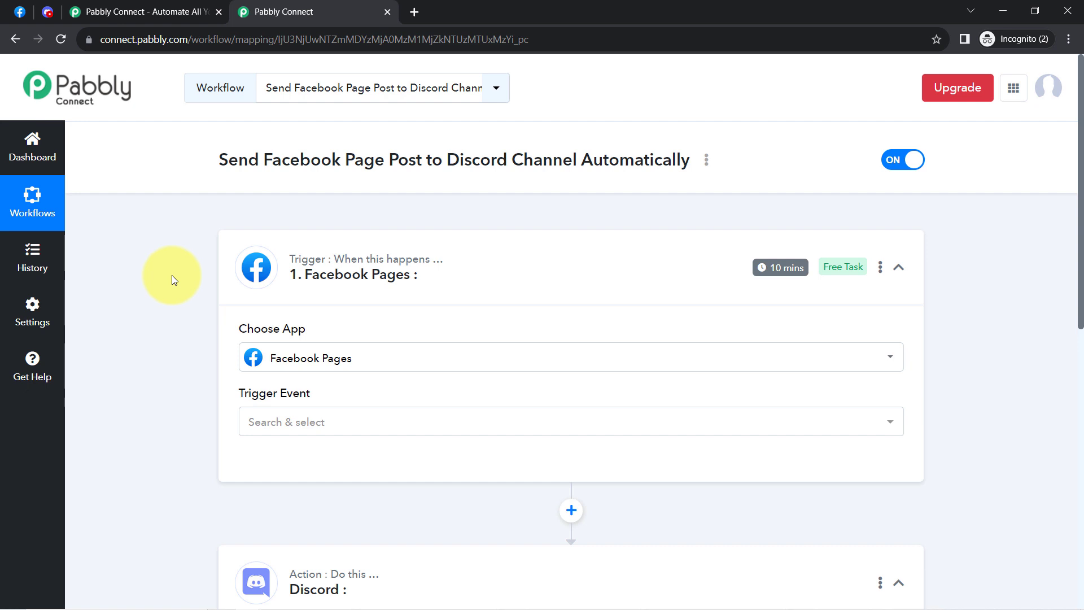
{"action": "scroll", "coordinate": [172, 275], "scroll_direction": "down", "scroll_amount": 3}
{"action": "left_click", "coordinate": [302, 211]}
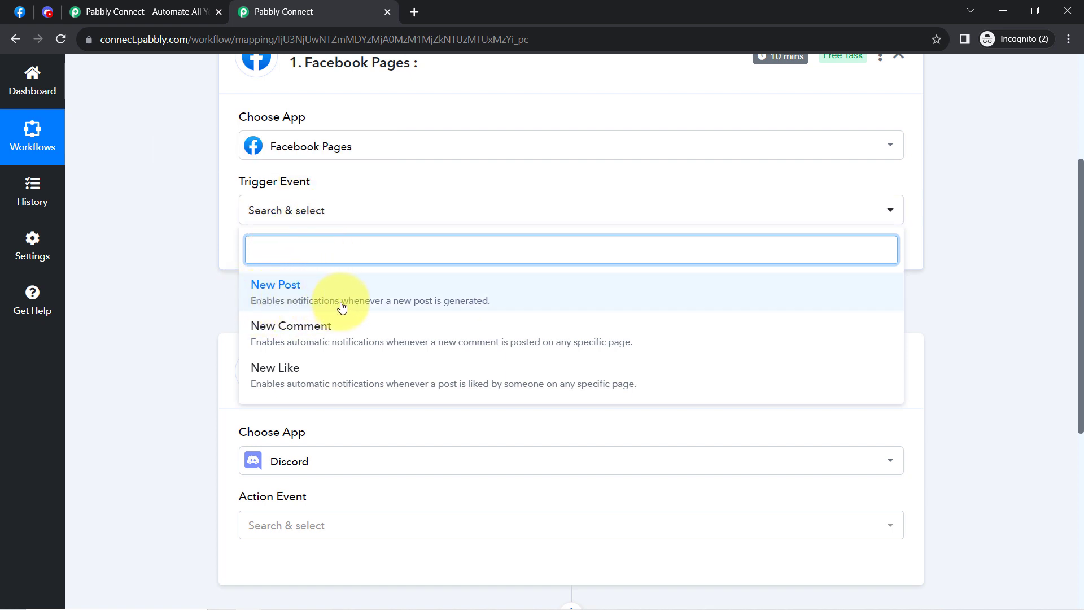
{"action": "left_click", "coordinate": [418, 307]}
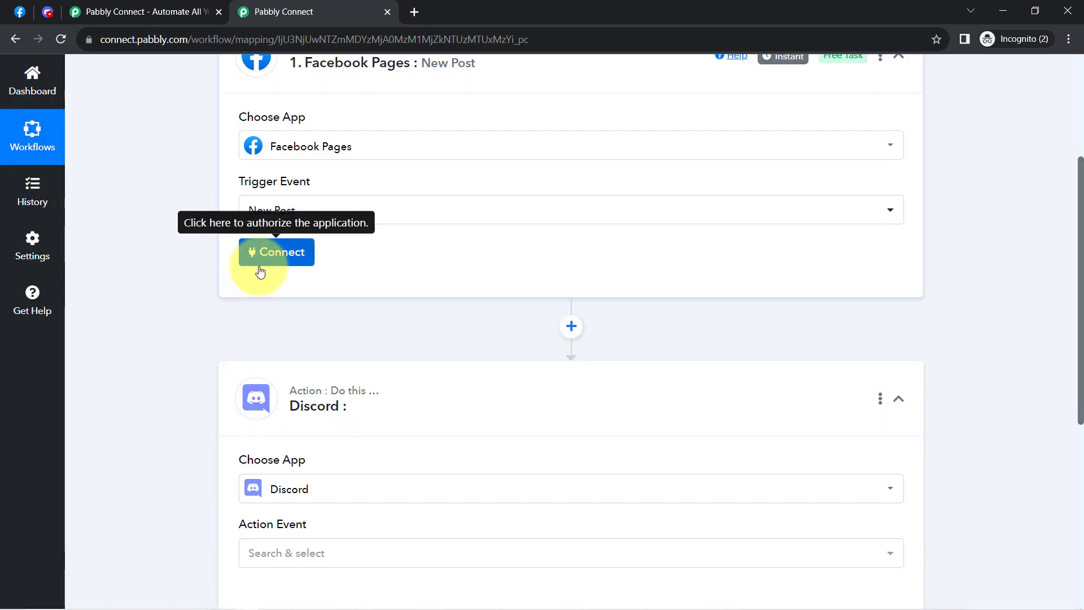
- Add a new Facebook Pages connection to the trigger and authorize it with the previously linked Facebook account
{"action": "left_click", "coordinate": [260, 270]}
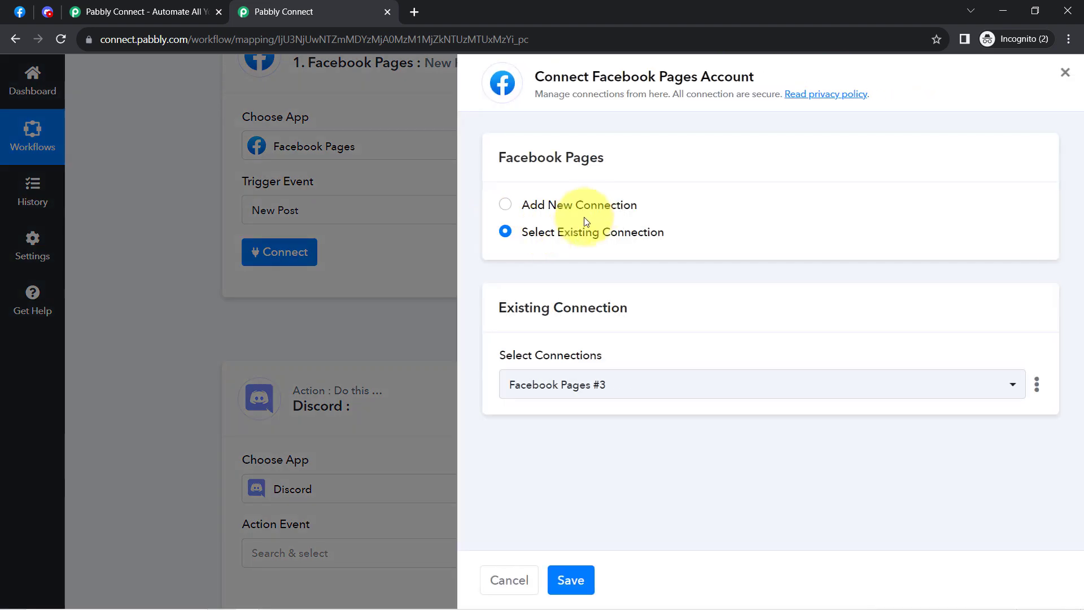
{"action": "left_click", "coordinate": [593, 205]}
{"action": "left_click", "coordinate": [561, 365]}
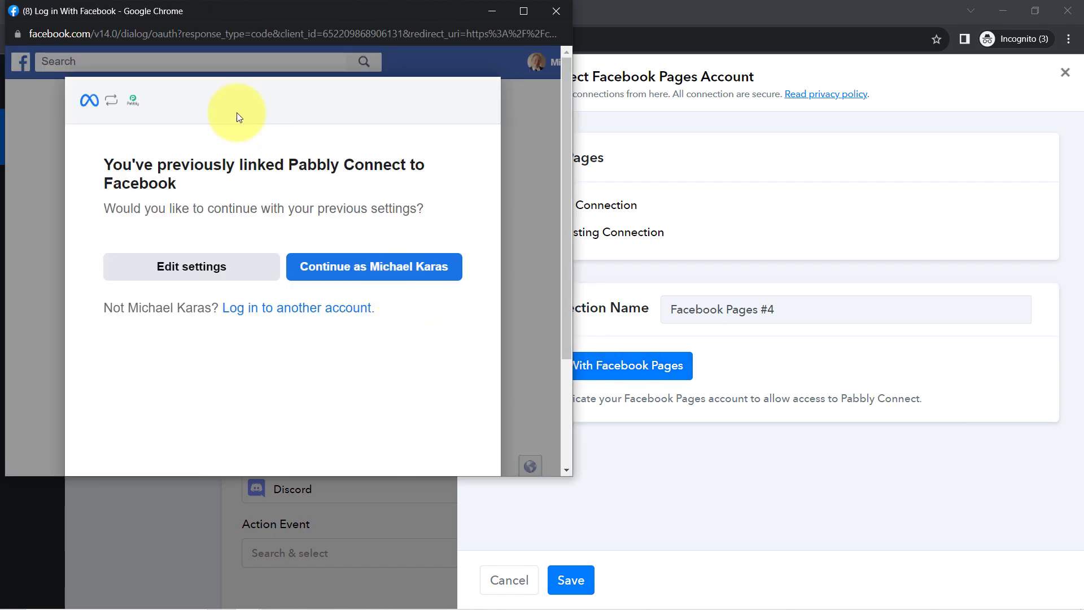
{"action": "left_click", "coordinate": [350, 270]}
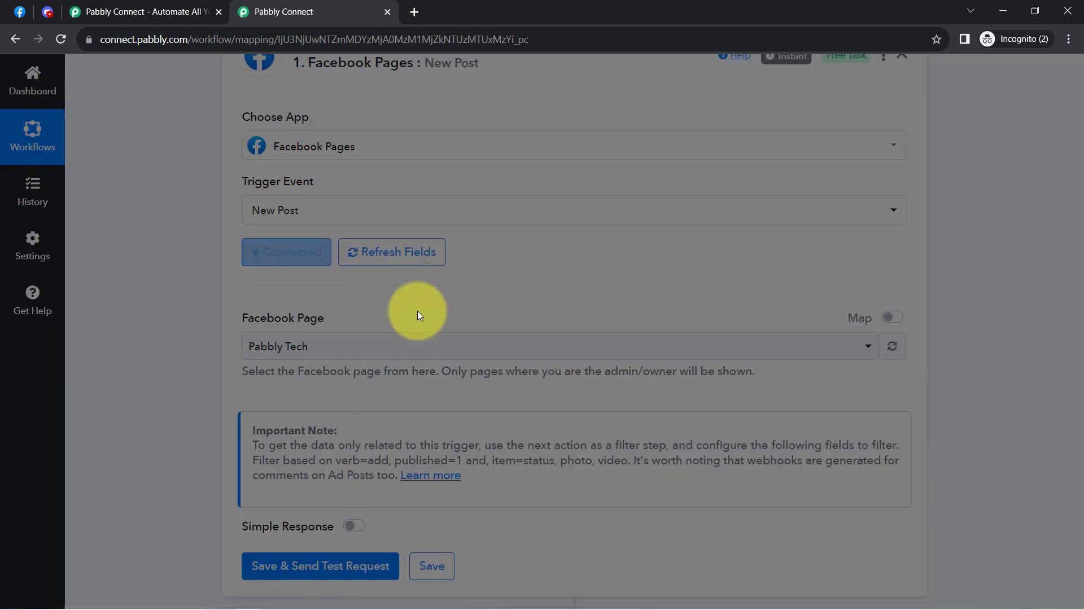
{"action": "scroll", "coordinate": [236, 229], "scroll_direction": "up", "scroll_amount": 4}
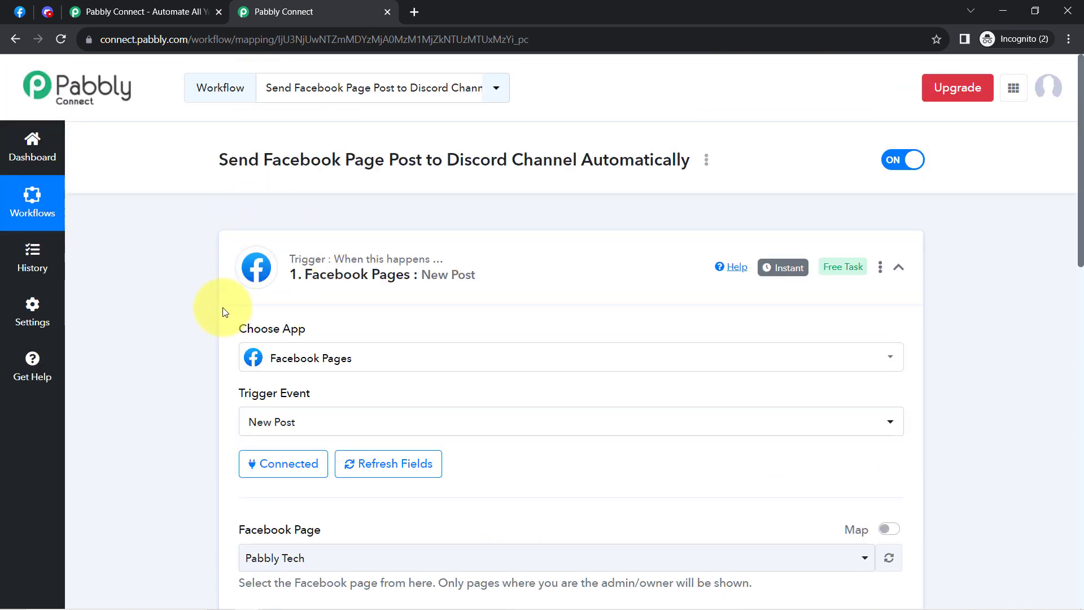
{"action": "scroll", "coordinate": [223, 305], "scroll_direction": "down", "scroll_amount": 3}
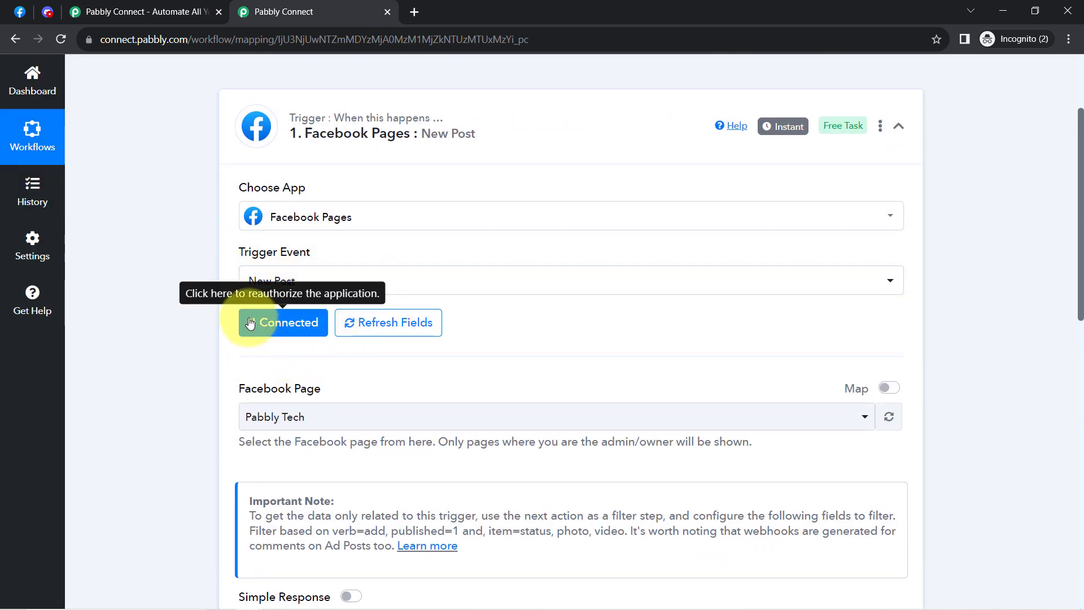
{"action": "scroll", "coordinate": [209, 288], "scroll_direction": "down", "scroll_amount": 3}
{"action": "left_click_drag", "start_coordinate": [244, 248], "coordinate": [318, 249]}
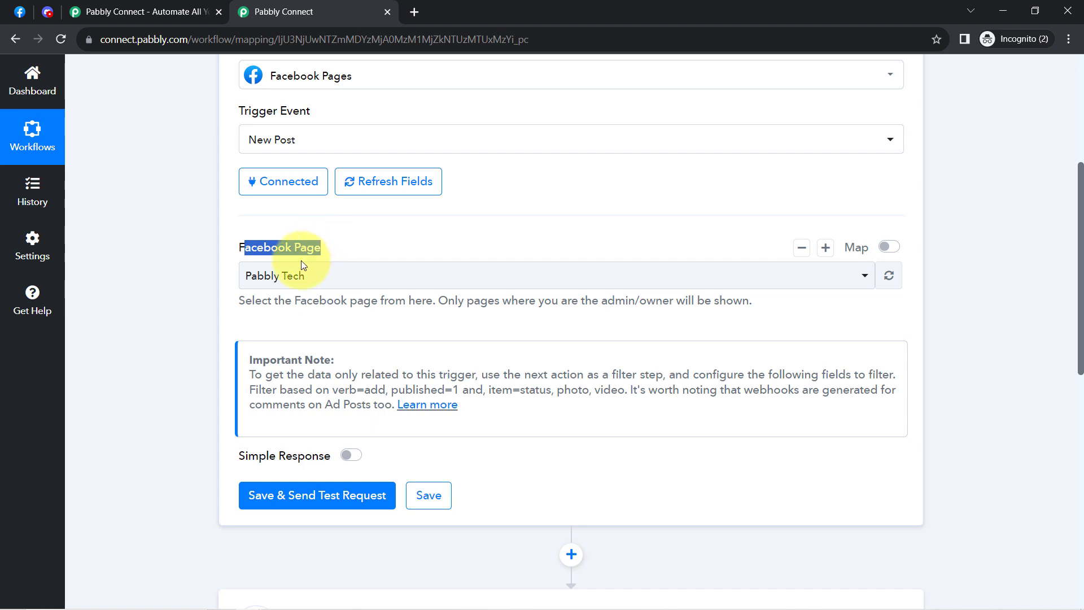
{"action": "left_click", "coordinate": [286, 274]}
{"action": "left_click", "coordinate": [253, 284]}
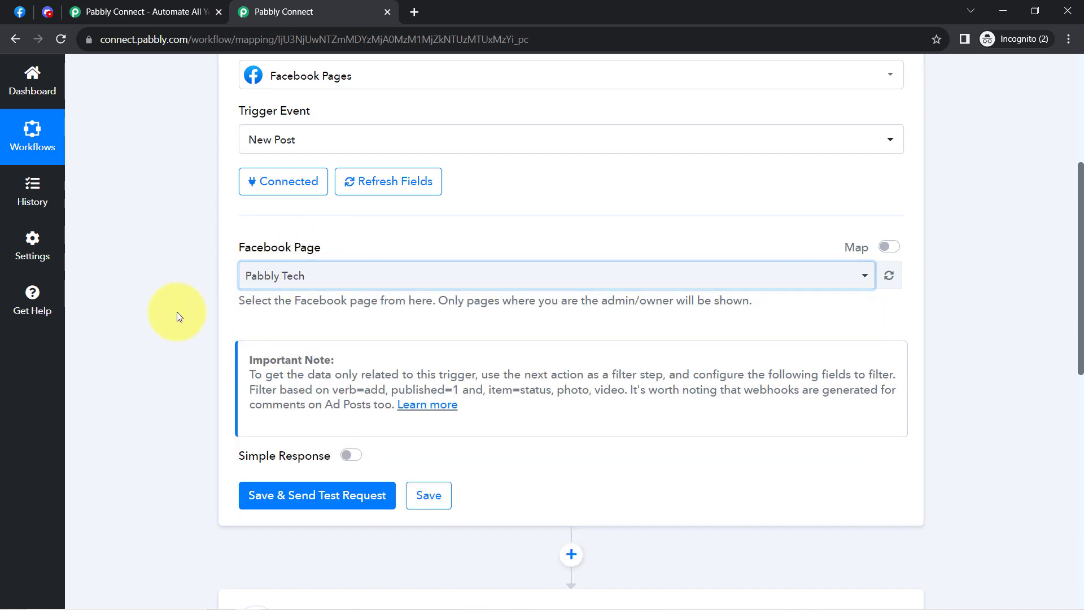
- Switch to Facebook, open the Ayurvedic Spa page from the managed pages and switch into its profile
{"action": "left_click", "coordinate": [20, 11]}
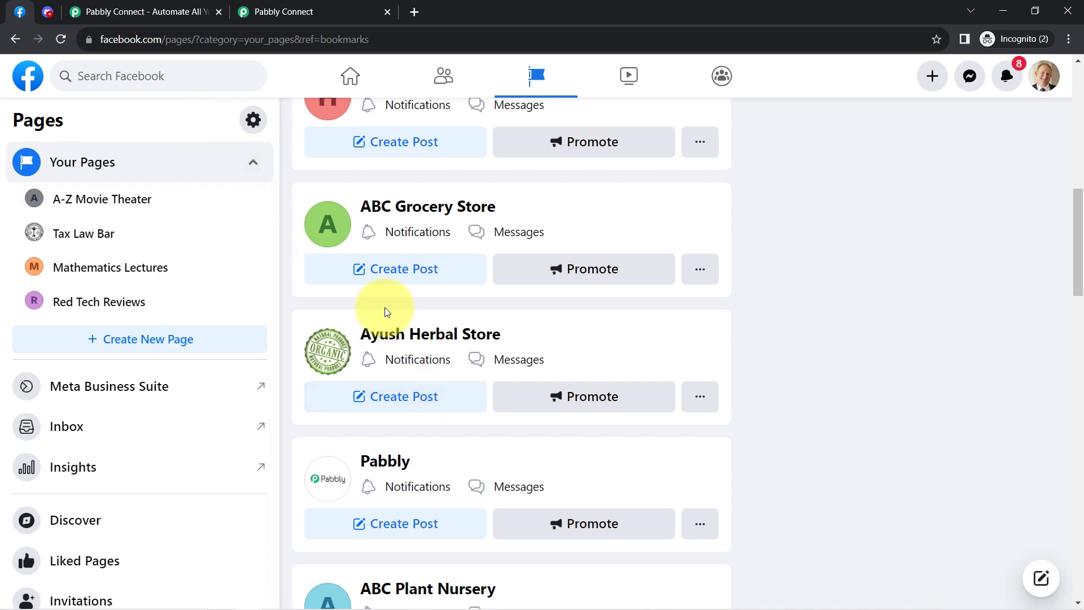
{"action": "scroll", "coordinate": [463, 397], "scroll_direction": "down", "scroll_amount": 10}
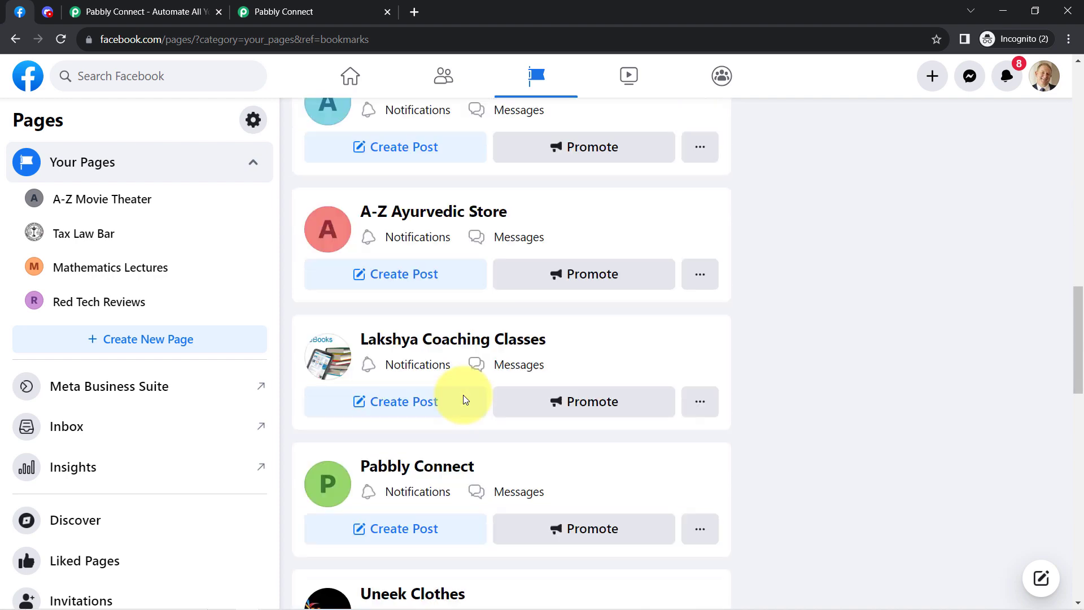
{"action": "scroll", "coordinate": [463, 398], "scroll_direction": "down", "scroll_amount": 15}
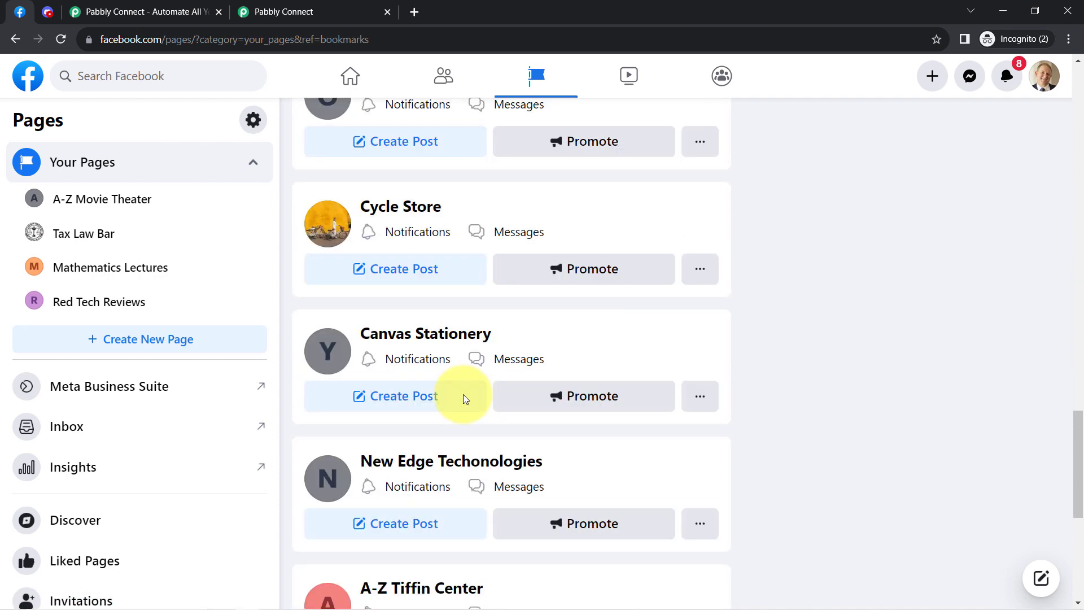
{"action": "scroll", "coordinate": [463, 398], "scroll_direction": "down", "scroll_amount": 3}
{"action": "scroll", "coordinate": [467, 363], "scroll_direction": "up", "scroll_amount": 15}
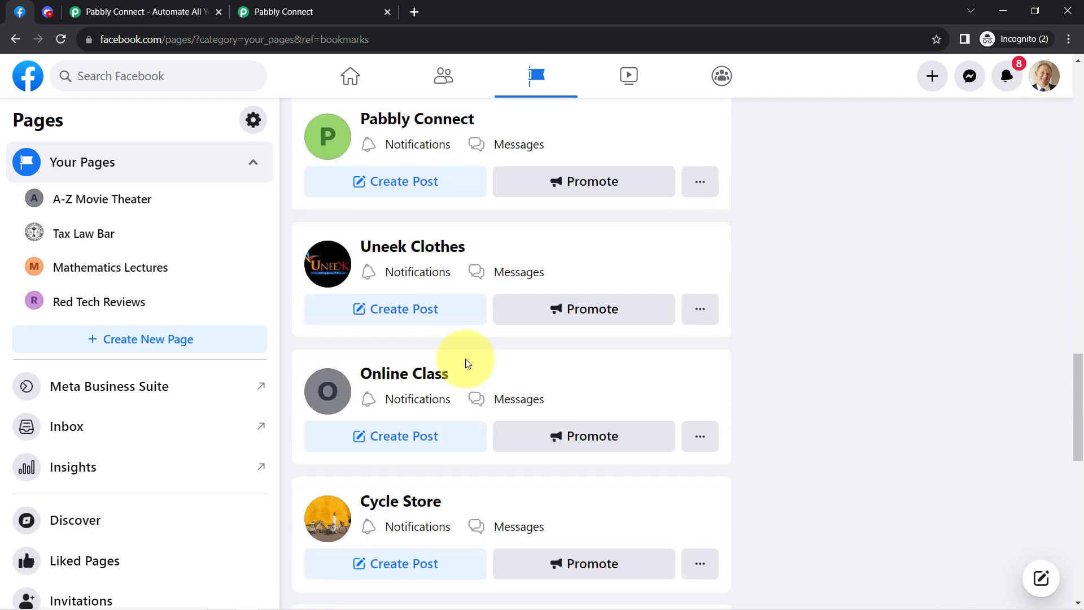
{"action": "scroll", "coordinate": [469, 353], "scroll_direction": "up", "scroll_amount": 12}
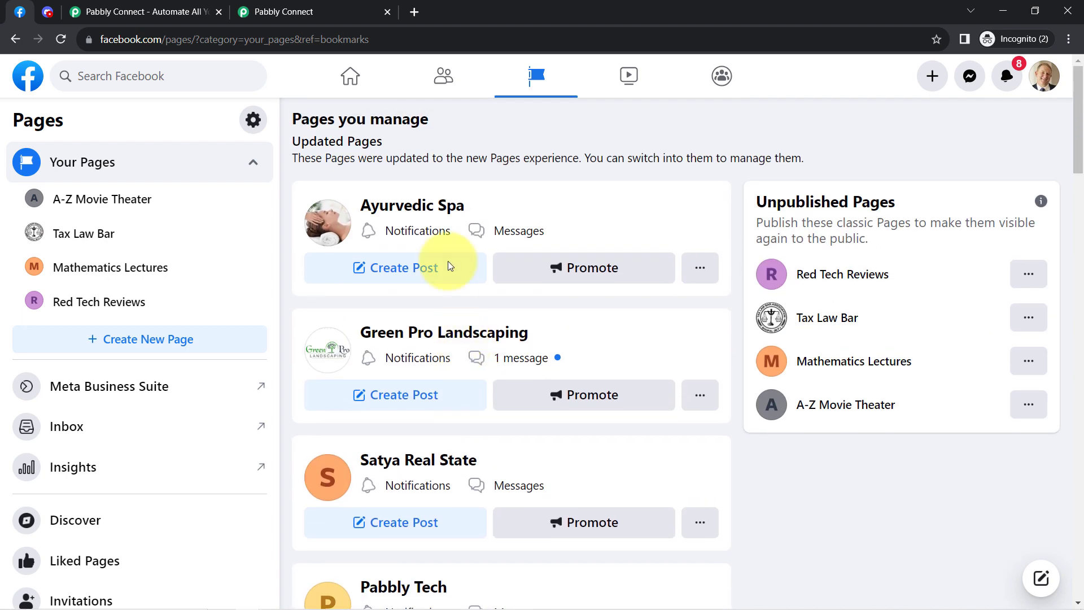
{"action": "left_click", "coordinate": [428, 207]}
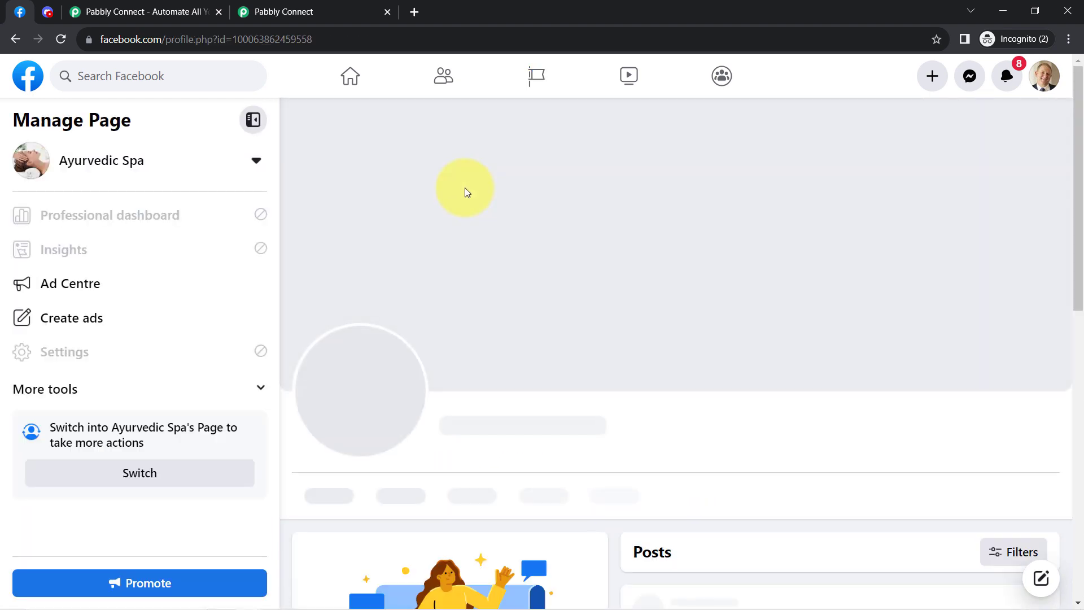
{"action": "left_click", "coordinate": [145, 476]}
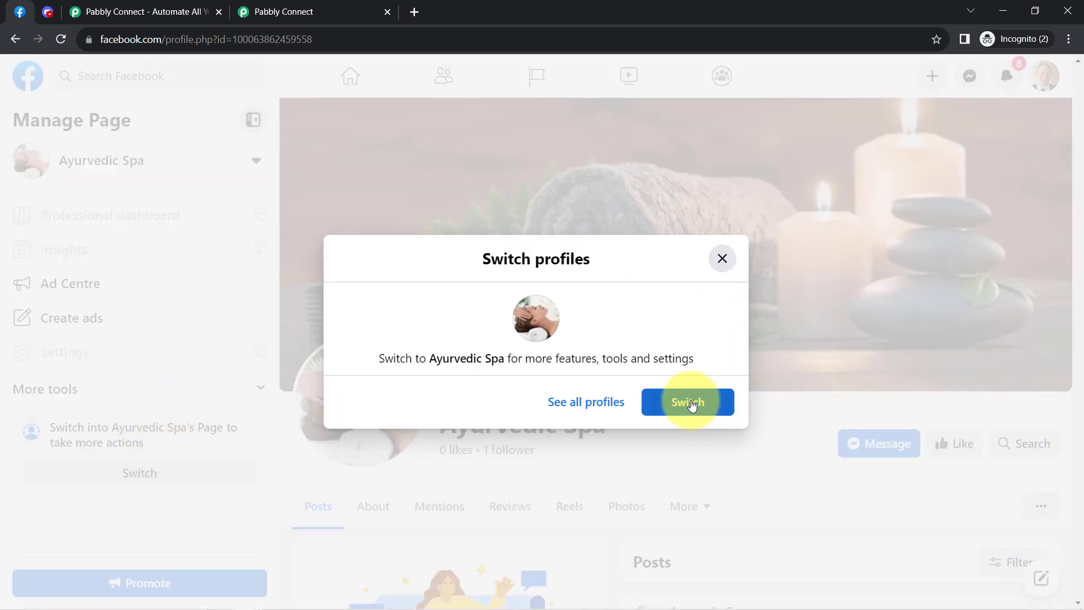
{"action": "left_click", "coordinate": [690, 403]}
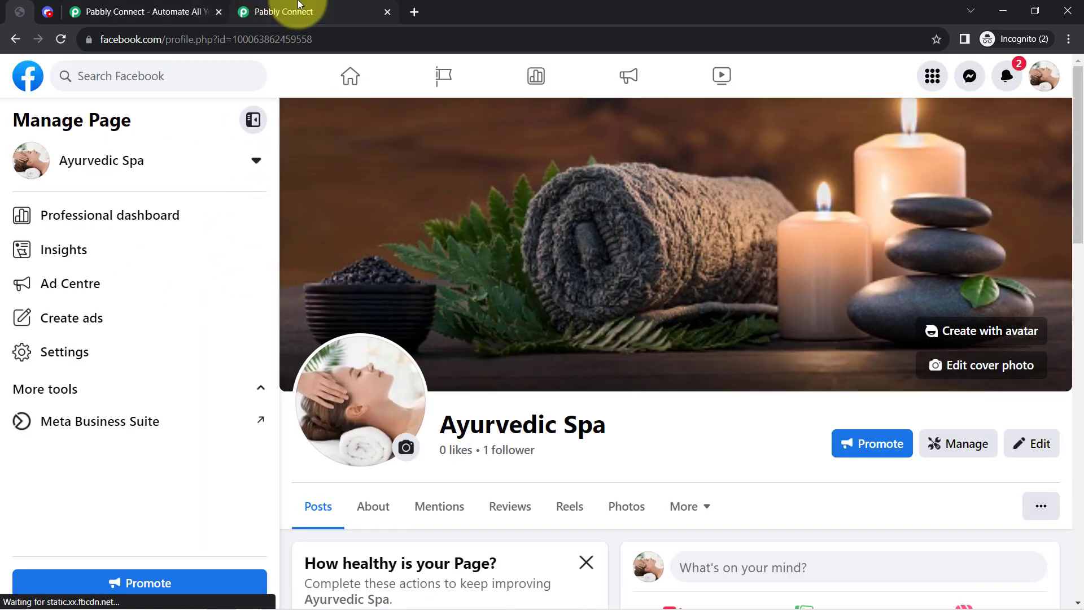
- Return to Pabbly Connect, set the trigger's Facebook Page to Ayurvedic Spa, and save and send a test request
{"action": "left_click", "coordinate": [289, 11]}
{"action": "left_click", "coordinate": [269, 272]}
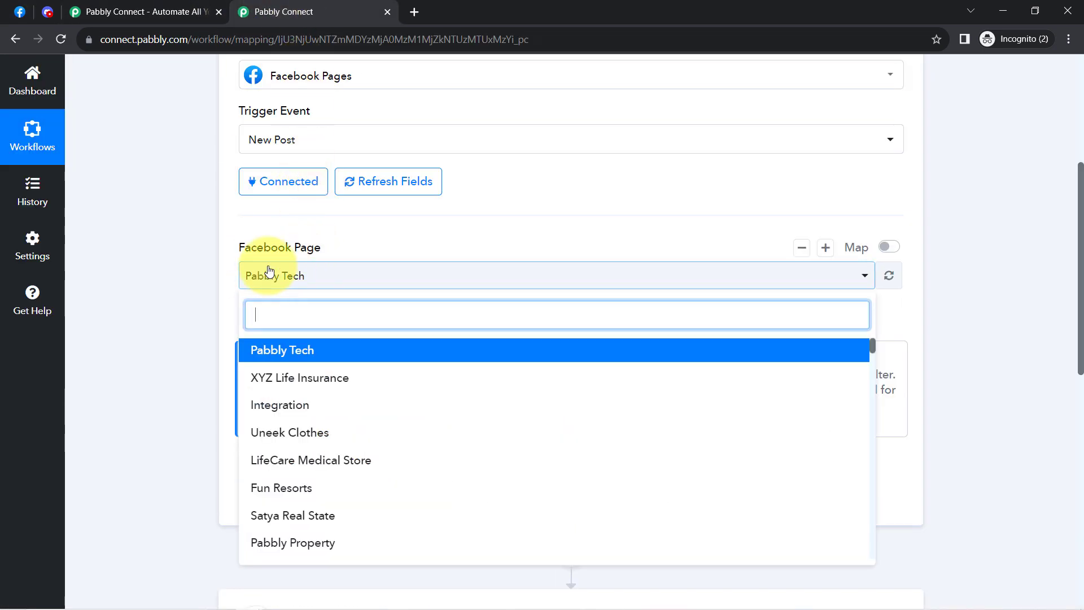
{"action": "type", "text": "ayu"}
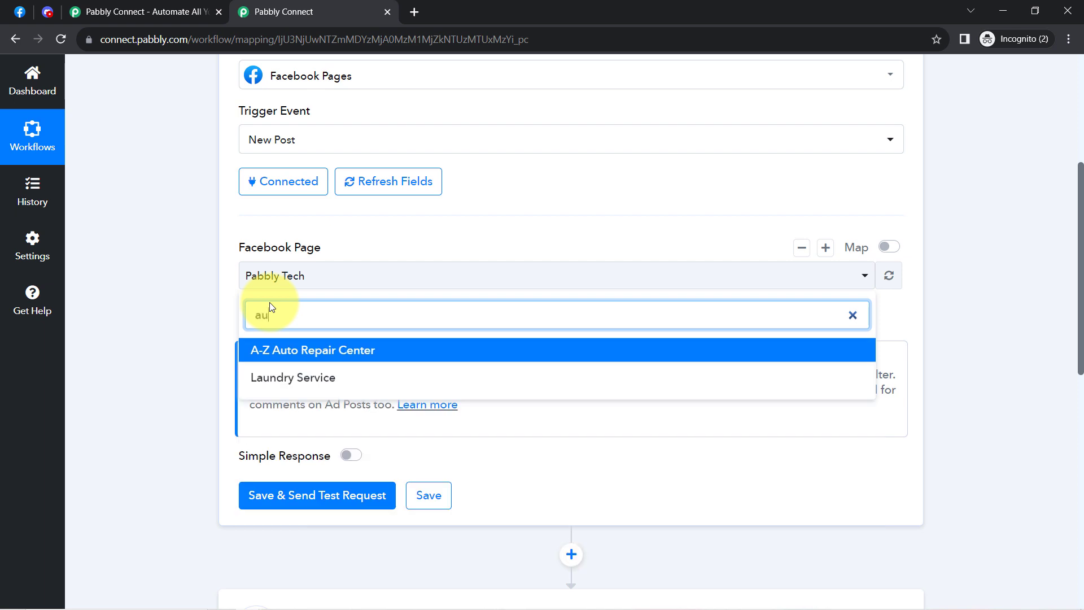
{"action": "type", "text": "r"}
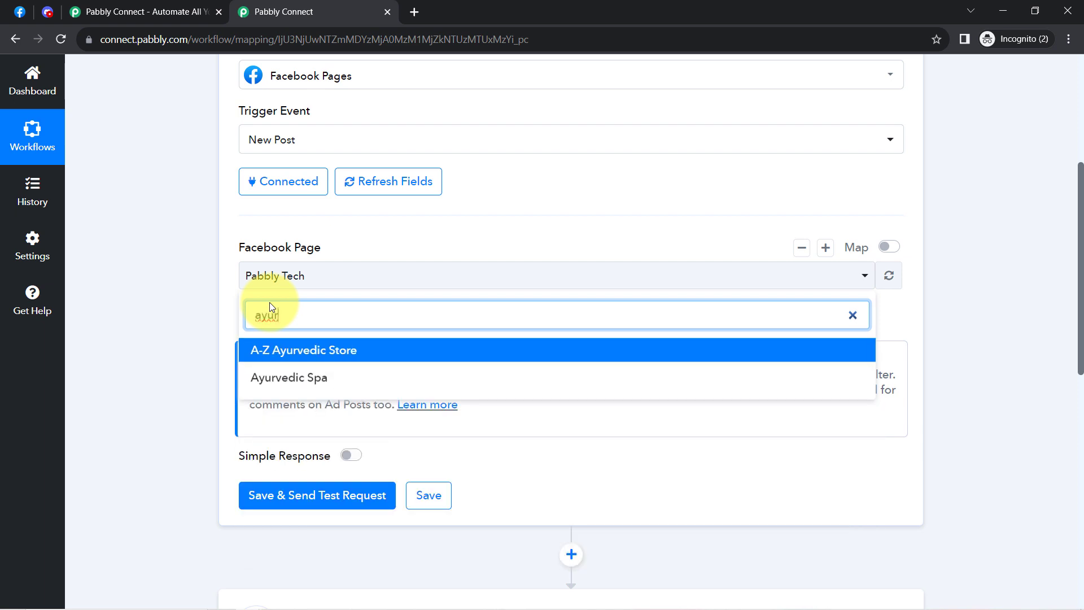
{"action": "left_click", "coordinate": [272, 377]}
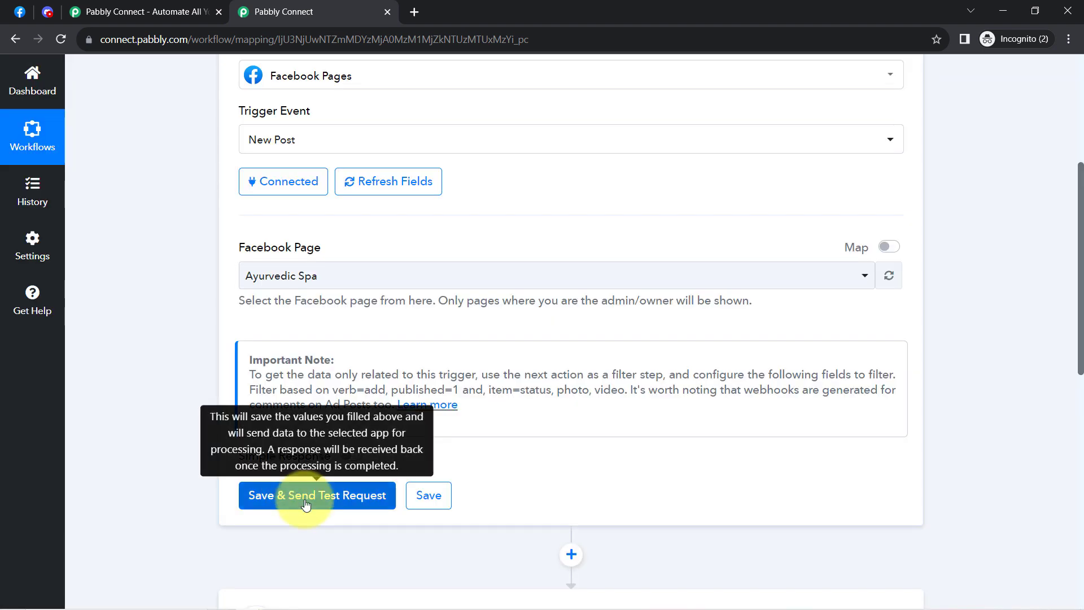
{"action": "left_click", "coordinate": [304, 503]}
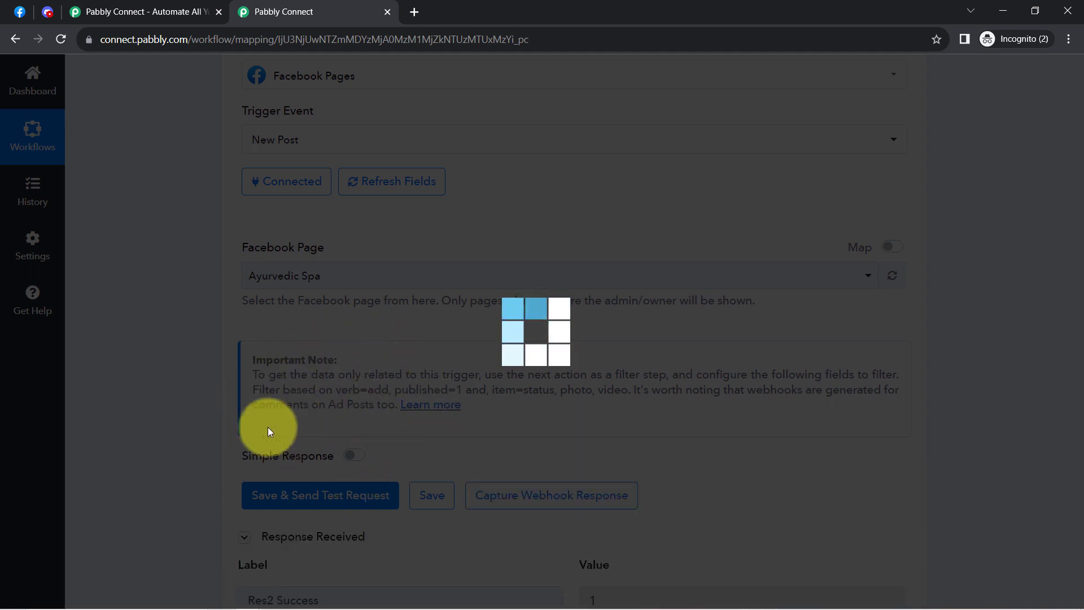
{"action": "scroll", "coordinate": [255, 365], "scroll_direction": "down", "scroll_amount": 3}
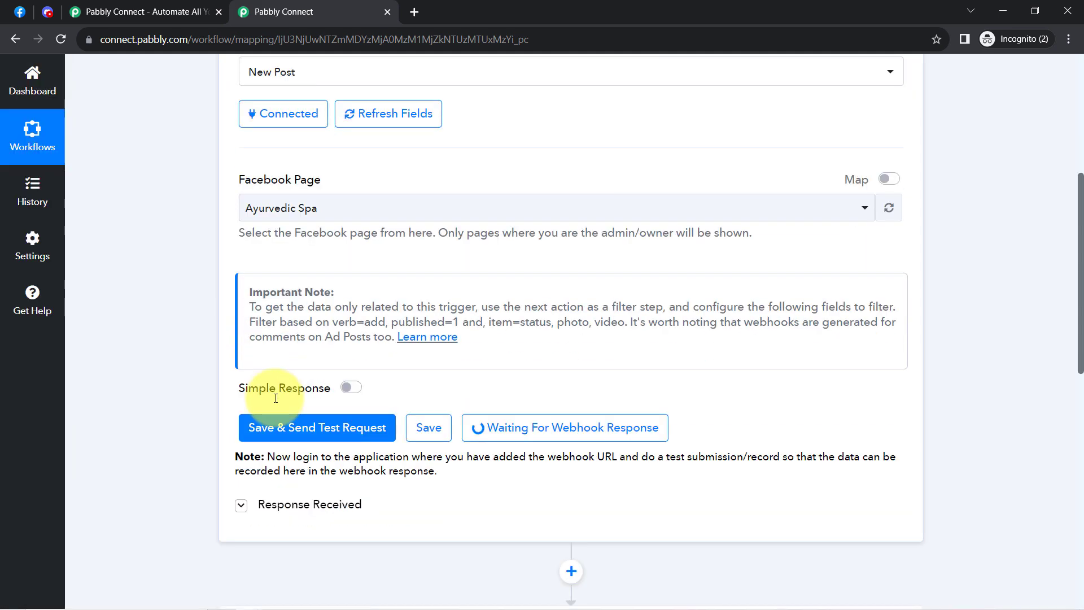
- On Facebook, start a new Ayurvedic Spa page post with the text "Ayurvedic is really important for your health."
{"action": "left_click", "coordinate": [20, 12]}
{"action": "scroll", "coordinate": [540, 276], "scroll_direction": "down", "scroll_amount": 2}
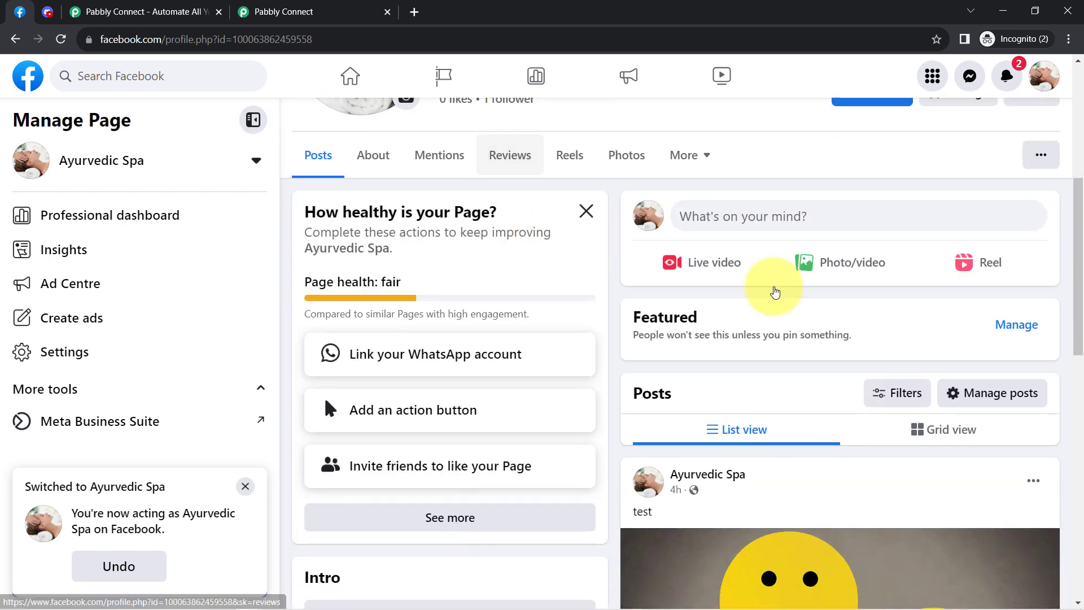
{"action": "left_click", "coordinate": [263, 4]}
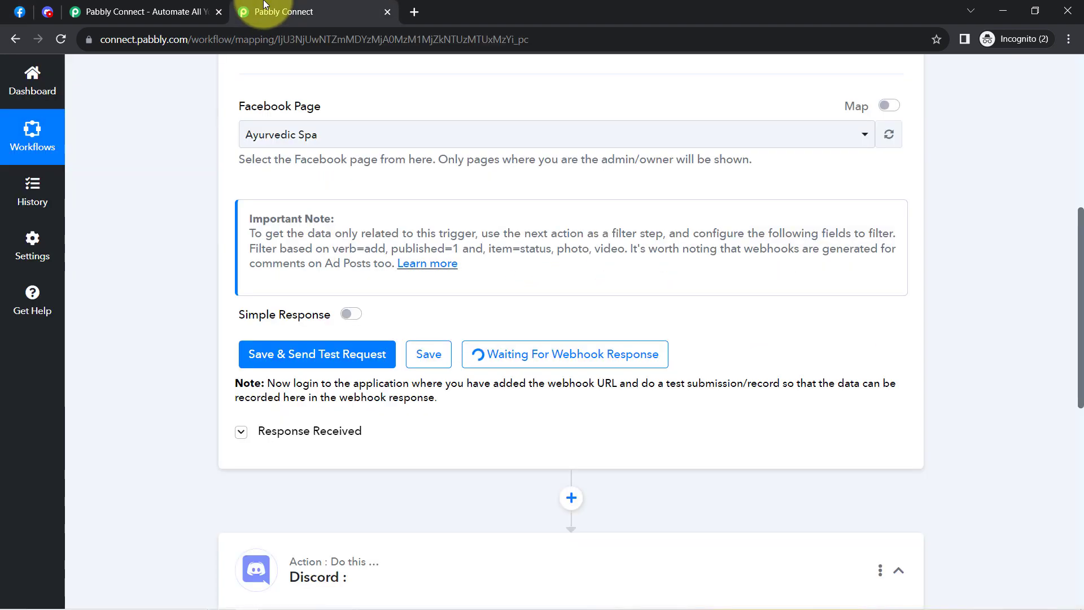
{"action": "left_click", "coordinate": [593, 357]}
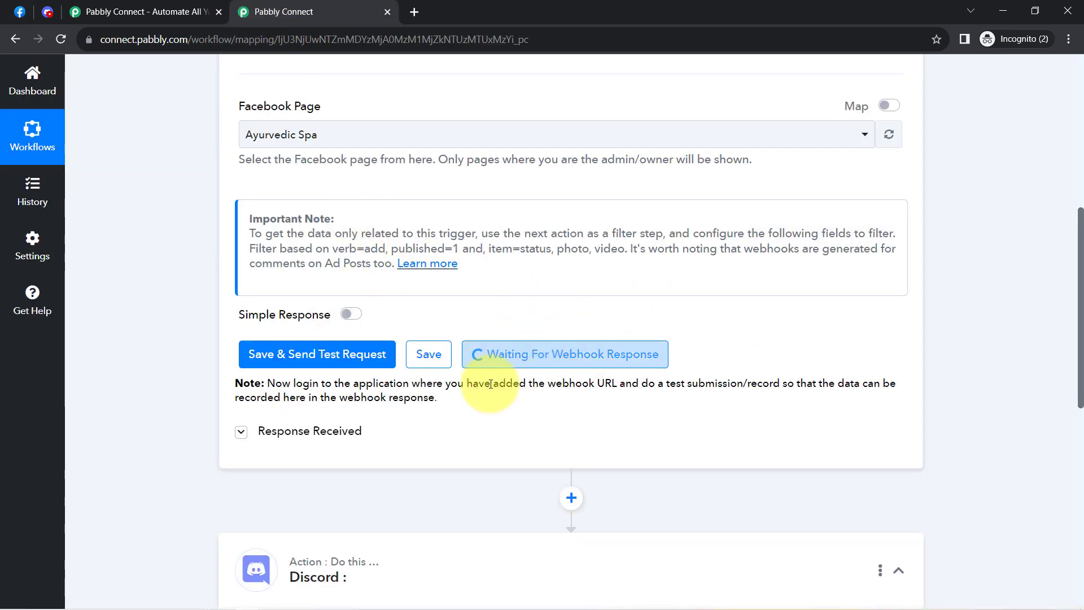
{"action": "left_click", "coordinate": [19, 12]}
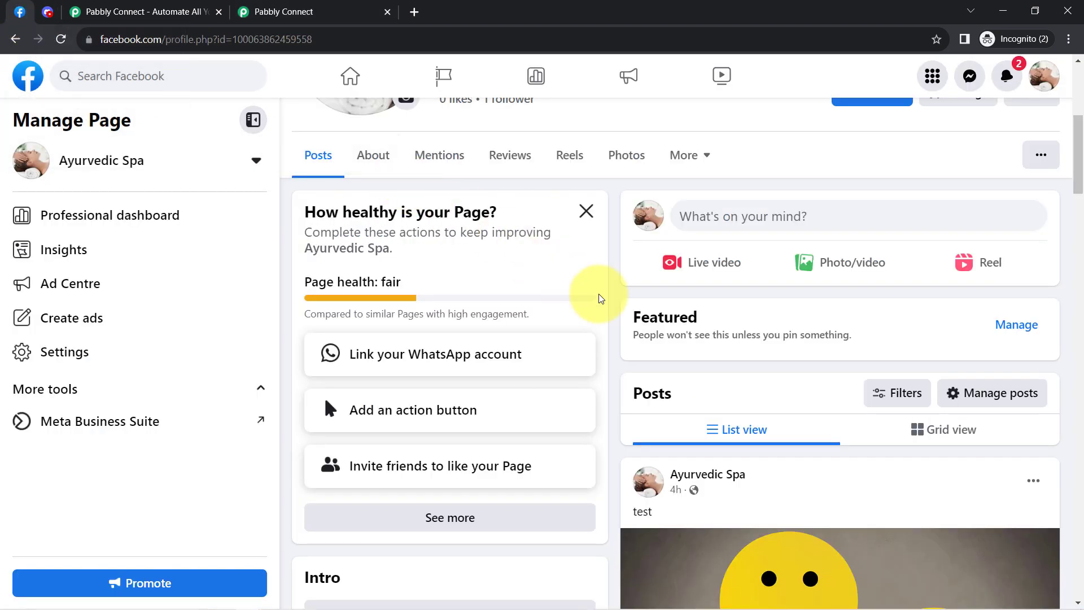
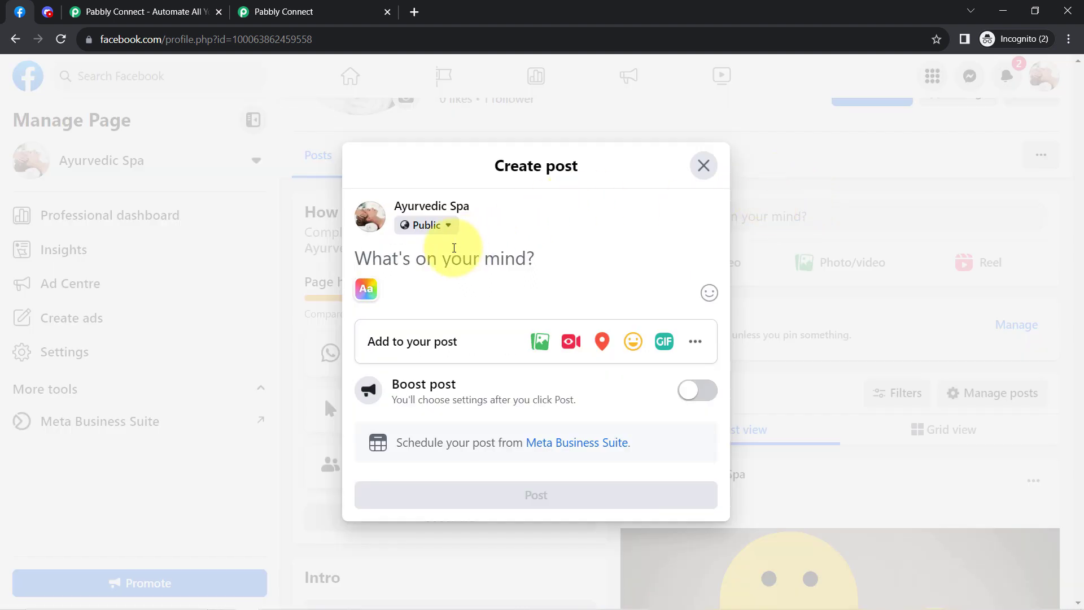
{"action": "type", "text": "Ayurvedic is really important for your"}
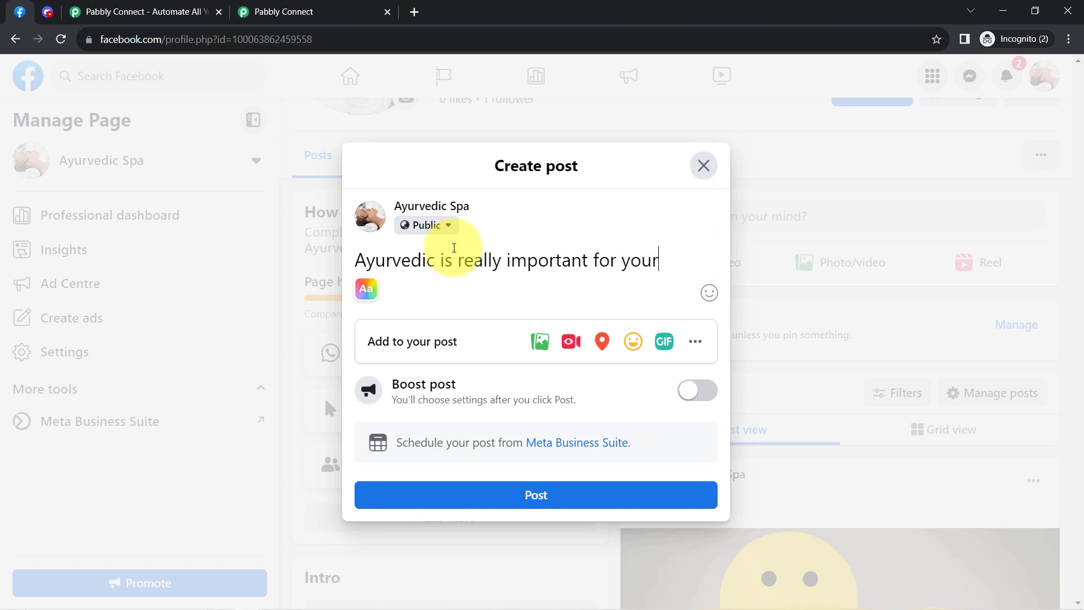
{"action": "type", "text": "health."}
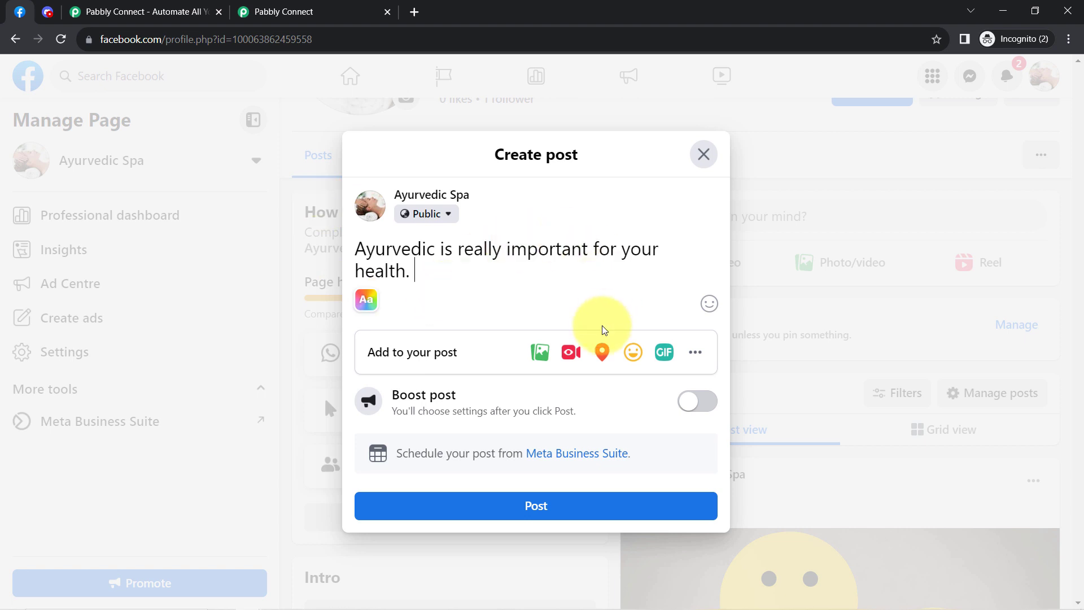
- Attach the Ayurveda Day image to the post and publish it, dismissing the event suggestion
{"action": "left_click", "coordinate": [539, 352]}
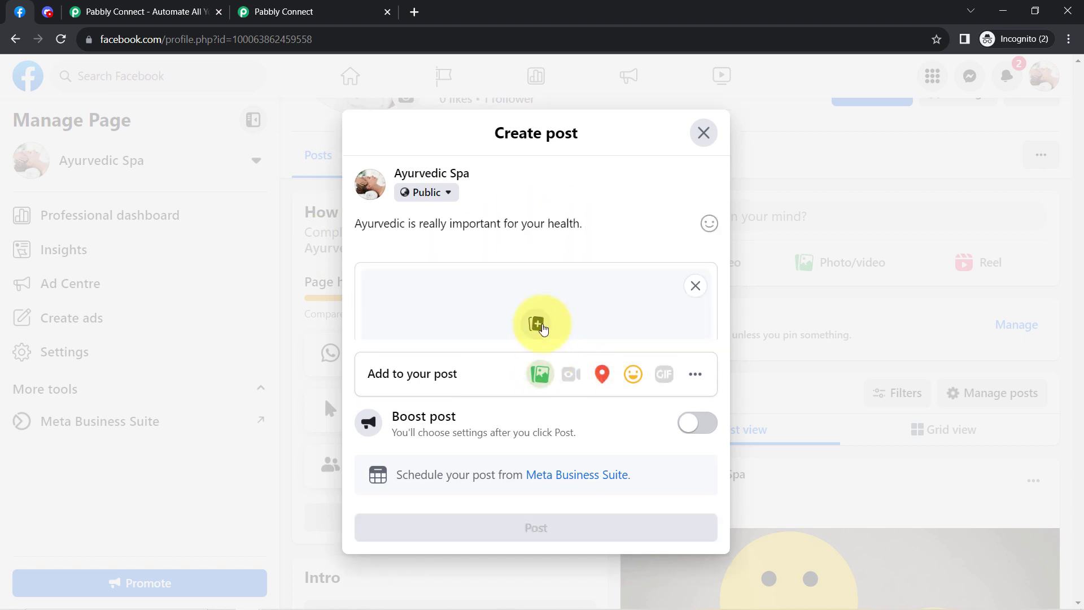
{"action": "left_click", "coordinate": [541, 321]}
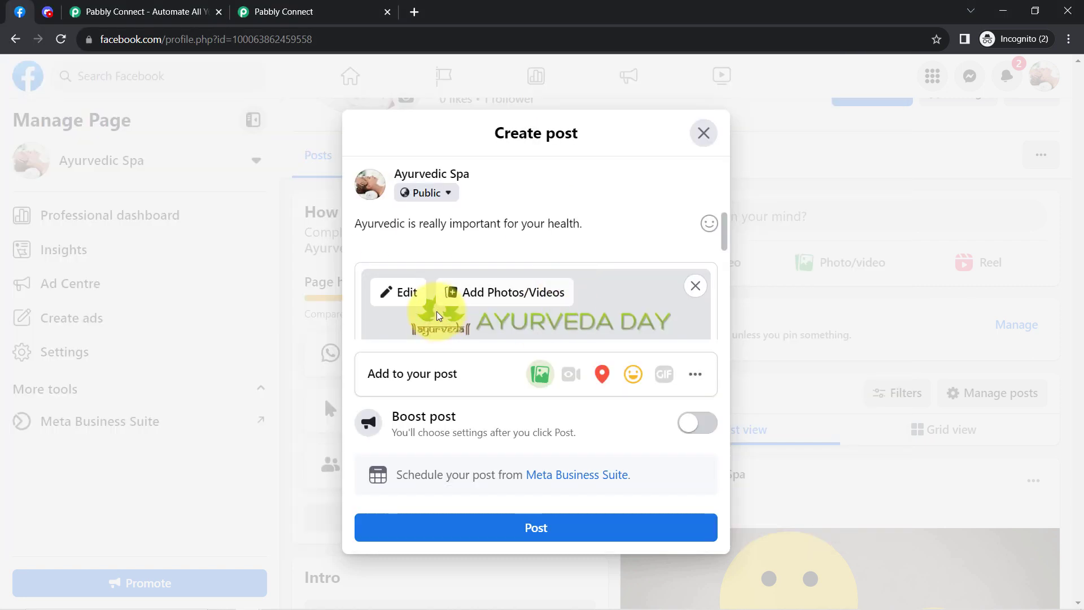
{"action": "left_click", "coordinate": [504, 536]}
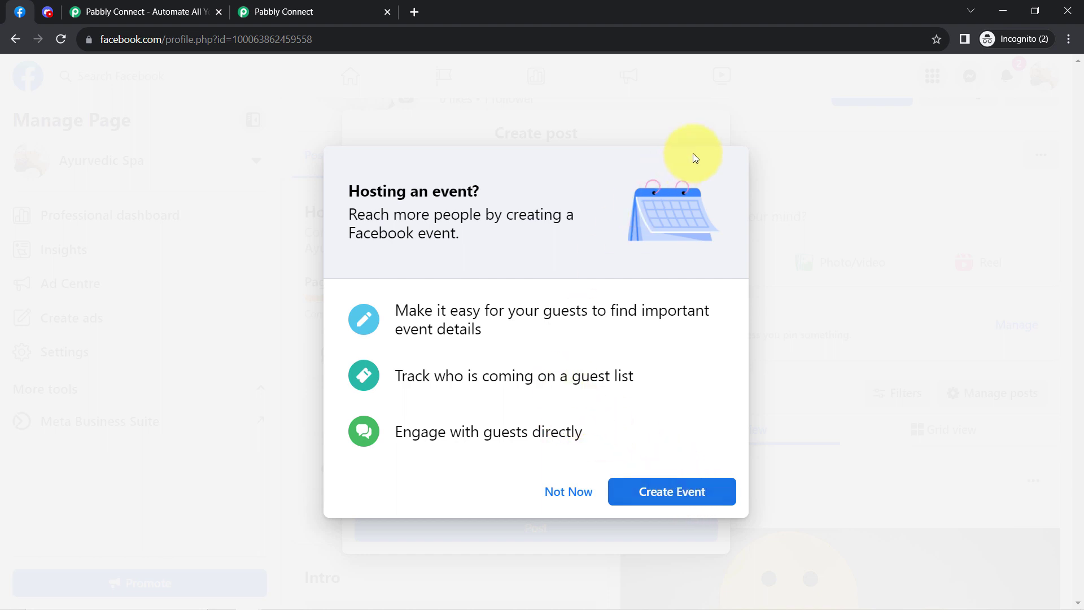
{"action": "left_click", "coordinate": [350, 11]}
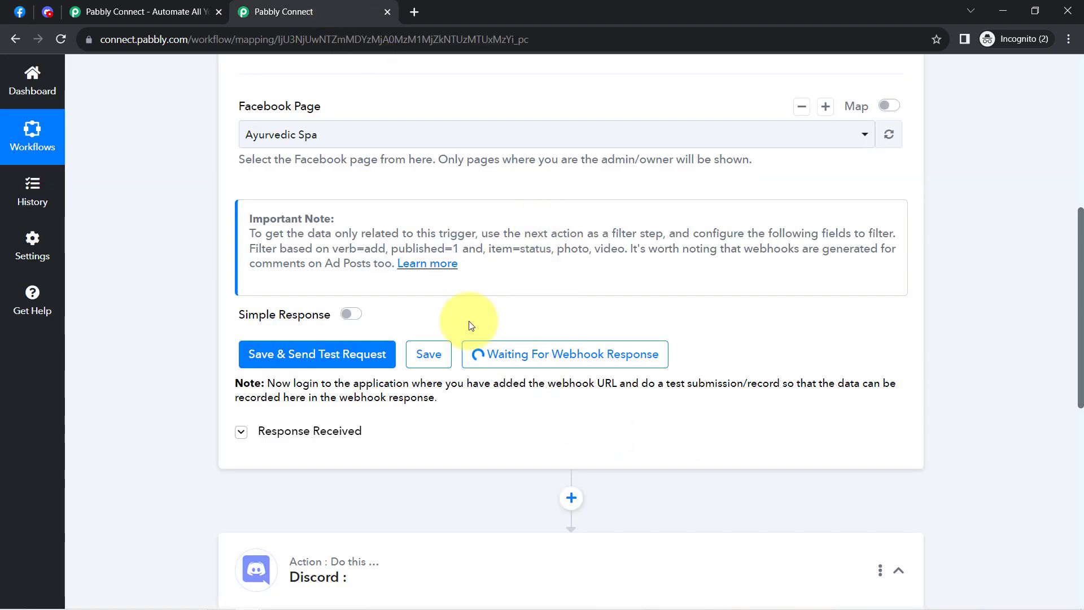
{"action": "left_click", "coordinate": [20, 11]}
{"action": "key", "text": "Escape"}
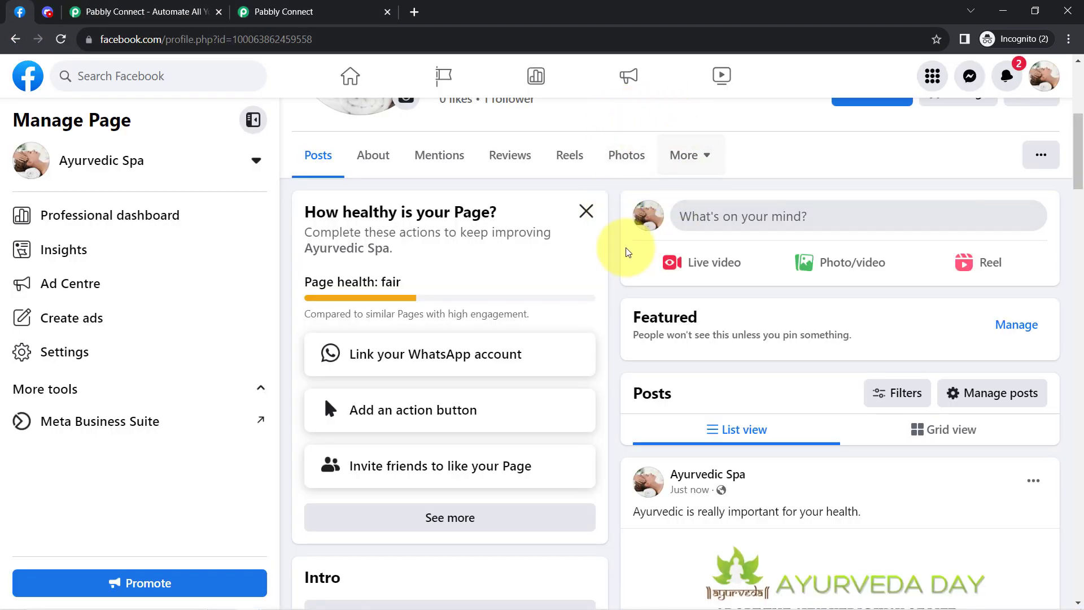
{"action": "scroll", "coordinate": [734, 384], "scroll_direction": "down", "scroll_amount": 1}
{"action": "scroll", "coordinate": [747, 400], "scroll_direction": "down", "scroll_amount": 1}
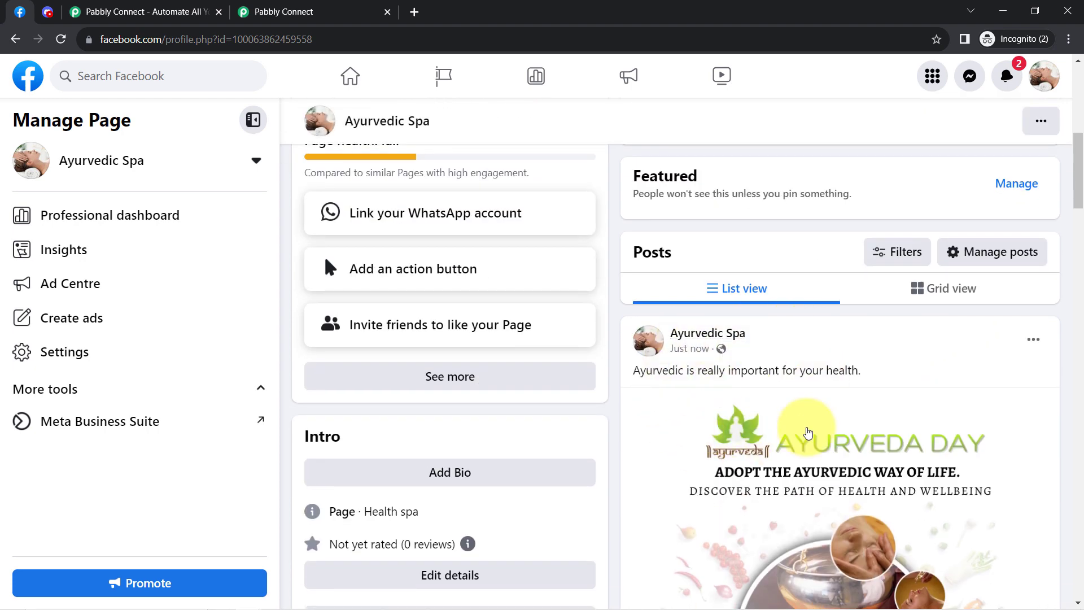
- Switch back to Pabbly Connect and examine the Facebook Pages trigger's received response, including the page name in Res1 From Name
{"action": "left_click", "coordinate": [272, 7]}
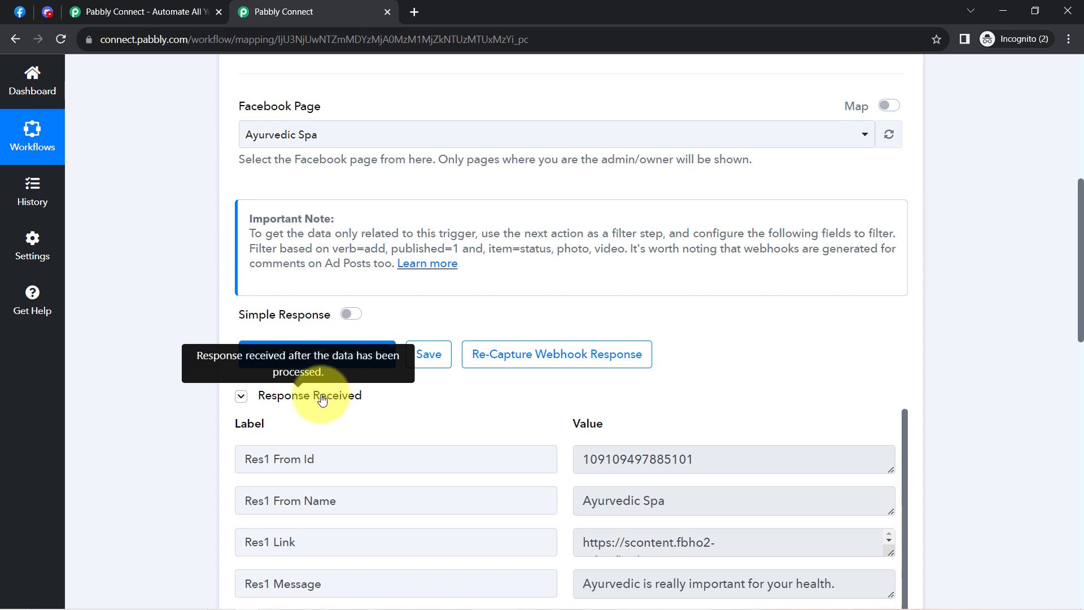
{"action": "left_click", "coordinate": [317, 396]}
{"action": "left_click", "coordinate": [316, 396]}
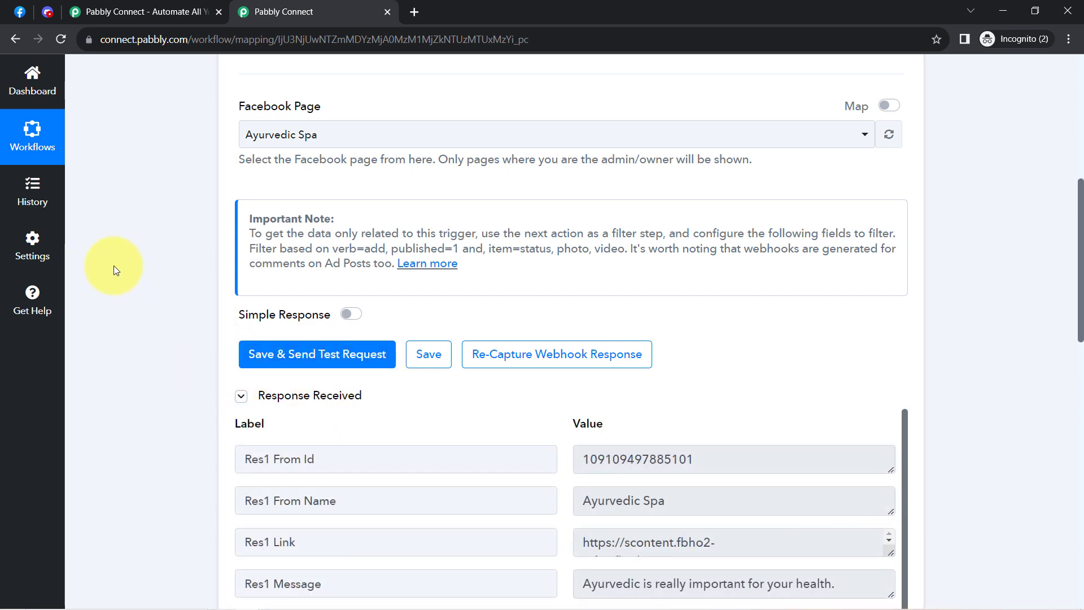
{"action": "scroll", "coordinate": [116, 270], "scroll_direction": "down", "scroll_amount": 4}
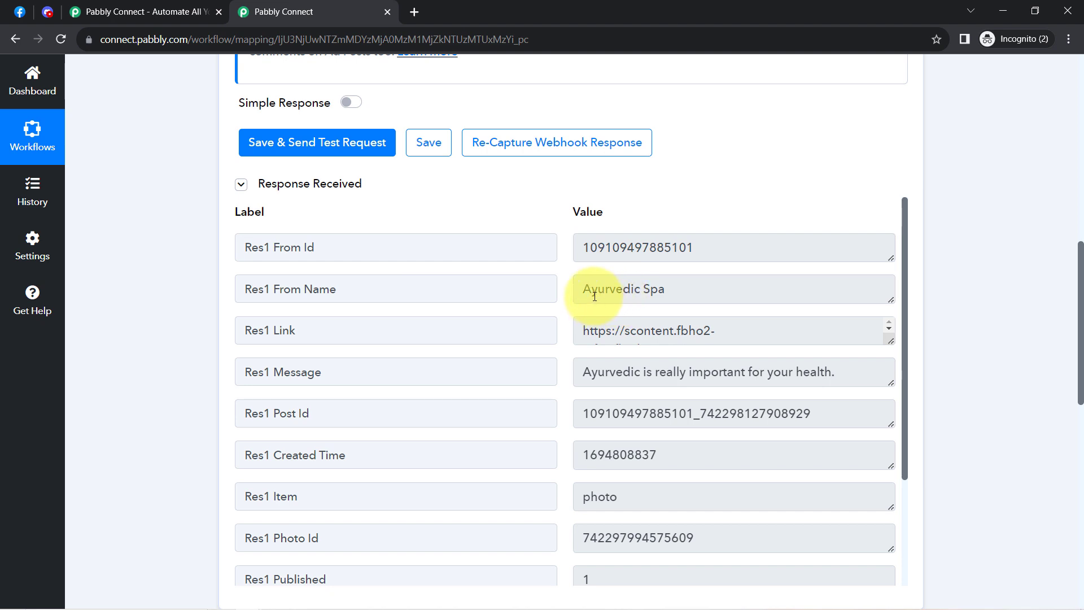
{"action": "left_click_drag", "start_coordinate": [595, 296], "coordinate": [684, 299]}
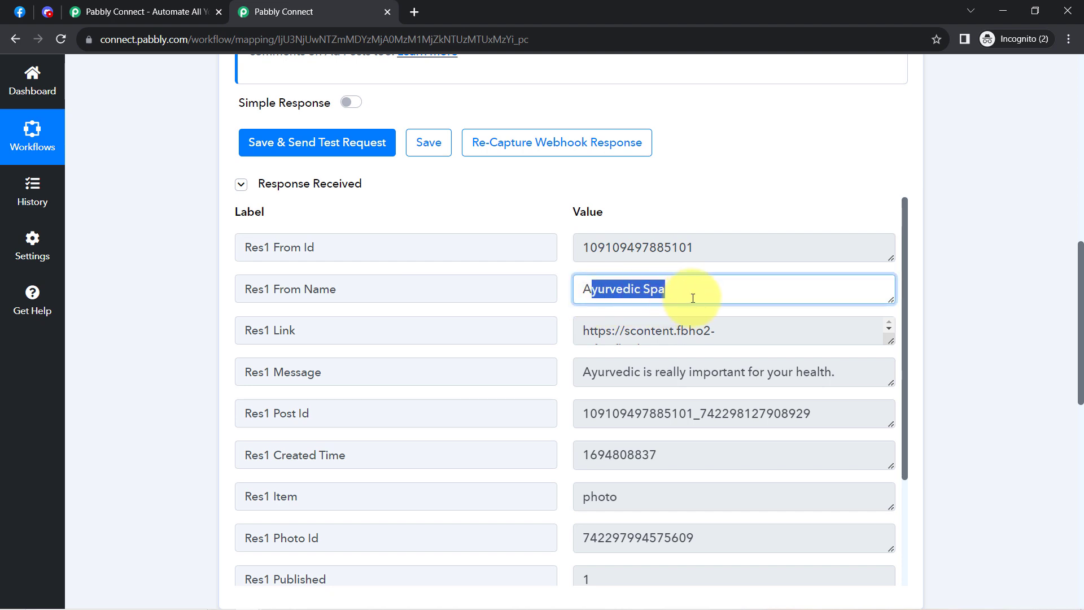
- Open the Res1 Link address from the response in a browser tab, compare its image with the Facebook post, and return to Pabbly Connect
{"action": "left_click", "coordinate": [634, 331]}
{"action": "triple_click", "coordinate": [634, 330]}
{"action": "right_click", "coordinate": [681, 336]}
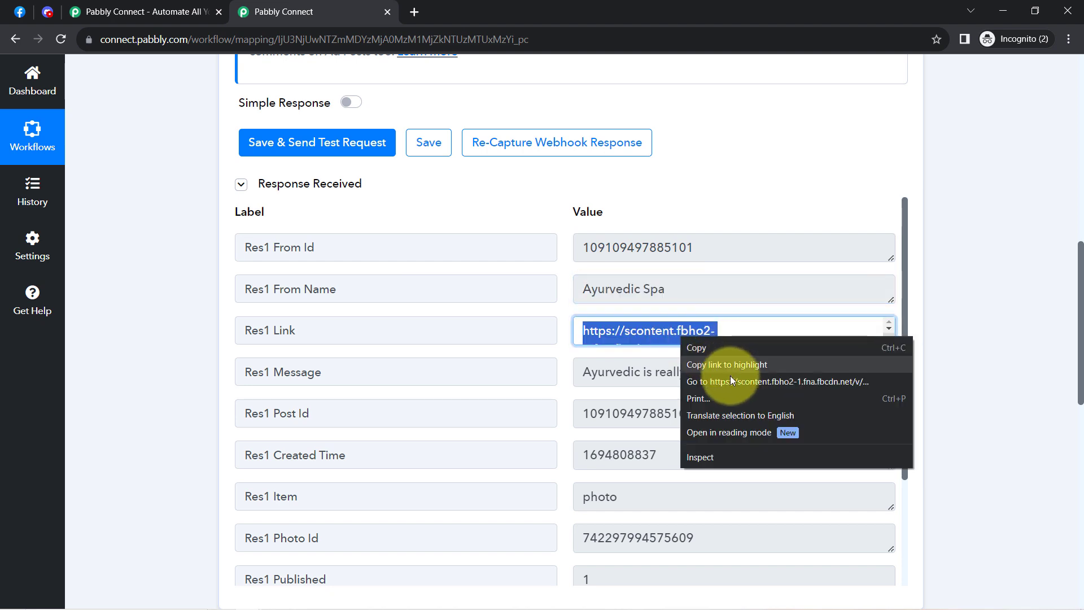
{"action": "left_click", "coordinate": [730, 381]}
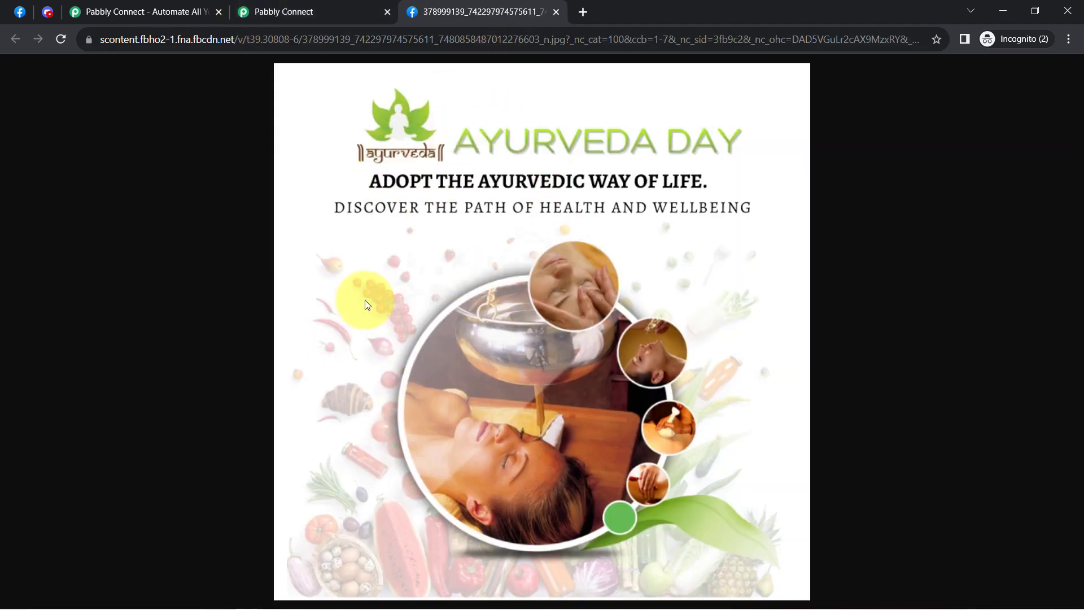
{"action": "left_click", "coordinate": [17, 11]}
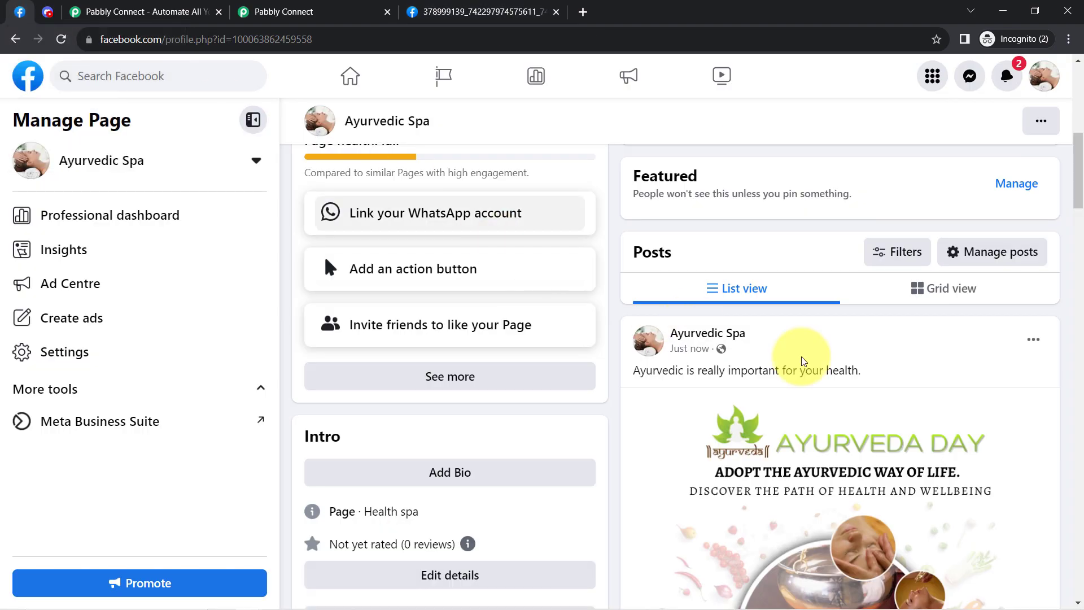
{"action": "scroll", "coordinate": [847, 367], "scroll_direction": "down", "scroll_amount": 4}
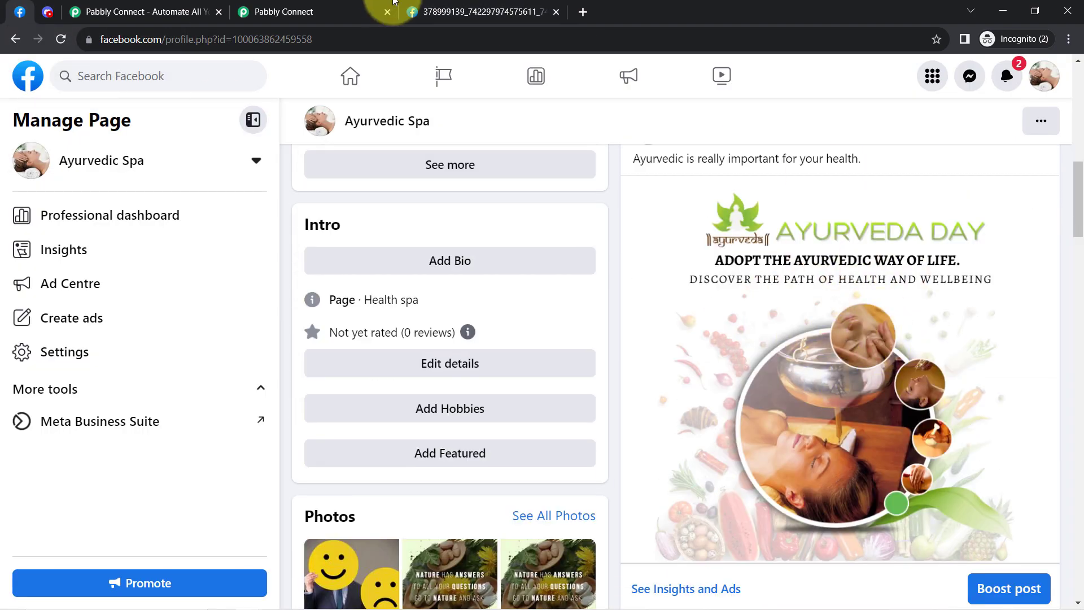
{"action": "left_click", "coordinate": [271, 11]}
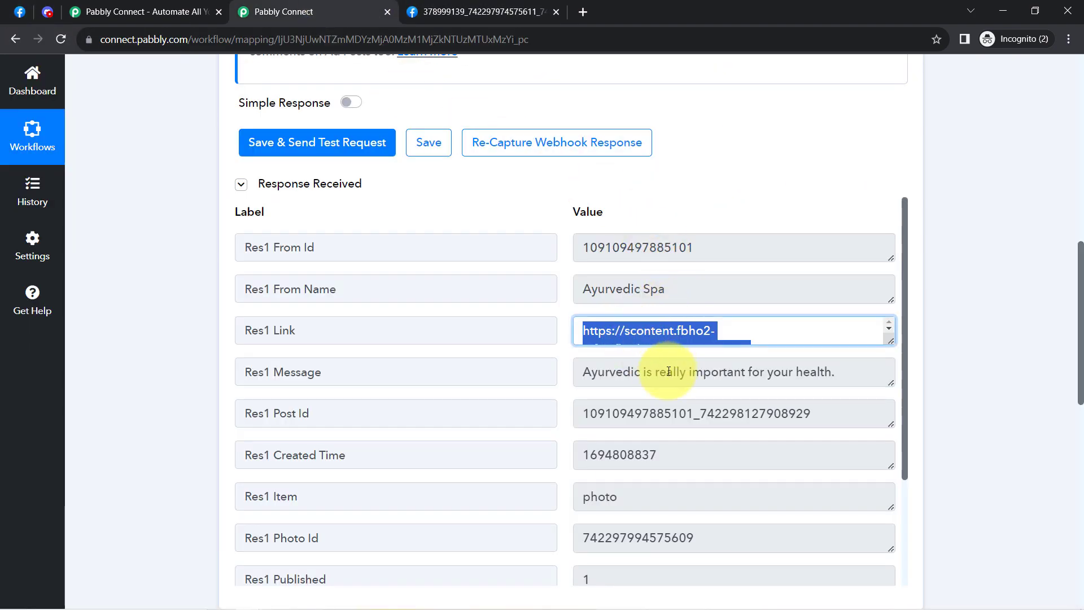
- Check the Res1 Message and the remaining response fields against the published Facebook post
{"action": "left_click_drag", "start_coordinate": [615, 372], "coordinate": [833, 366]}
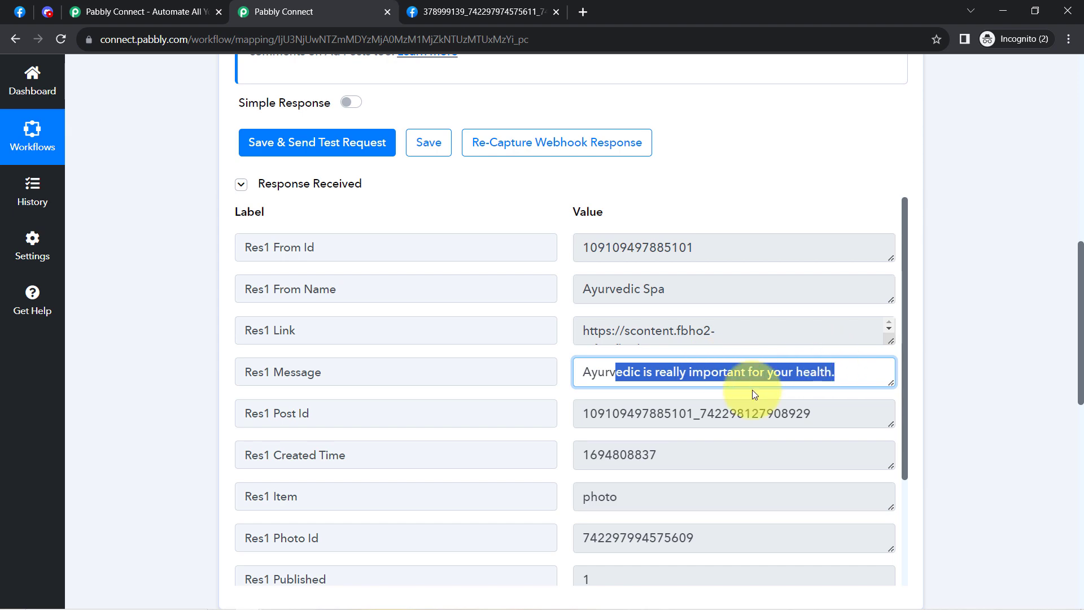
{"action": "scroll", "coordinate": [689, 437], "scroll_direction": "down", "scroll_amount": 6}
{"action": "scroll", "coordinate": [705, 430], "scroll_direction": "up", "scroll_amount": 4}
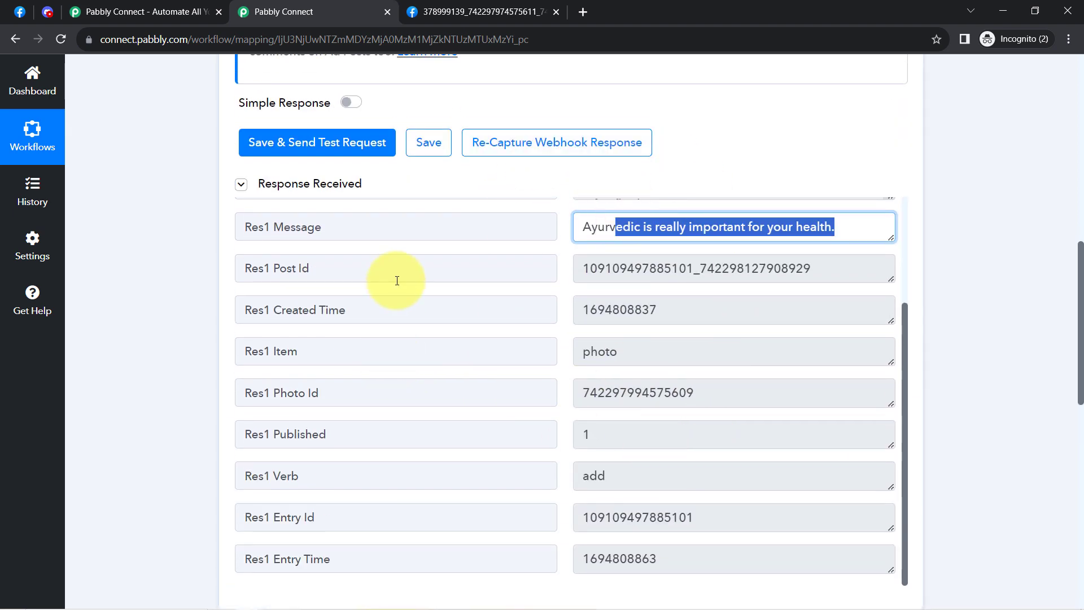
{"action": "left_click", "coordinate": [20, 11]}
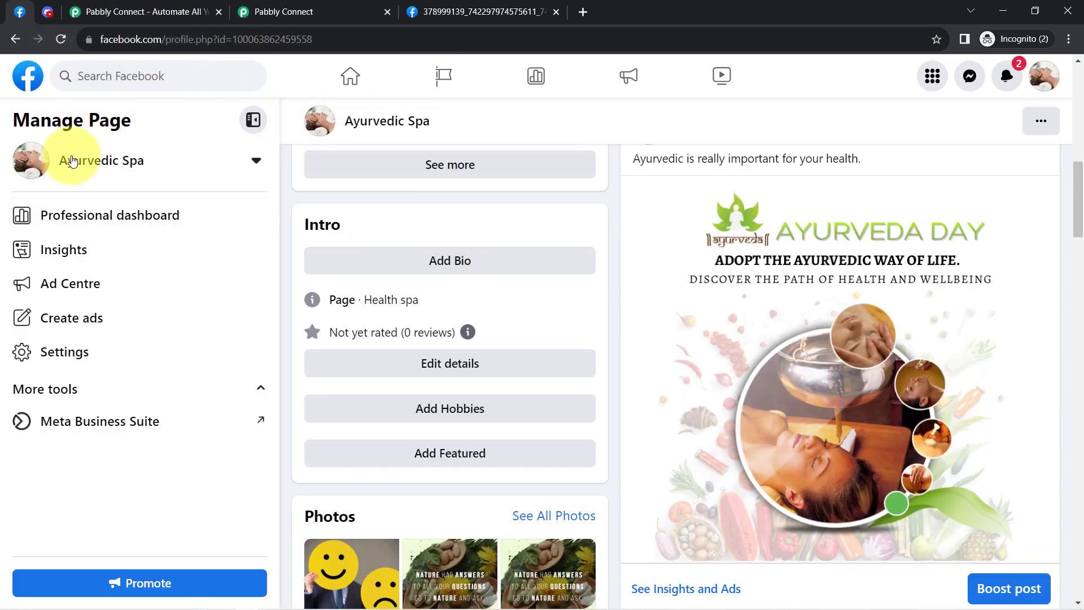
{"action": "left_click", "coordinate": [271, 7]}
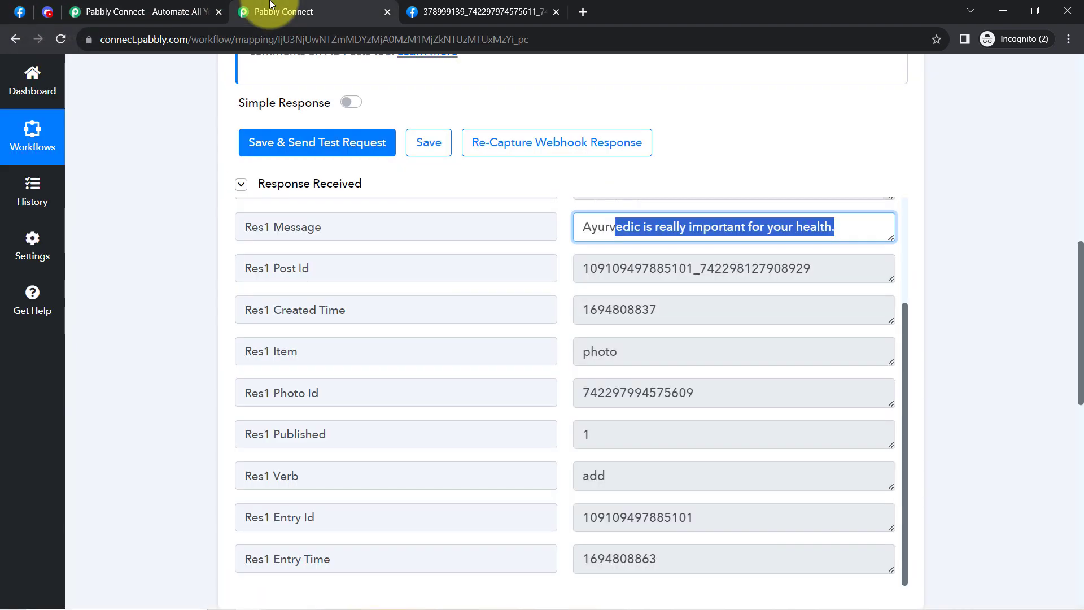
- Close the post image's browser tab and collapse the Facebook Pages trigger step
{"action": "left_click", "coordinate": [557, 11]}
{"action": "scroll", "coordinate": [209, 248], "scroll_direction": "up", "scroll_amount": 6}
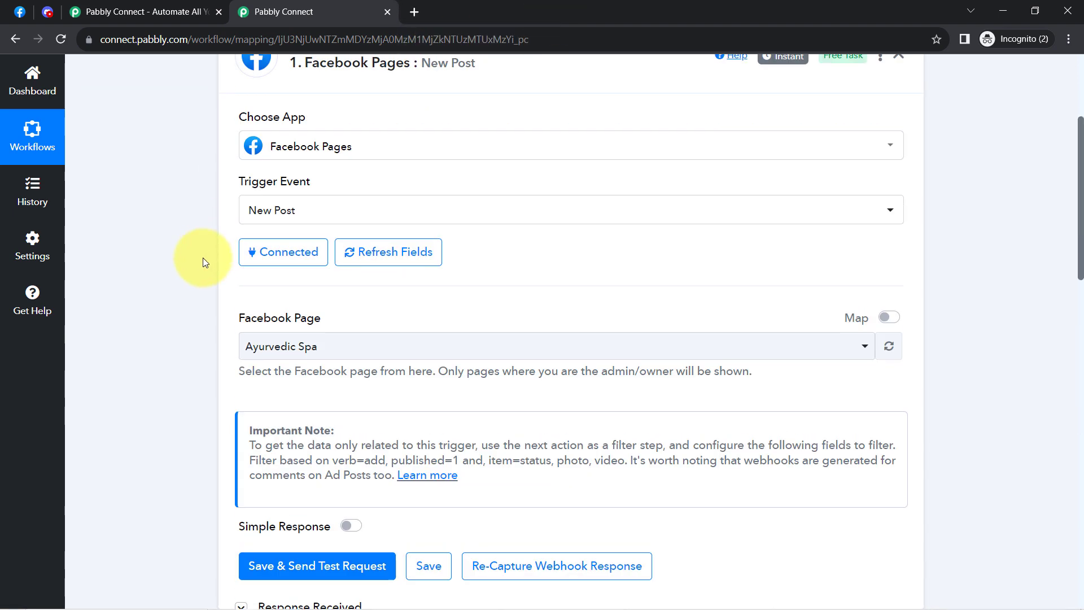
{"action": "scroll", "coordinate": [254, 254], "scroll_direction": "up", "scroll_amount": 4}
{"action": "left_click", "coordinate": [336, 275]}
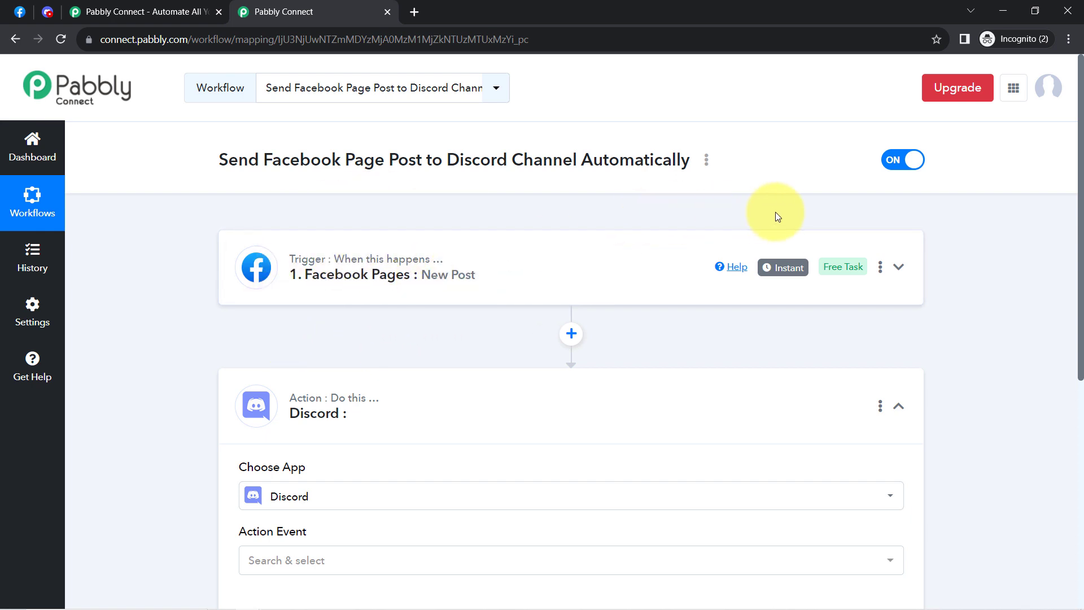
{"action": "mouse_move", "coordinate": [785, 271]}
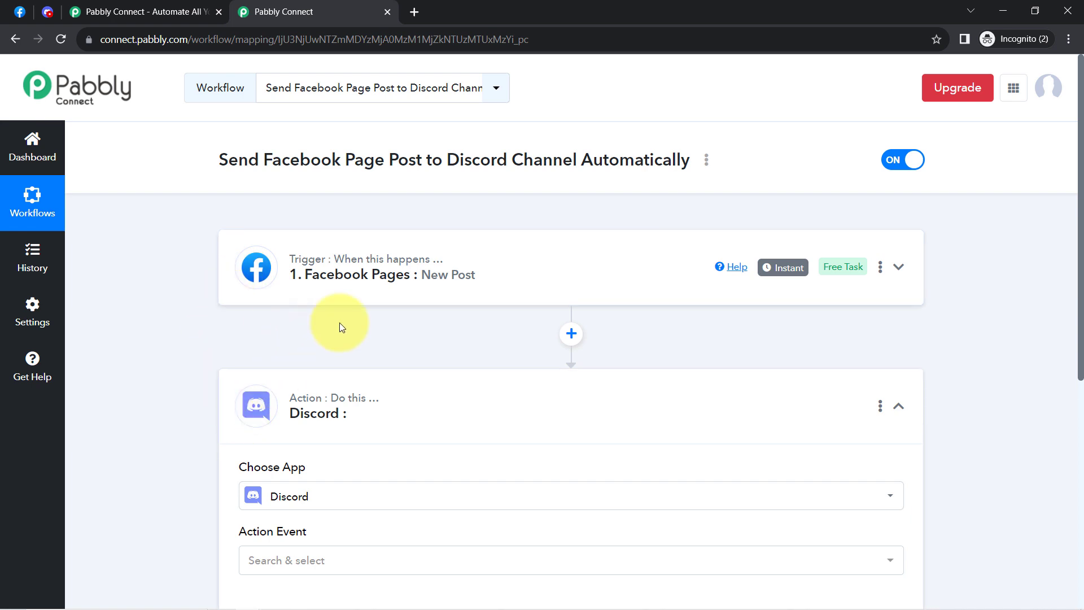
- Set the Discord action event to Send Channel Message (HTML) and connect it, briefly checking the open Discord account
{"action": "scroll", "coordinate": [339, 322], "scroll_direction": "down", "scroll_amount": 3}
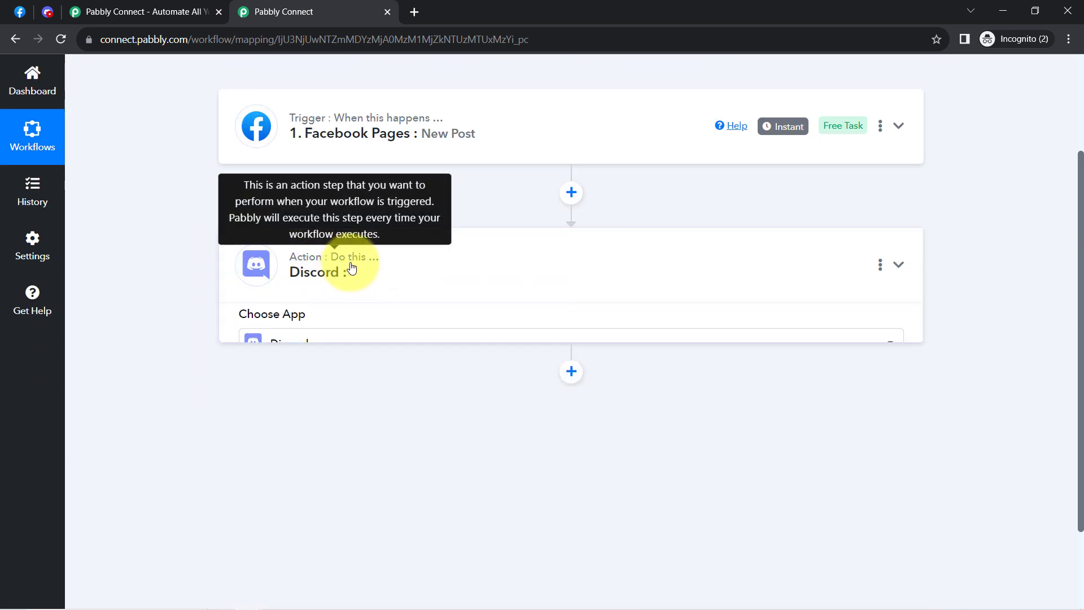
{"action": "scroll", "coordinate": [346, 305], "scroll_direction": "down", "scroll_amount": 3}
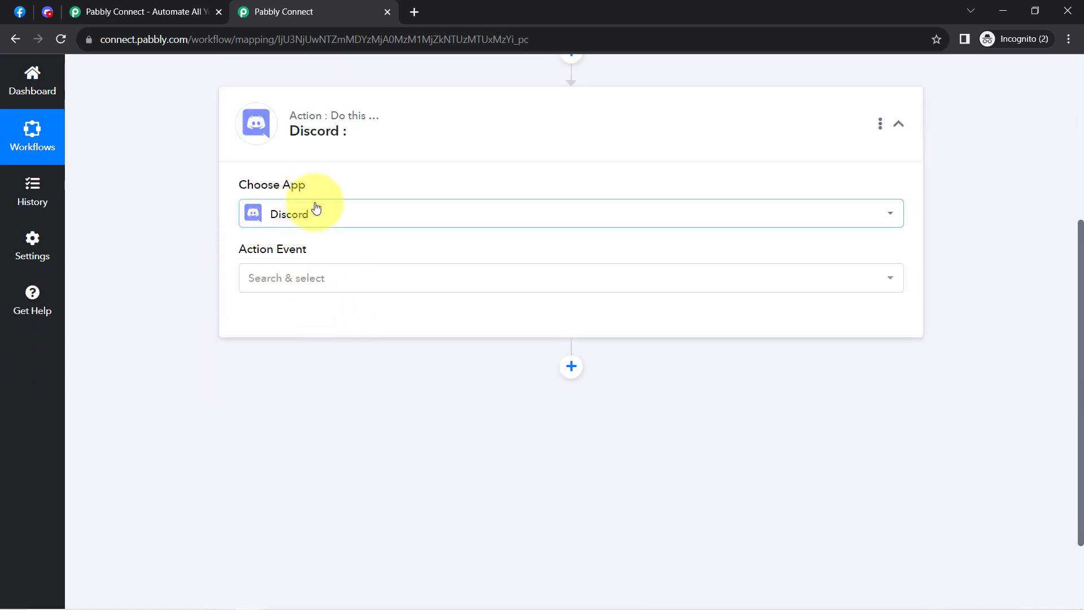
{"action": "left_click", "coordinate": [257, 283]}
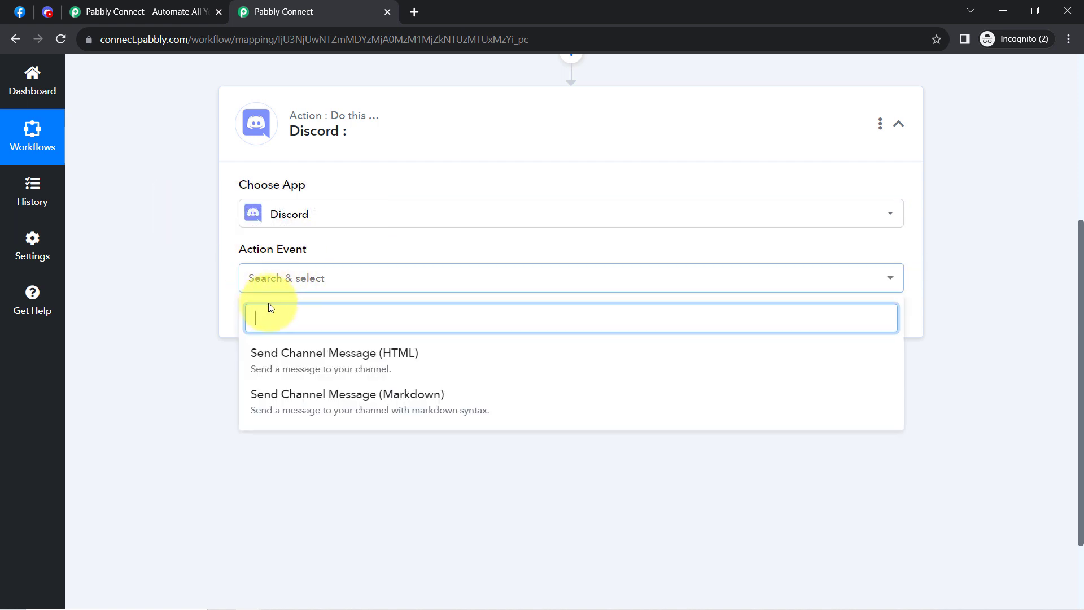
{"action": "left_click", "coordinate": [341, 363]}
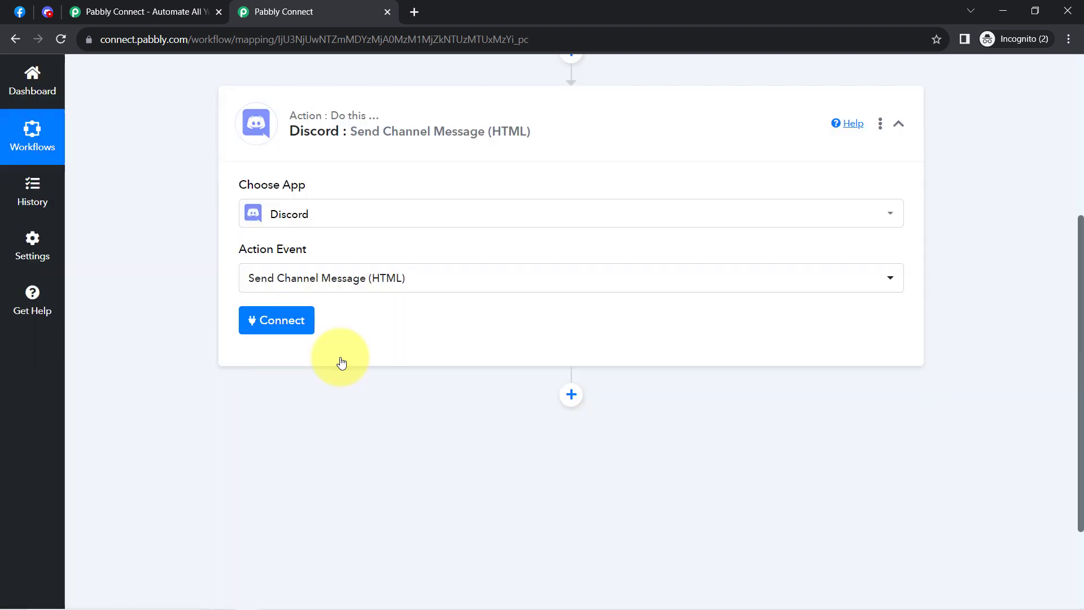
{"action": "left_click", "coordinate": [246, 325]}
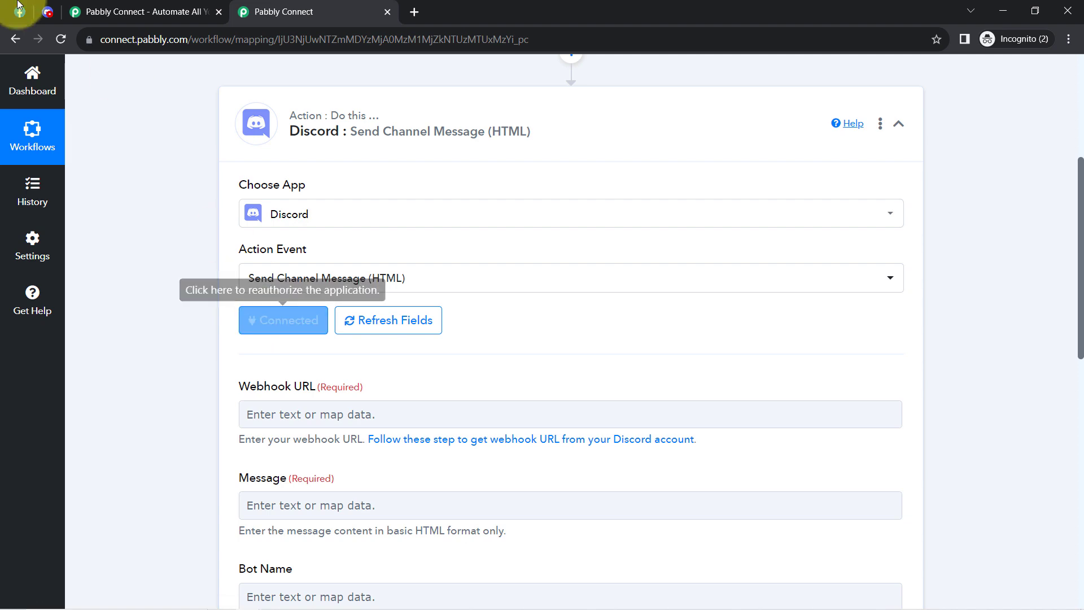
{"action": "left_click", "coordinate": [47, 11]}
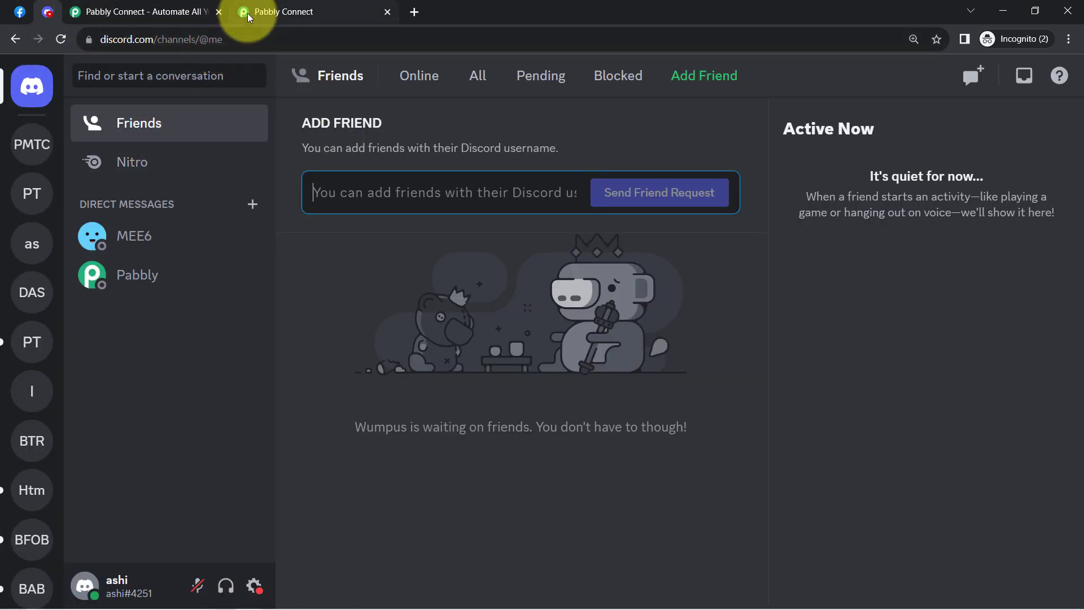
{"action": "left_click", "coordinate": [291, 8]}
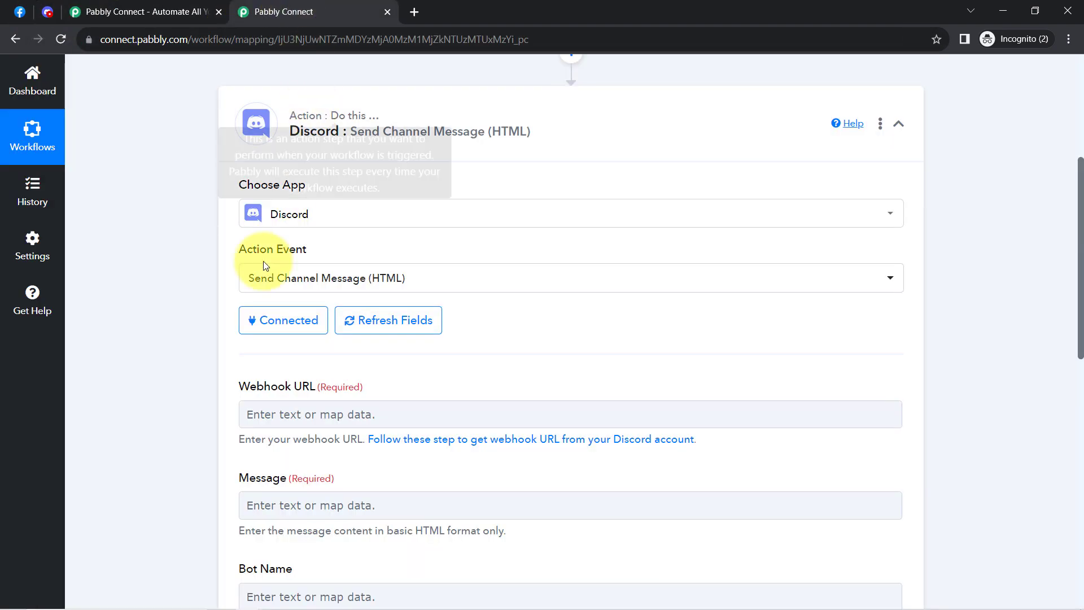
- Open the linked forum guide for getting a Discord webhook URL in another tab, and return to the action's Webhook URL field
{"action": "scroll", "coordinate": [181, 299], "scroll_direction": "down", "scroll_amount": 2}
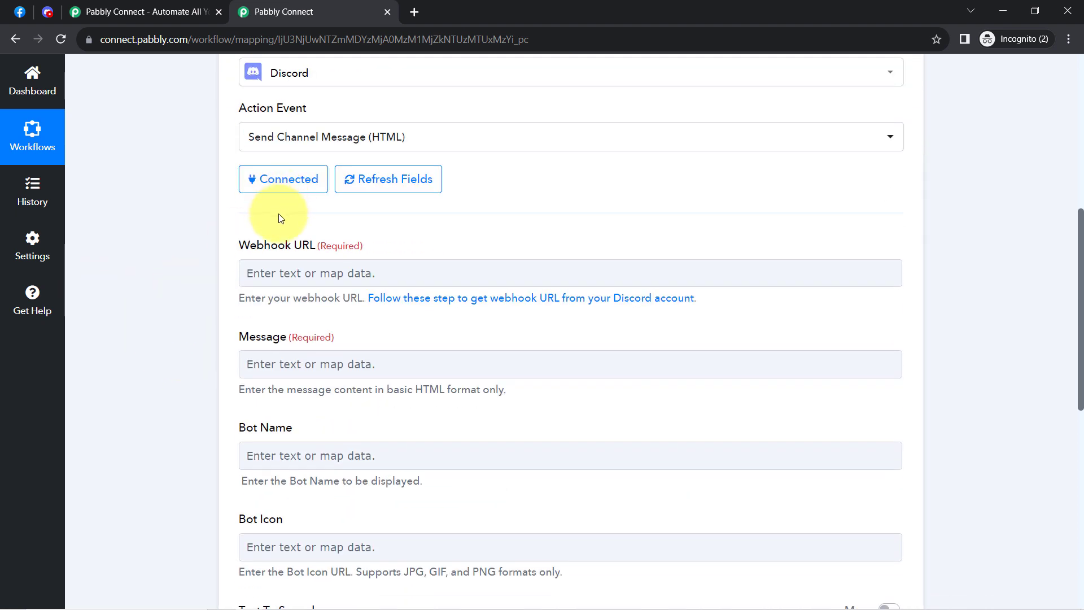
{"action": "left_click_drag", "start_coordinate": [247, 243], "coordinate": [310, 245]}
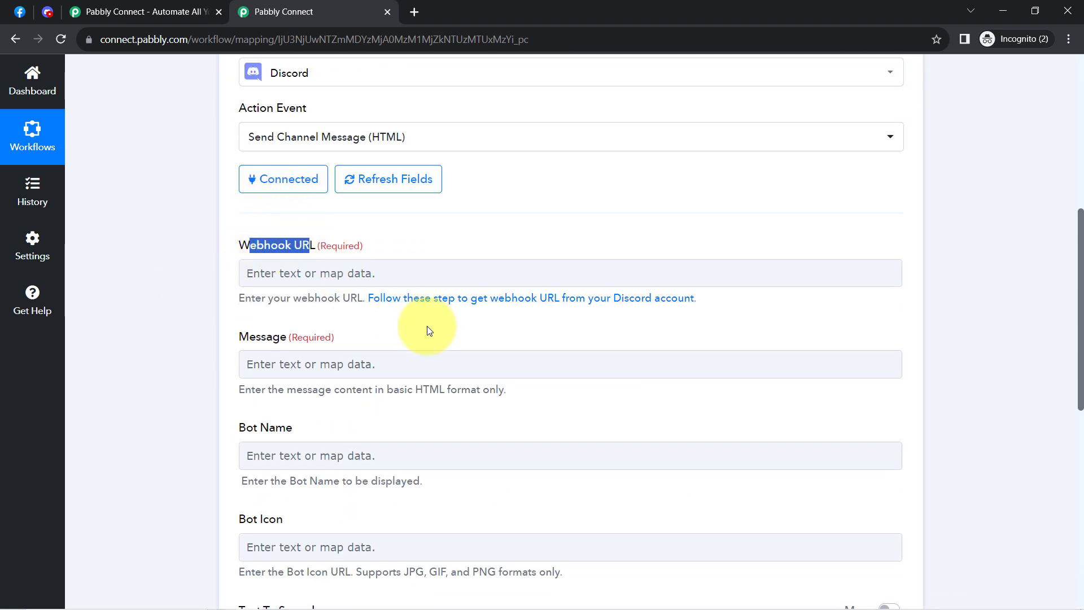
{"action": "right_click", "coordinate": [511, 307]}
{"action": "left_click", "coordinate": [525, 314]}
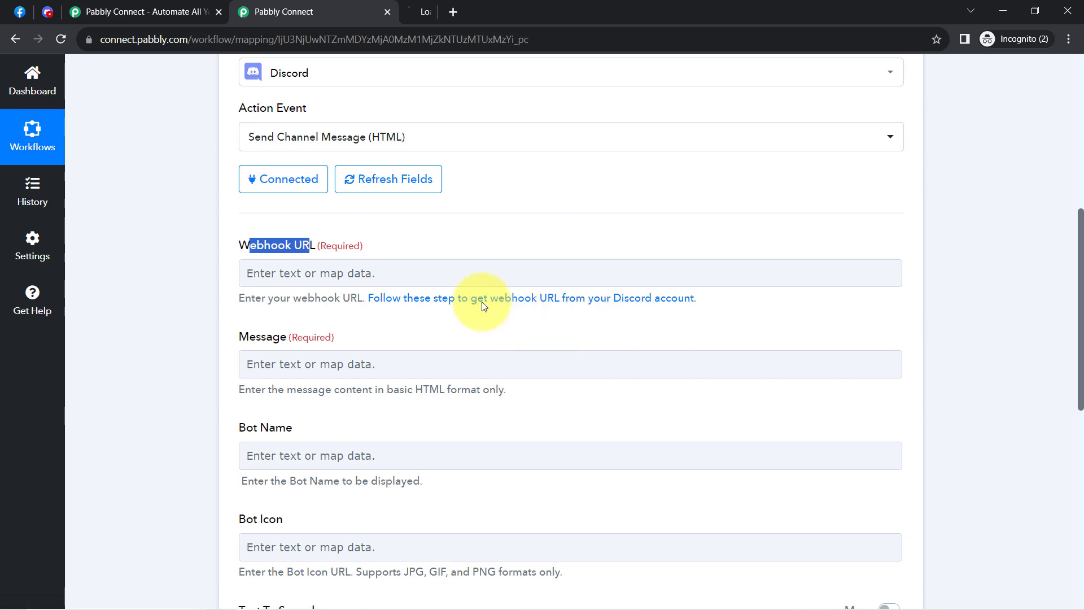
{"action": "left_click", "coordinate": [421, 5]}
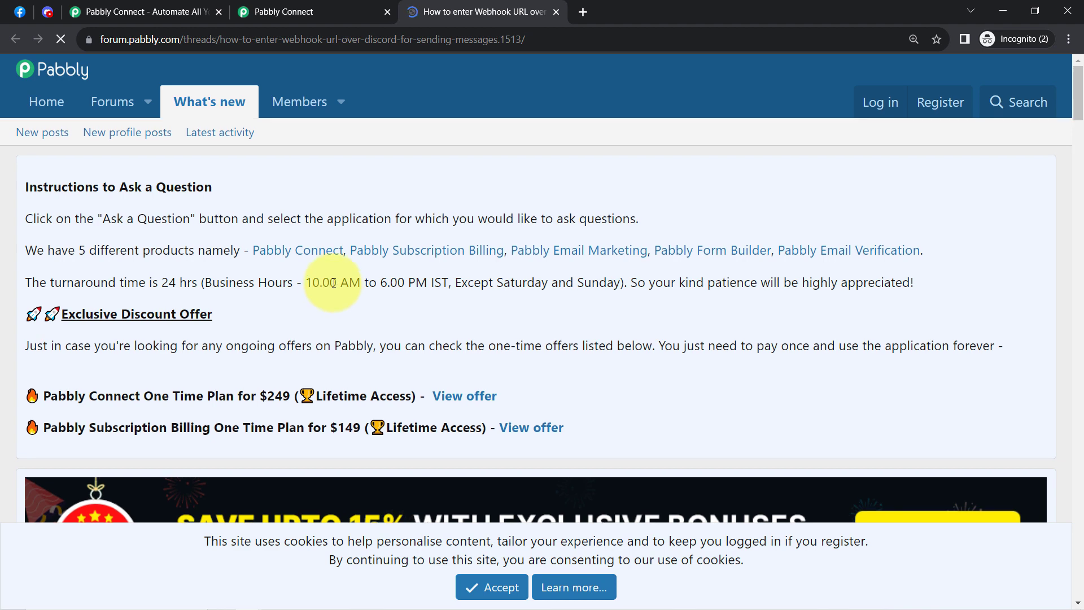
{"action": "left_click", "coordinate": [305, 12]}
{"action": "left_click_drag", "start_coordinate": [250, 245], "coordinate": [315, 246]}
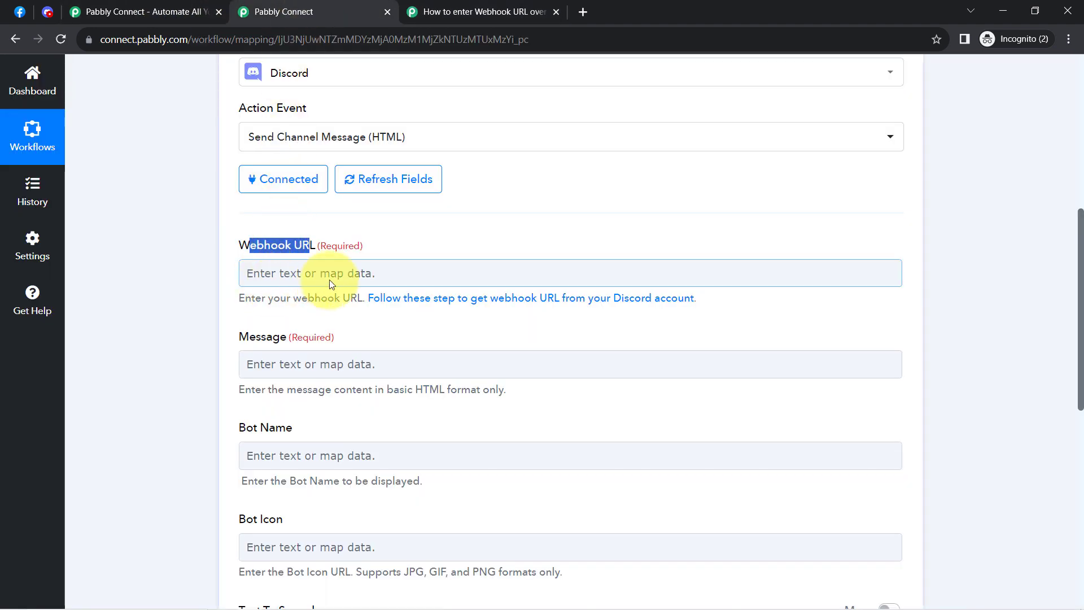
- Switch to Discord and open the Pabbly Team server that contains the posts-from-facebook-pages channel
{"action": "left_click", "coordinate": [47, 12]}
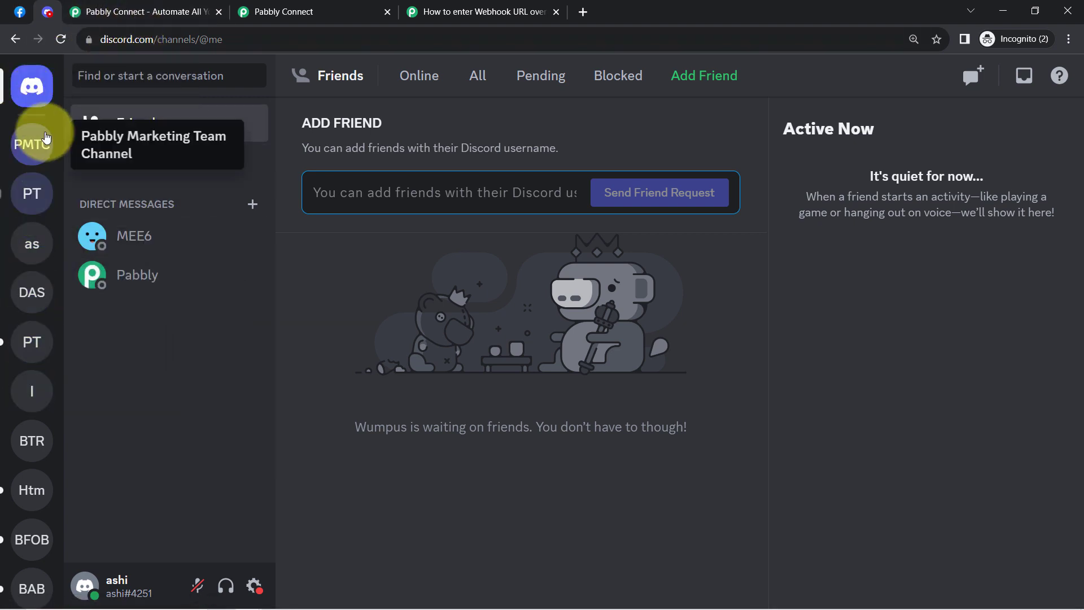
{"action": "left_click", "coordinate": [32, 193]}
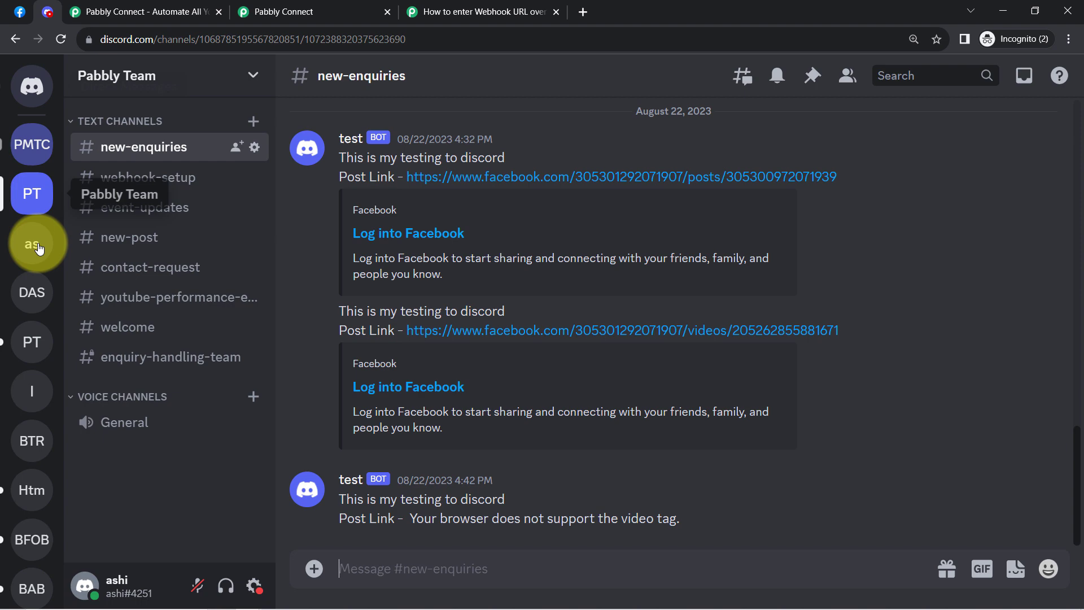
{"action": "left_click", "coordinate": [33, 344]}
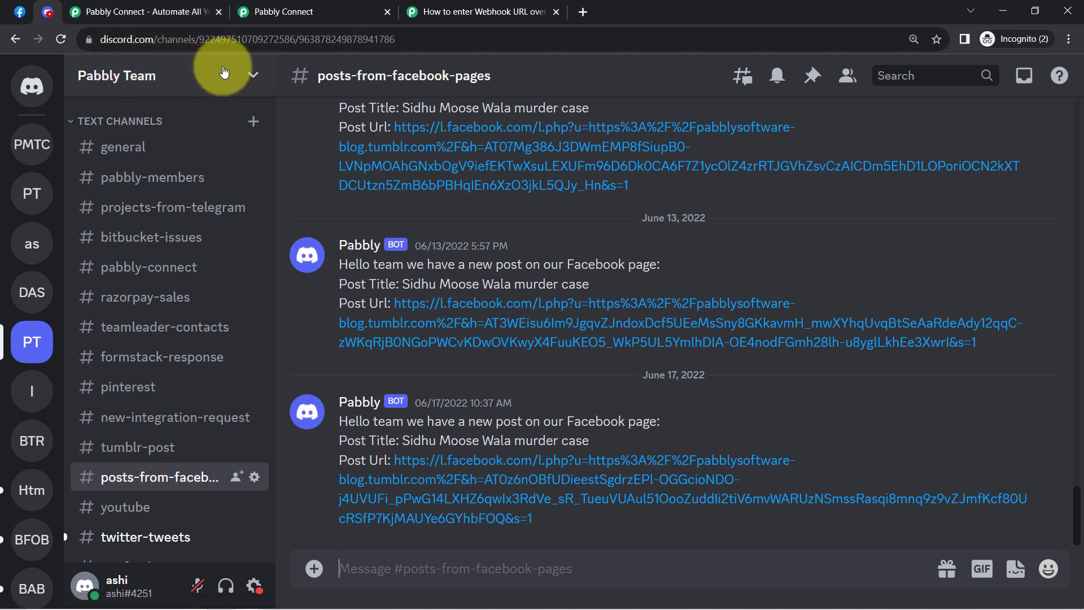
- Open the Pabbly Team server's settings and show the webhooks under its integrations
{"action": "left_click", "coordinate": [252, 78]}
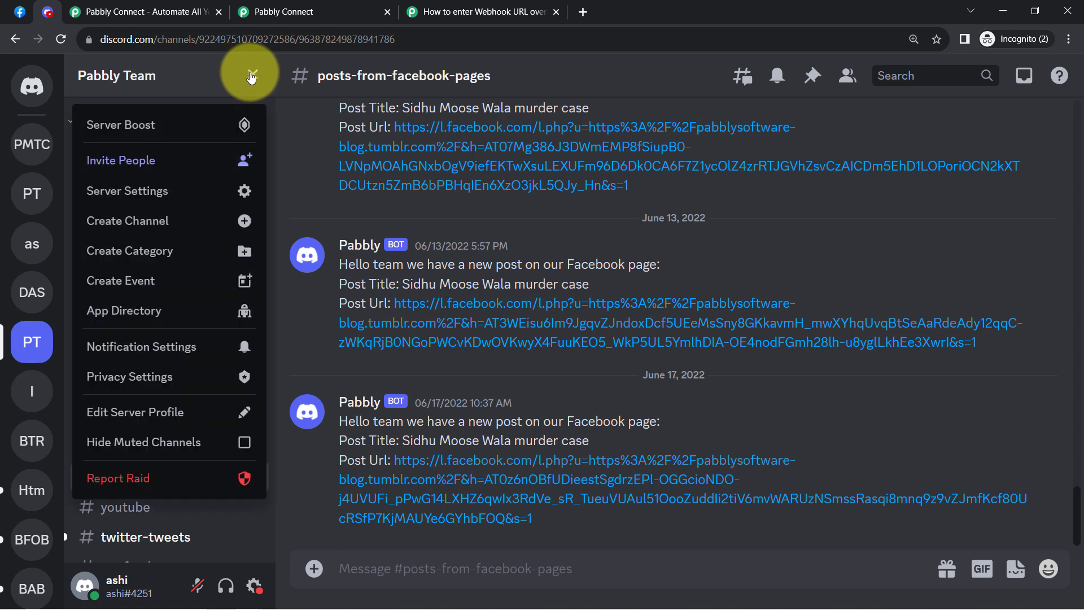
{"action": "left_click", "coordinate": [140, 191]}
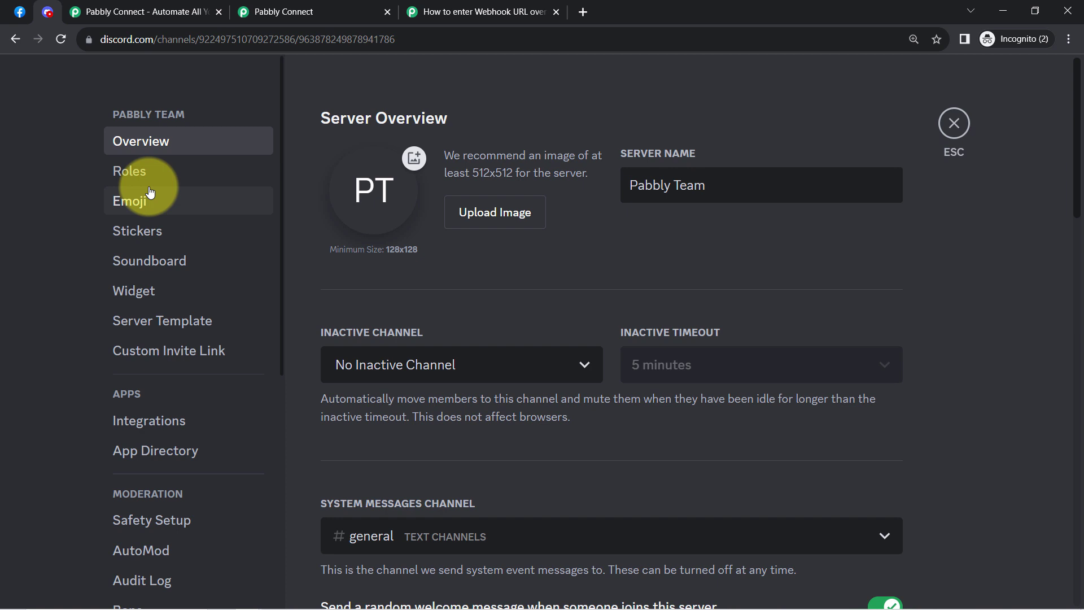
{"action": "left_click", "coordinate": [134, 418]}
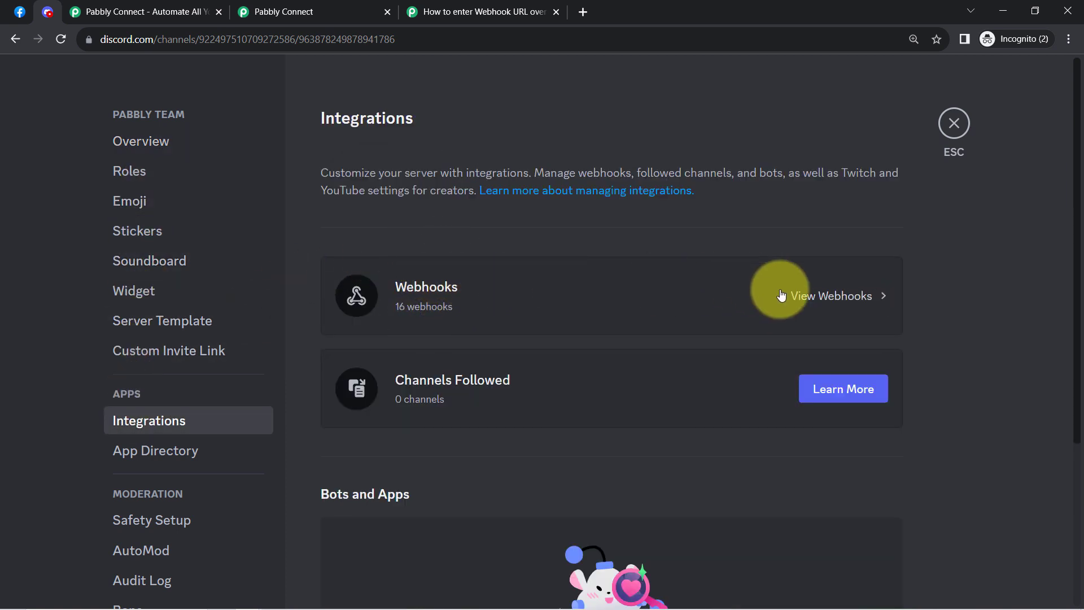
{"action": "left_click", "coordinate": [829, 306]}
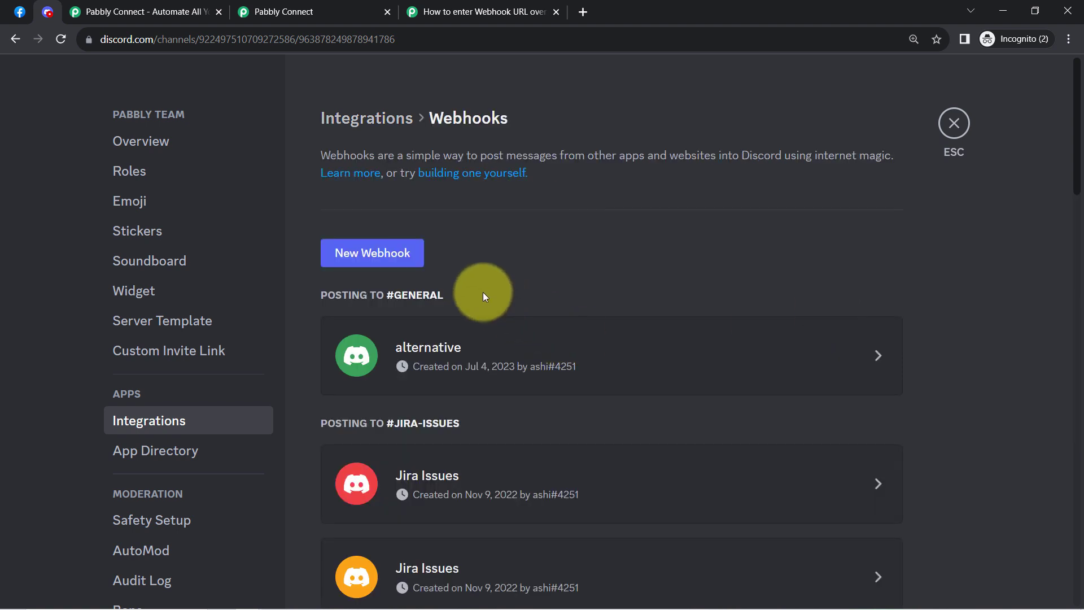
- Create a new webhook for the Pabbly Team server and enter FB & Discord as its name
{"action": "left_click", "coordinate": [337, 260]}
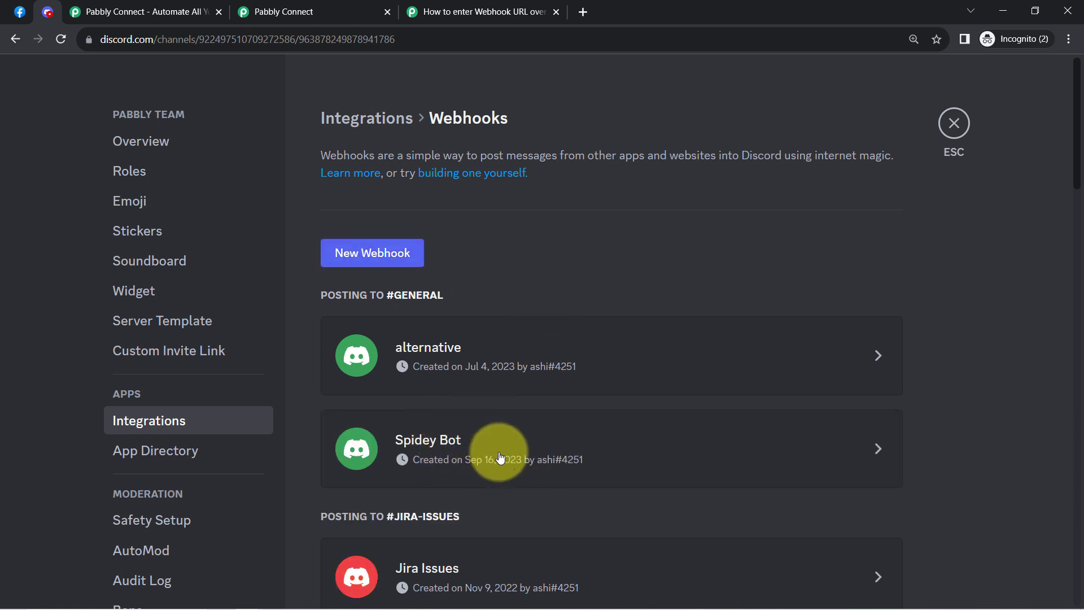
{"action": "left_click", "coordinate": [876, 450]}
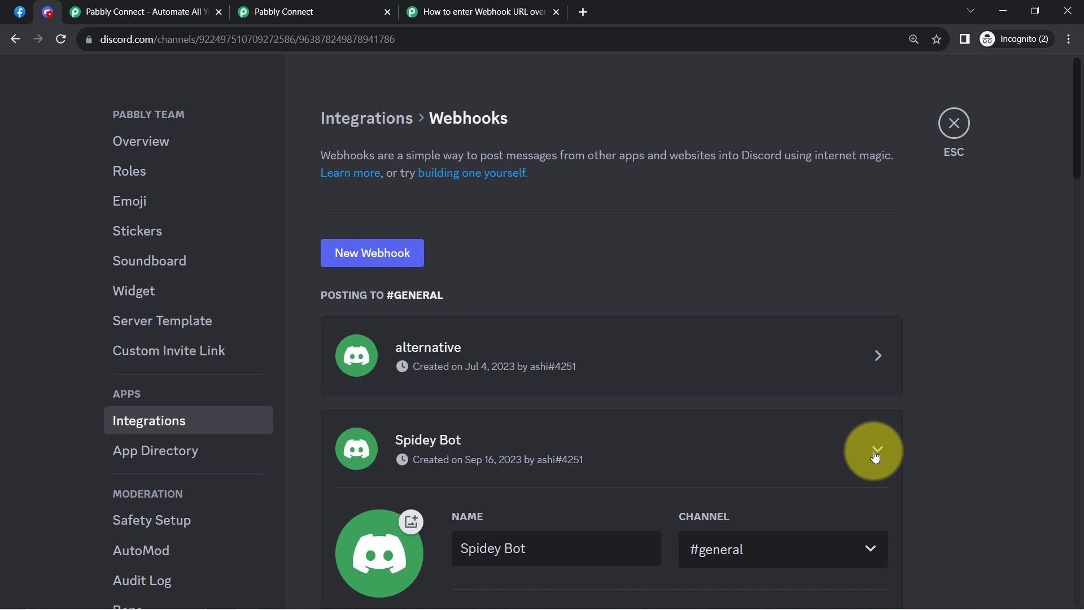
{"action": "scroll", "coordinate": [506, 371], "scroll_direction": "down", "scroll_amount": 3}
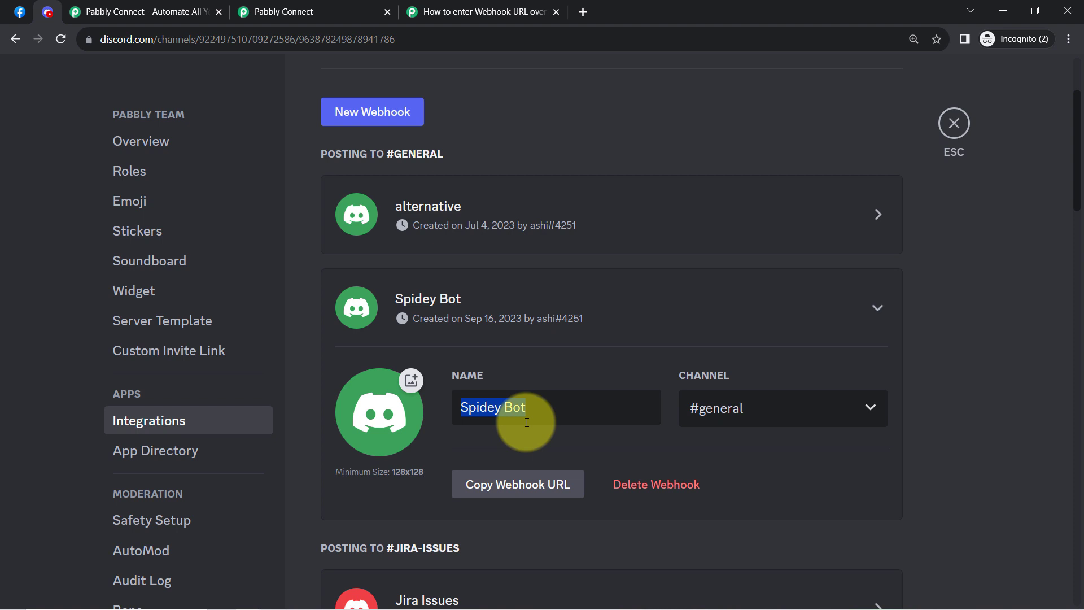
{"action": "type", "text": "FB & Discord"}
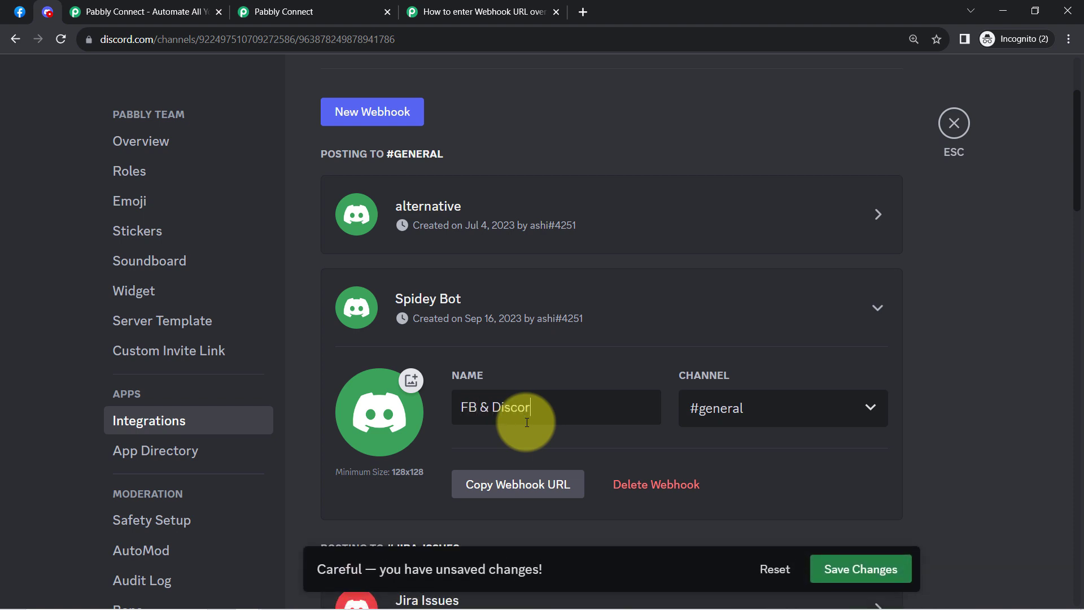
- Set the new webhook's channel to #posts-from-facebook-pages
{"action": "left_click", "coordinate": [748, 412]}
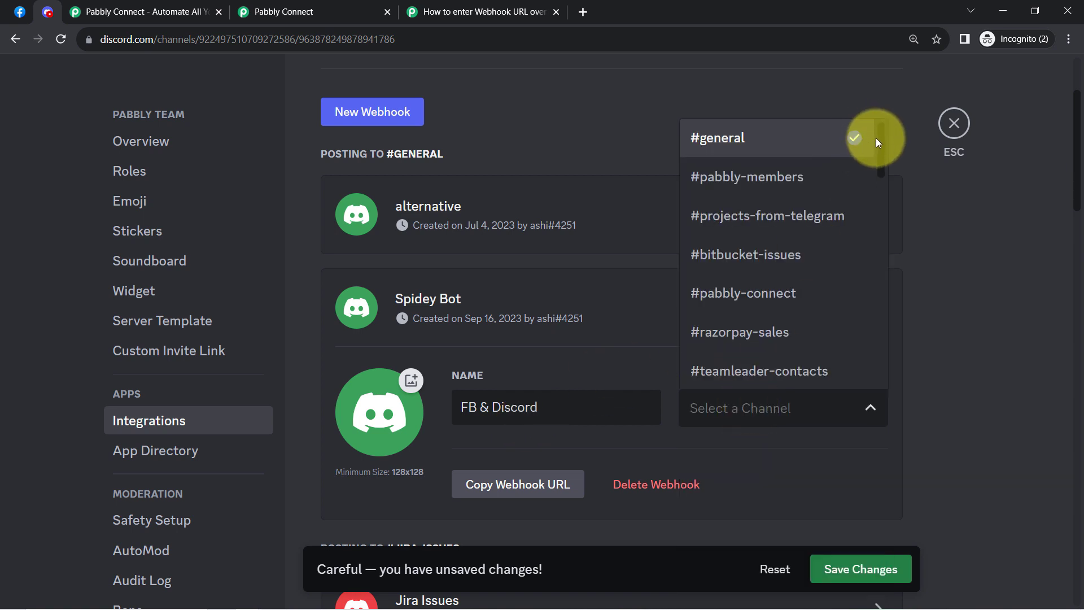
{"action": "scroll", "coordinate": [852, 175], "scroll_direction": "down", "scroll_amount": 5}
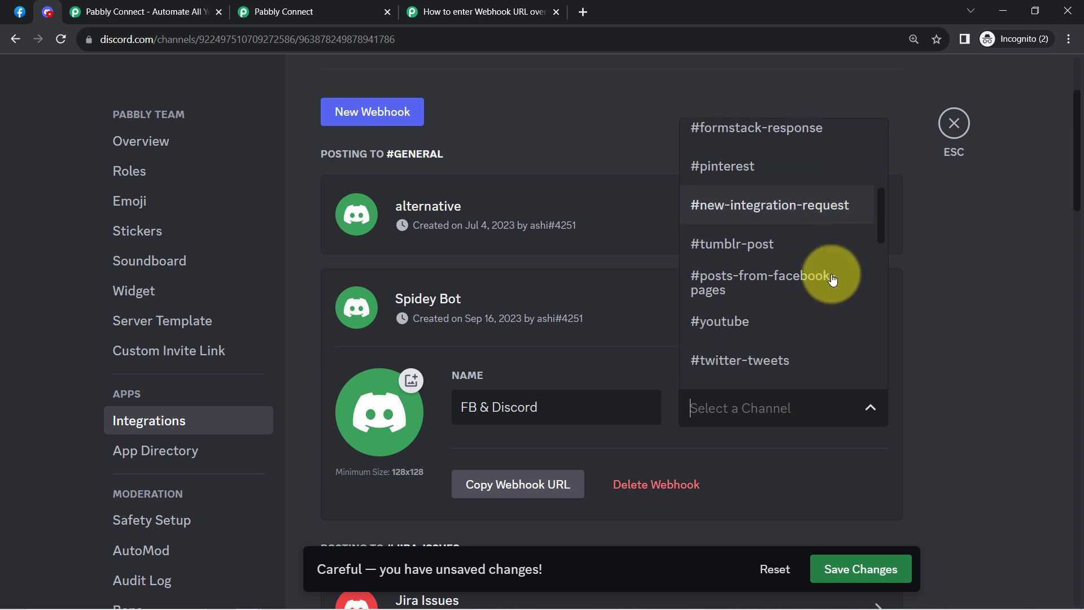
{"action": "scroll", "coordinate": [754, 280], "scroll_direction": "down", "scroll_amount": 2}
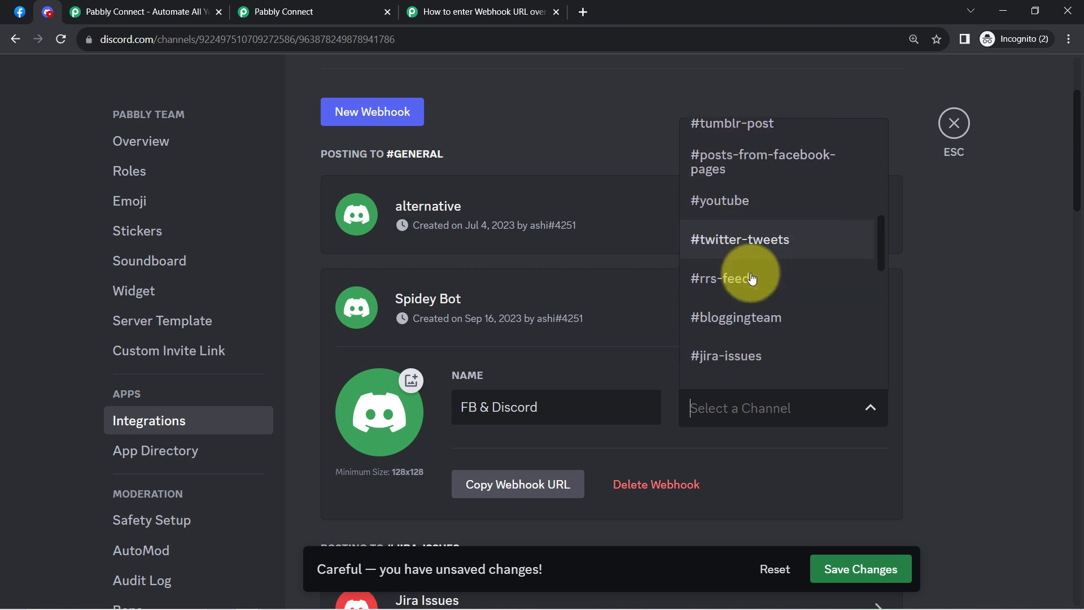
{"action": "scroll", "coordinate": [751, 280], "scroll_direction": "down", "scroll_amount": 4}
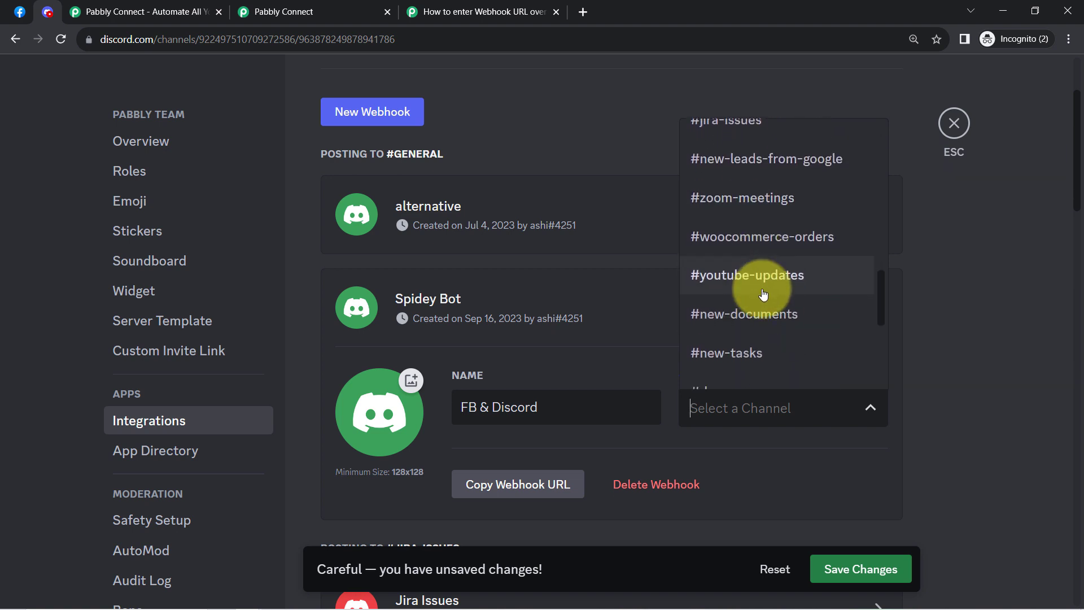
{"action": "scroll", "coordinate": [762, 248], "scroll_direction": "up", "scroll_amount": 4}
{"action": "left_click", "coordinate": [771, 244]}
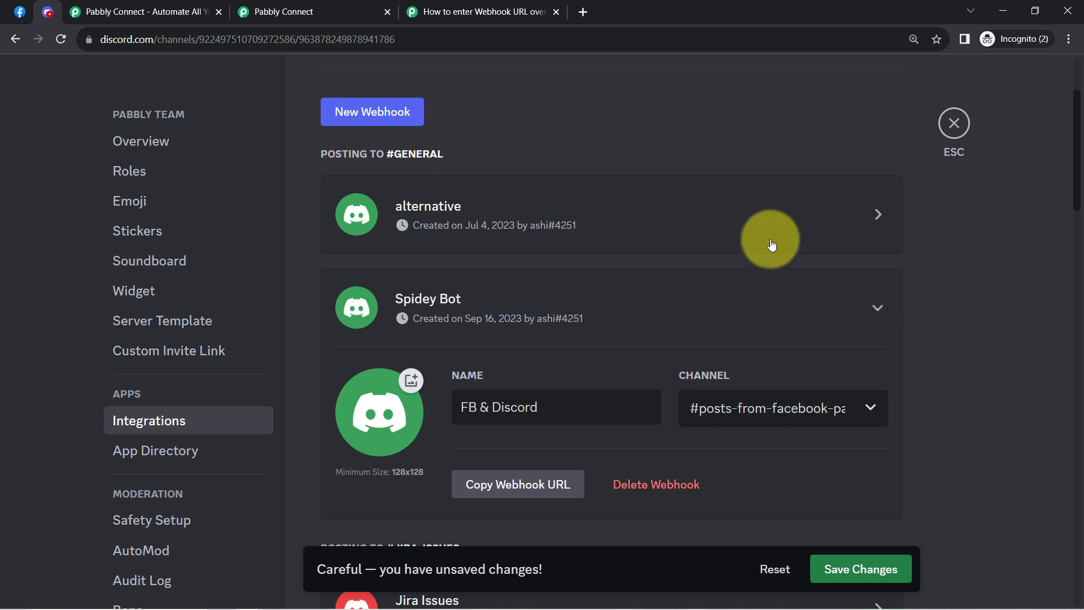
- Copy the webhook's URL, try to save its changes, and paste the URL into the Discord action's Webhook URL field in Pabbly Connect
{"action": "left_click", "coordinate": [509, 492]}
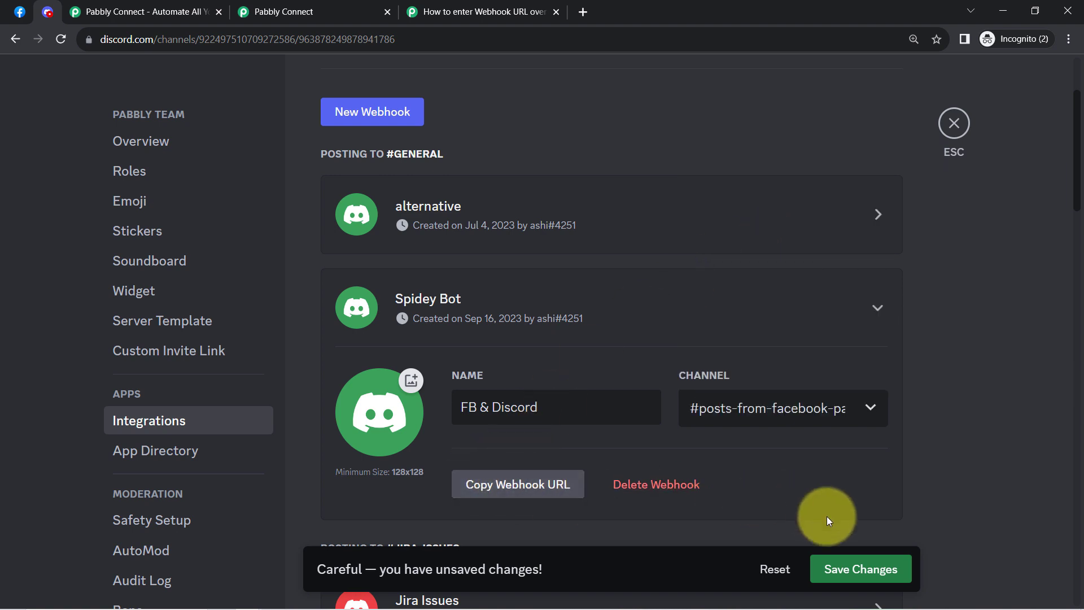
{"action": "left_click", "coordinate": [851, 571]}
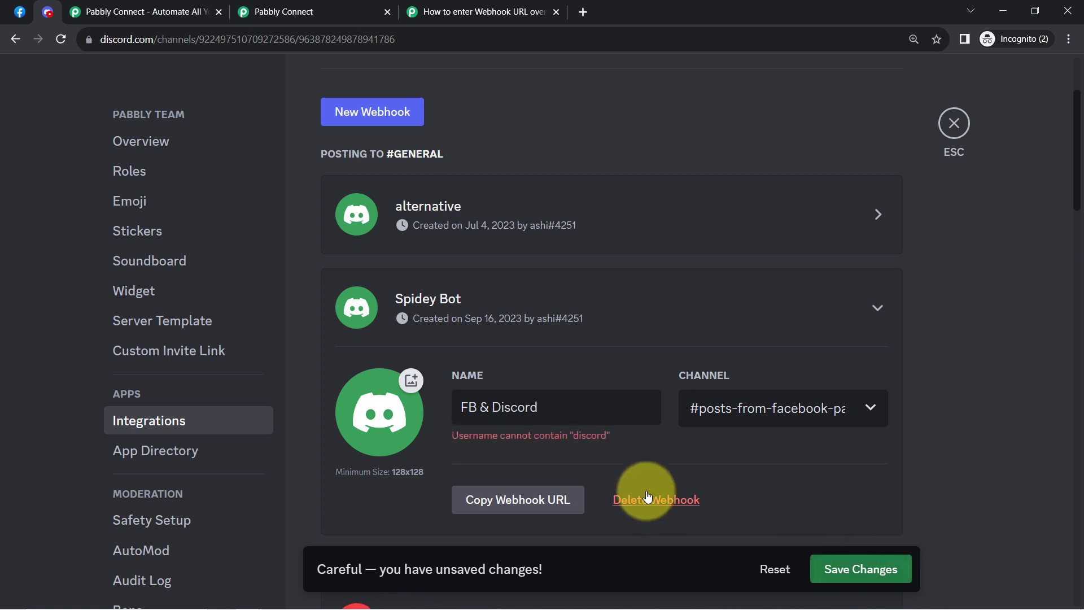
{"action": "left_click", "coordinate": [286, 11]}
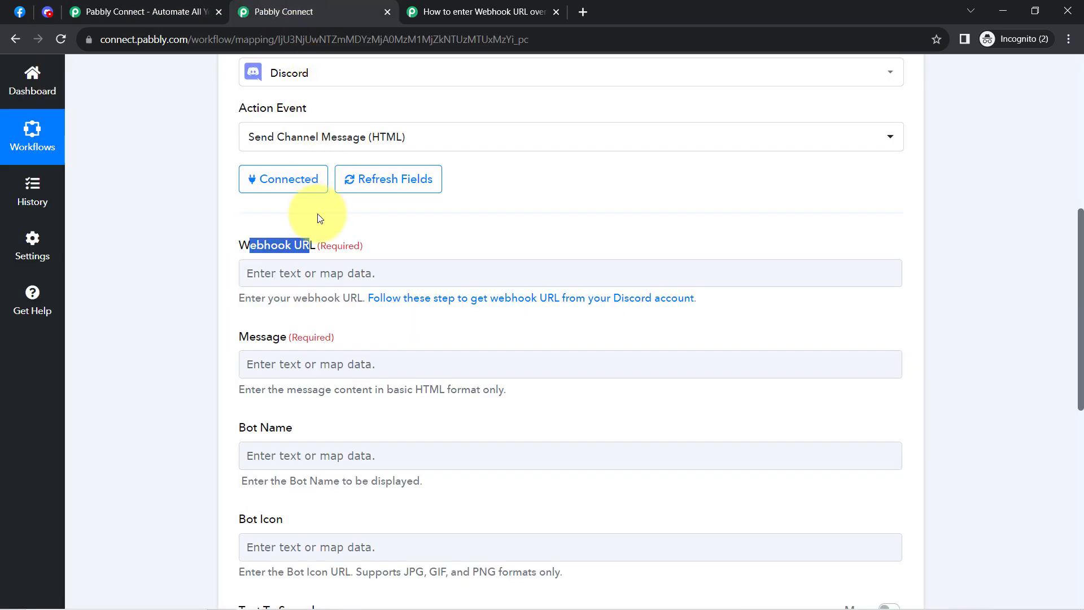
{"action": "left_click", "coordinate": [270, 273]}
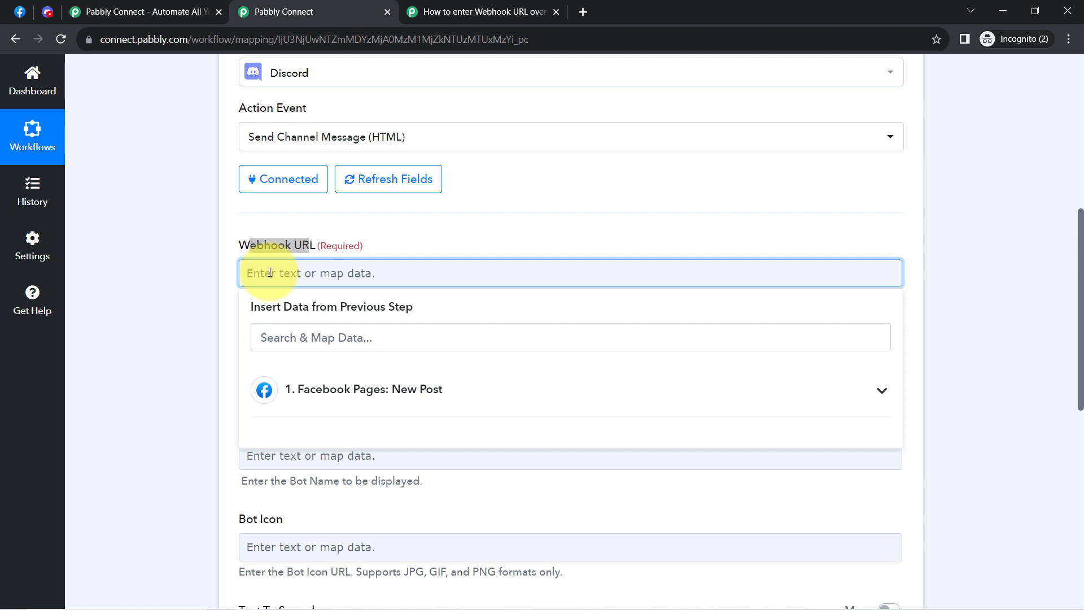
{"action": "key", "text": "ctrl+v"}
{"action": "left_click", "coordinate": [204, 330]}
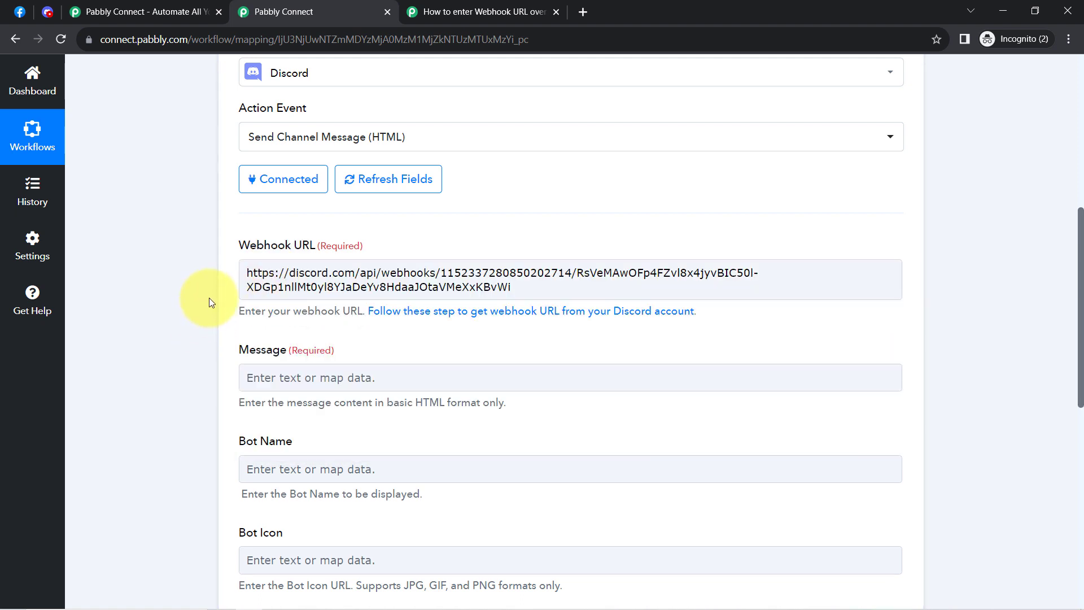
- Copy the whole "Hello Team" message template from the Notepad document and paste it into the Discord action's Message field in Pabbly Connect
{"action": "scroll", "coordinate": [209, 297], "scroll_direction": "down", "scroll_amount": 1}
{"action": "left_click_drag", "start_coordinate": [240, 281], "coordinate": [282, 286]}
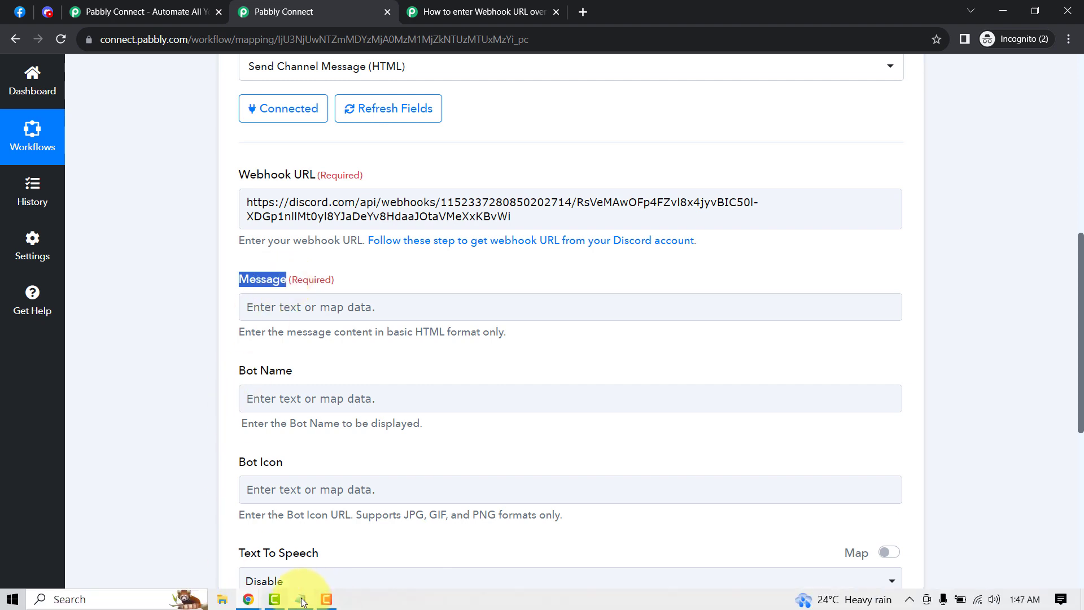
{"action": "left_click", "coordinate": [302, 600]}
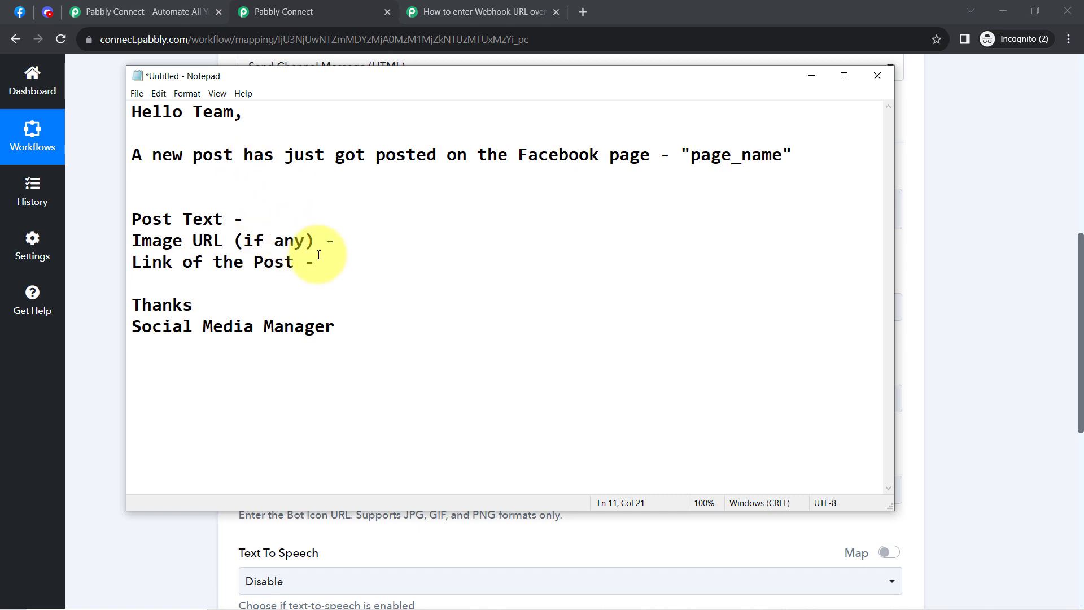
{"action": "left_click_drag", "start_coordinate": [155, 111], "coordinate": [254, 153]}
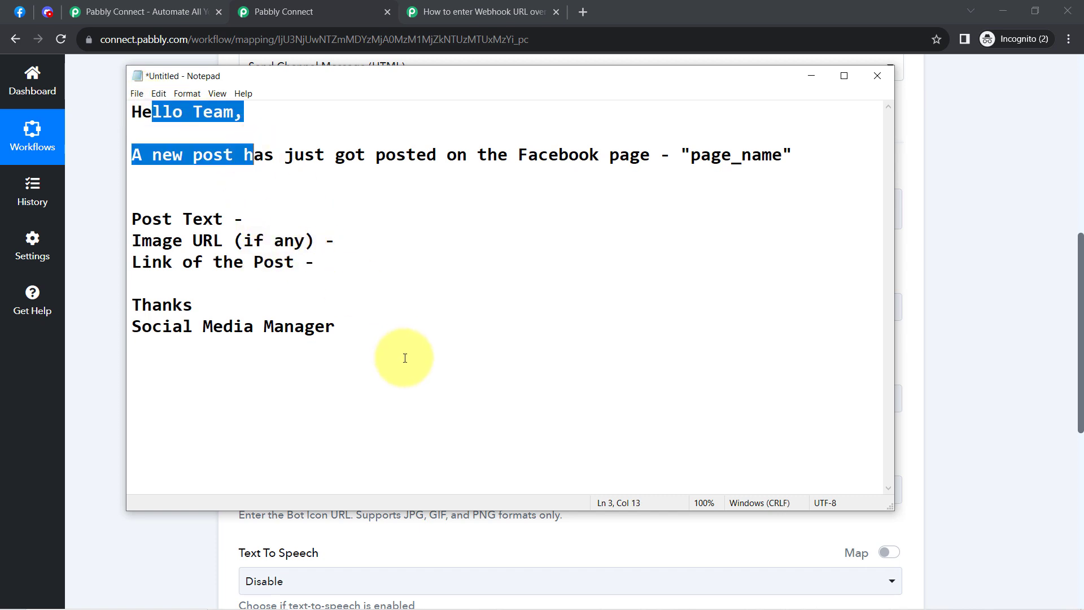
{"action": "left_click_drag", "start_coordinate": [338, 324], "coordinate": [88, 86]}
{"action": "left_click", "coordinate": [91, 164]}
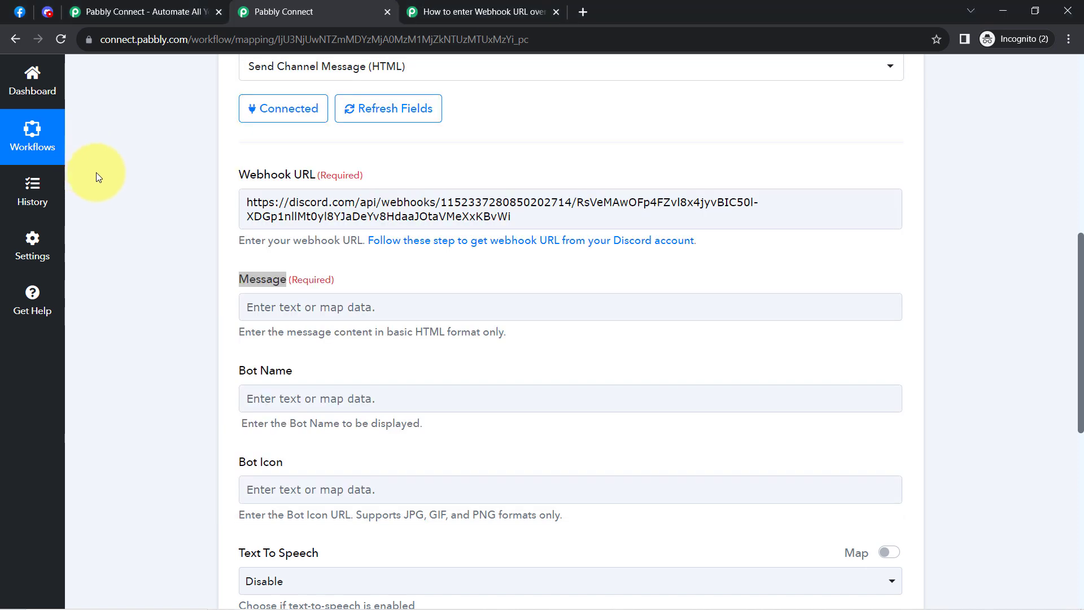
{"action": "left_click", "coordinate": [277, 311]}
{"action": "key", "text": "ctrl+v"}
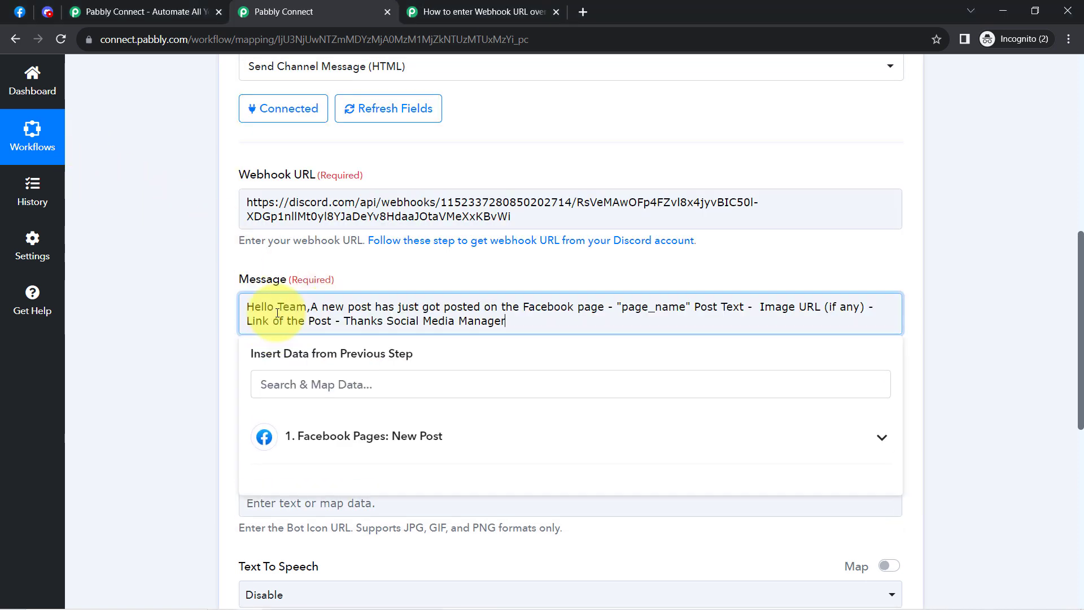
- Separate "Hello Team,", the new-post sentence and the "Post Text" part of the message with blank lines
{"action": "left_click", "coordinate": [313, 309]}
{"action": "key", "text": "Return"}
{"action": "key", "text": "Return"}
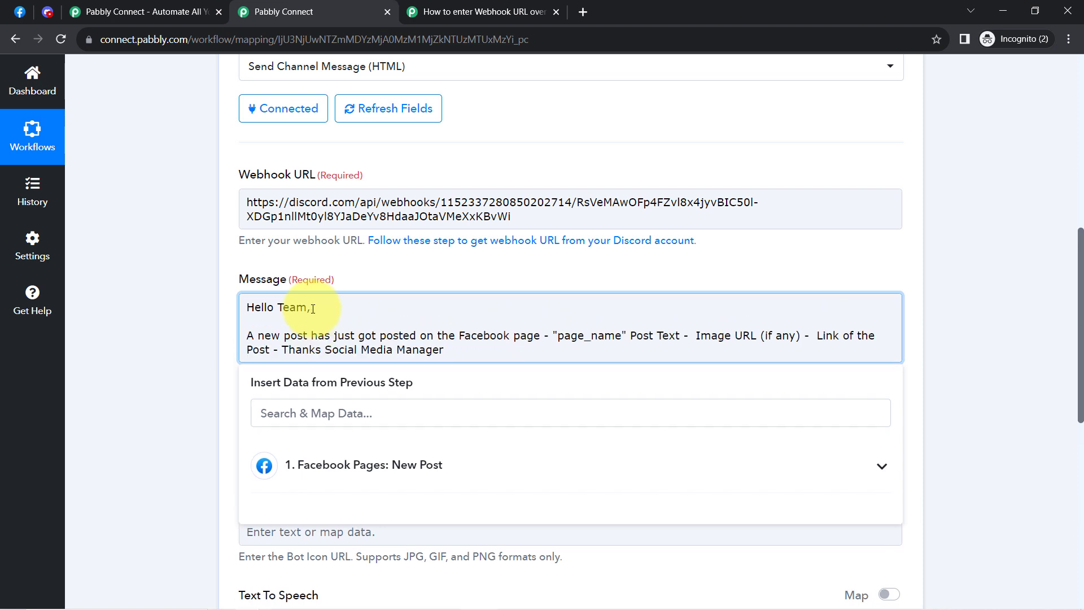
{"action": "left_click_drag", "start_coordinate": [293, 340], "coordinate": [488, 335]}
{"action": "left_click", "coordinate": [562, 333]}
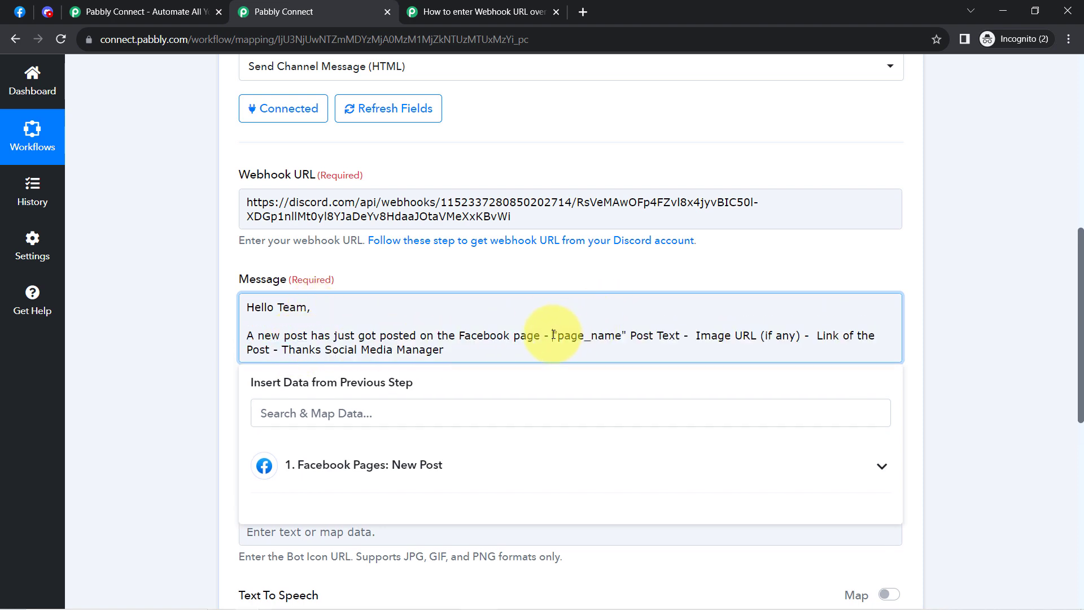
{"action": "left_click", "coordinate": [632, 333]}
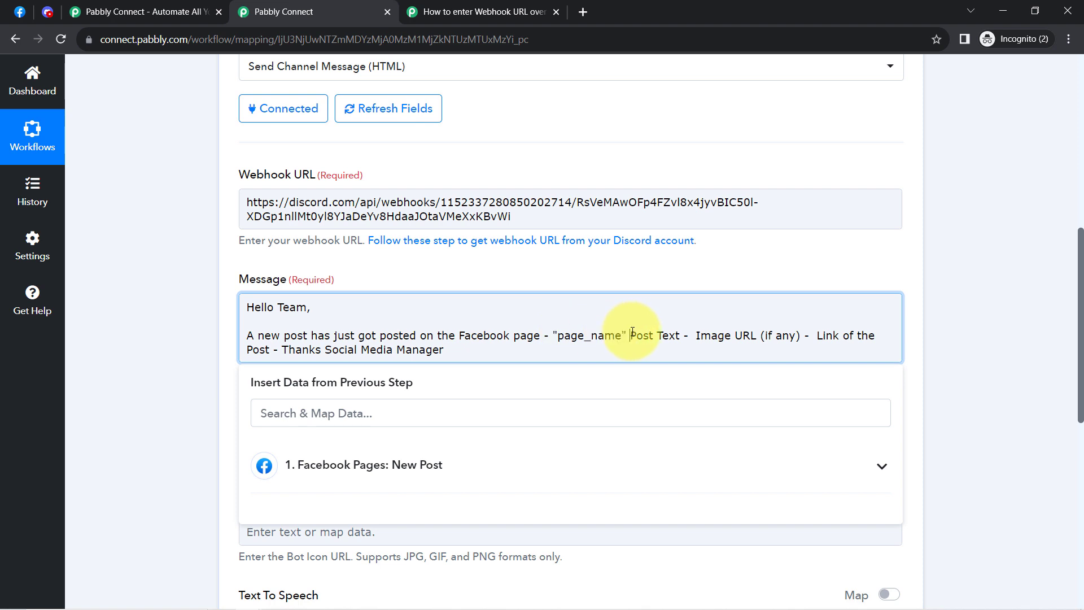
{"action": "key", "text": "Return"}
{"action": "key", "text": "Return"}
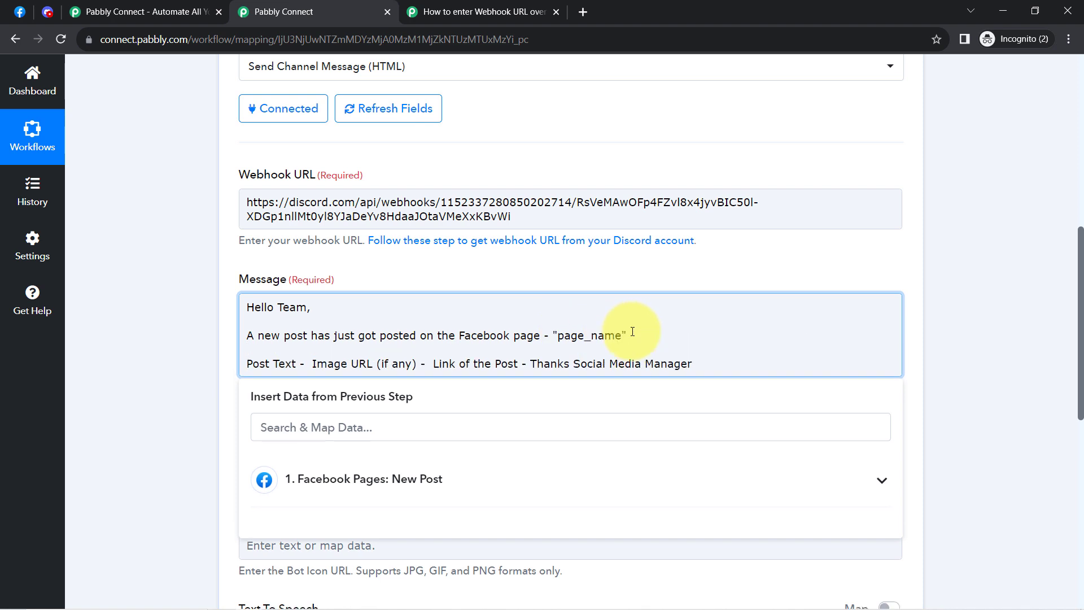
- Check the Facebook trigger's received response and replace the "page_name" placeholder in the message with its mapped Res1 From Name field
{"action": "left_click_drag", "start_coordinate": [595, 339], "coordinate": [551, 335]}
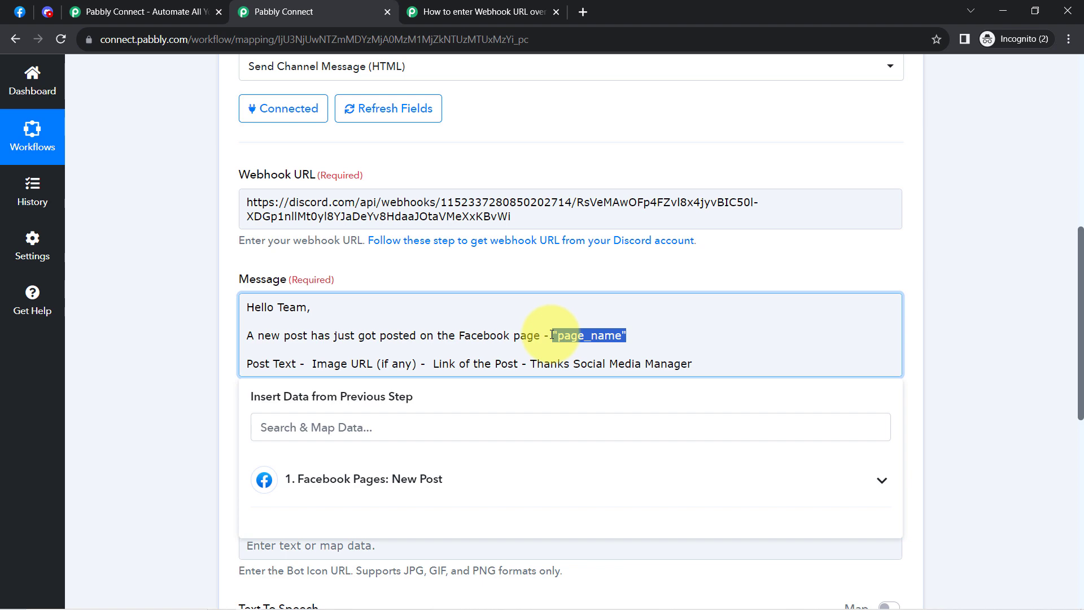
{"action": "key", "text": "BackSpace"}
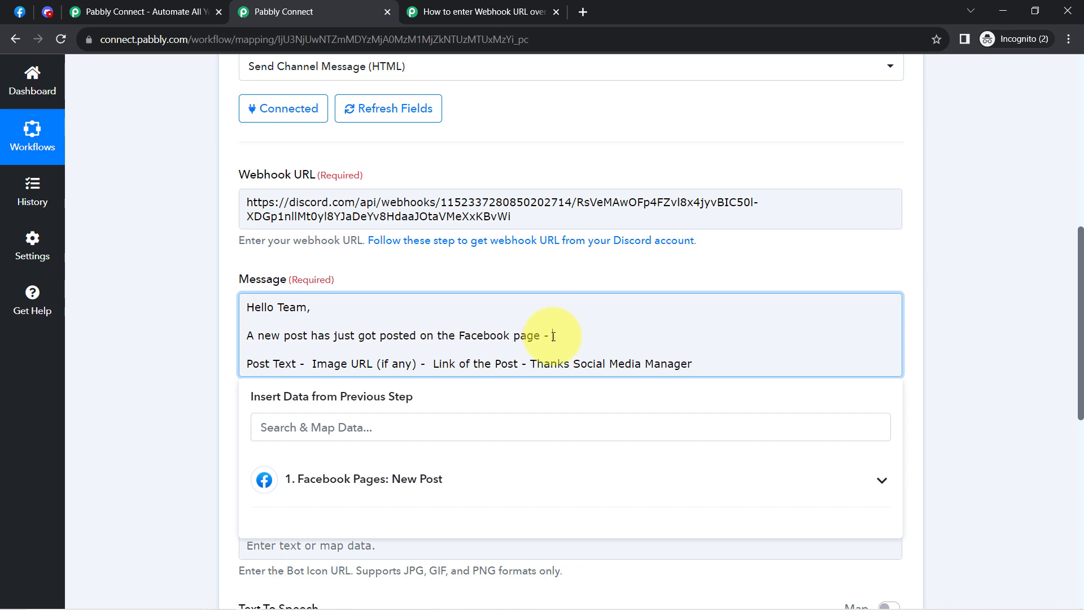
{"action": "left_click", "coordinate": [154, 286]}
{"action": "scroll", "coordinate": [154, 286], "scroll_direction": "up", "scroll_amount": 9}
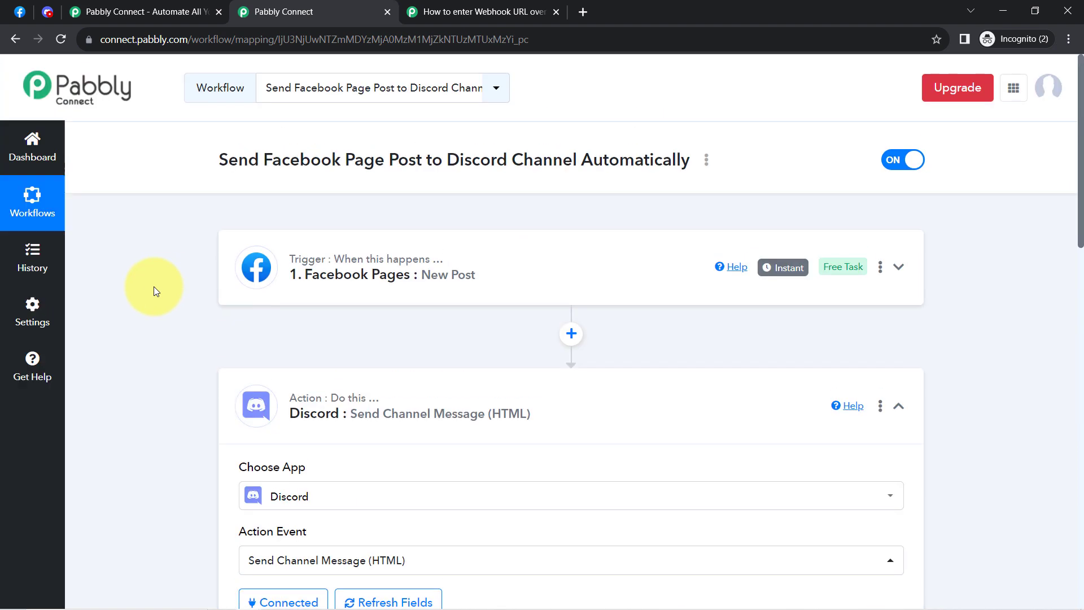
{"action": "left_click", "coordinate": [455, 271]}
{"action": "scroll", "coordinate": [235, 406], "scroll_direction": "down", "scroll_amount": 10}
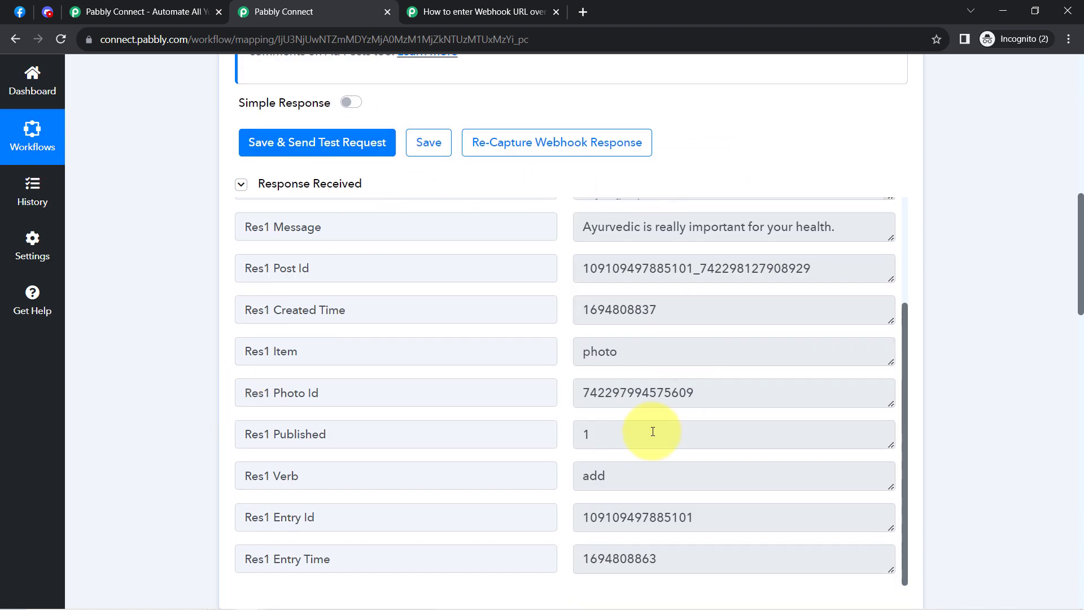
{"action": "scroll", "coordinate": [634, 344], "scroll_direction": "up", "scroll_amount": 3}
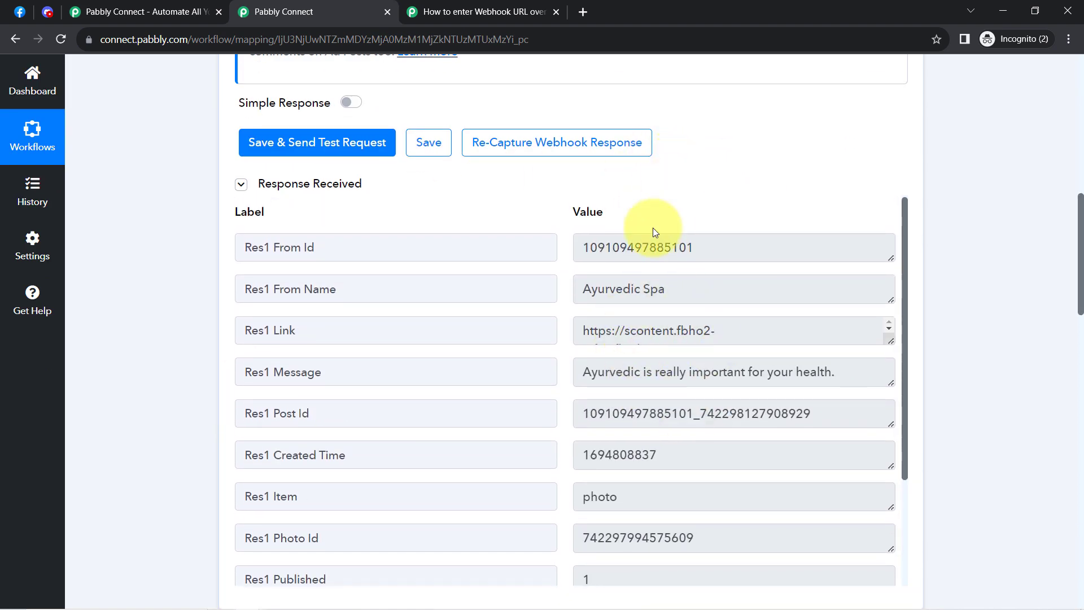
{"action": "scroll", "coordinate": [154, 398], "scroll_direction": "down", "scroll_amount": 4}
{"action": "scroll", "coordinate": [154, 398], "scroll_direction": "down", "scroll_amount": 10}
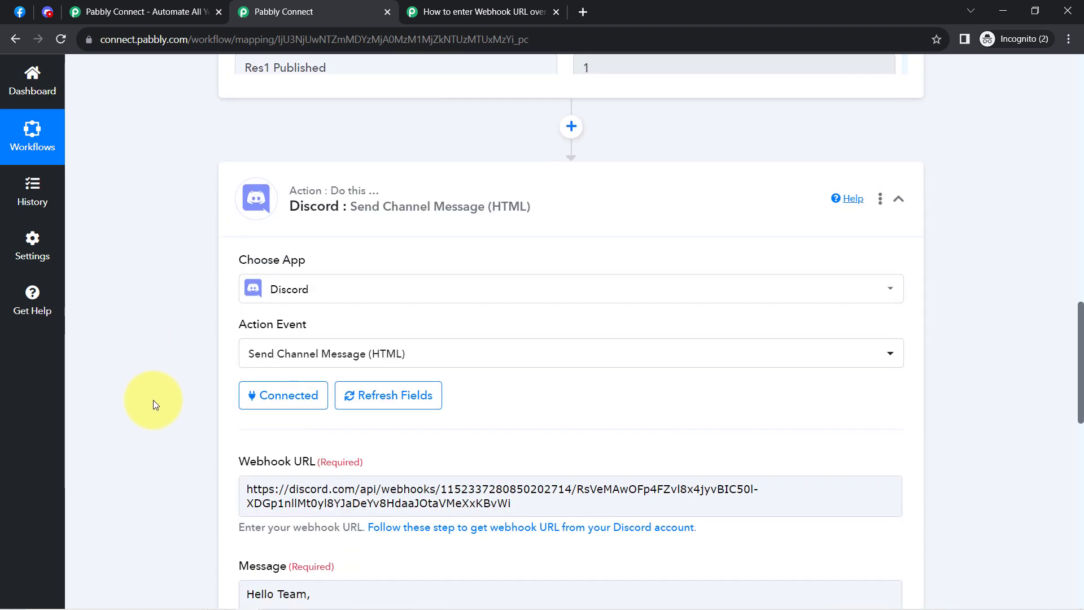
{"action": "left_click", "coordinate": [612, 192]}
{"action": "left_click", "coordinate": [571, 216]}
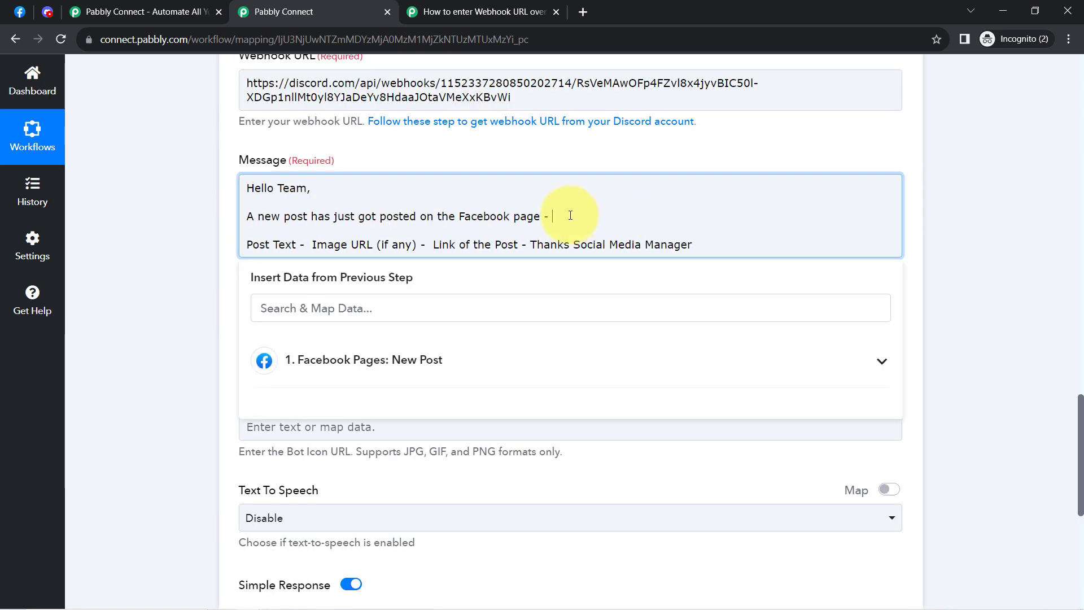
{"action": "left_click", "coordinate": [396, 370]}
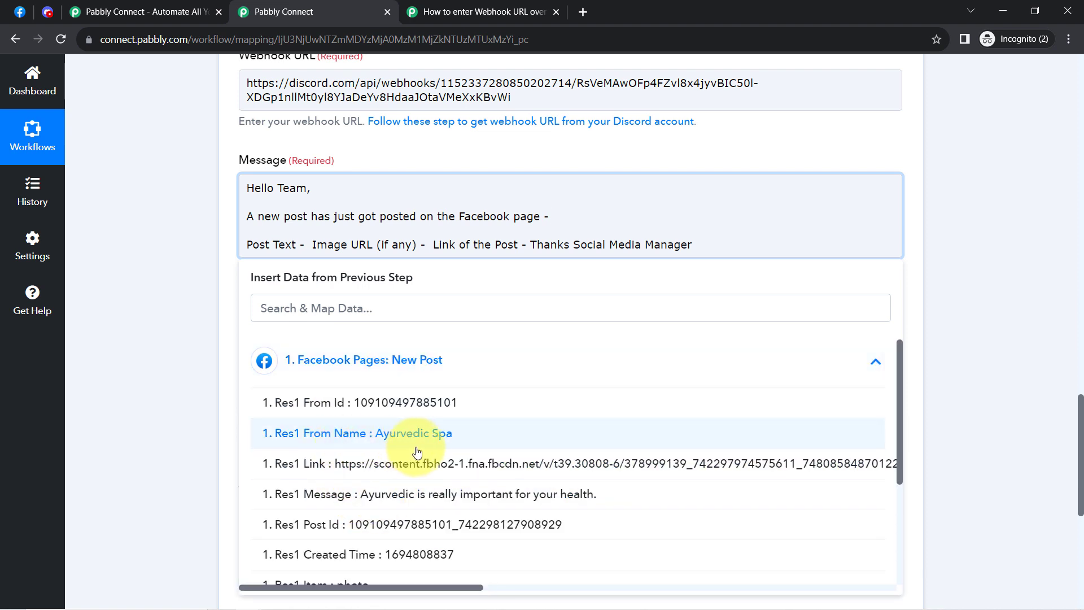
{"action": "left_click", "coordinate": [405, 433]}
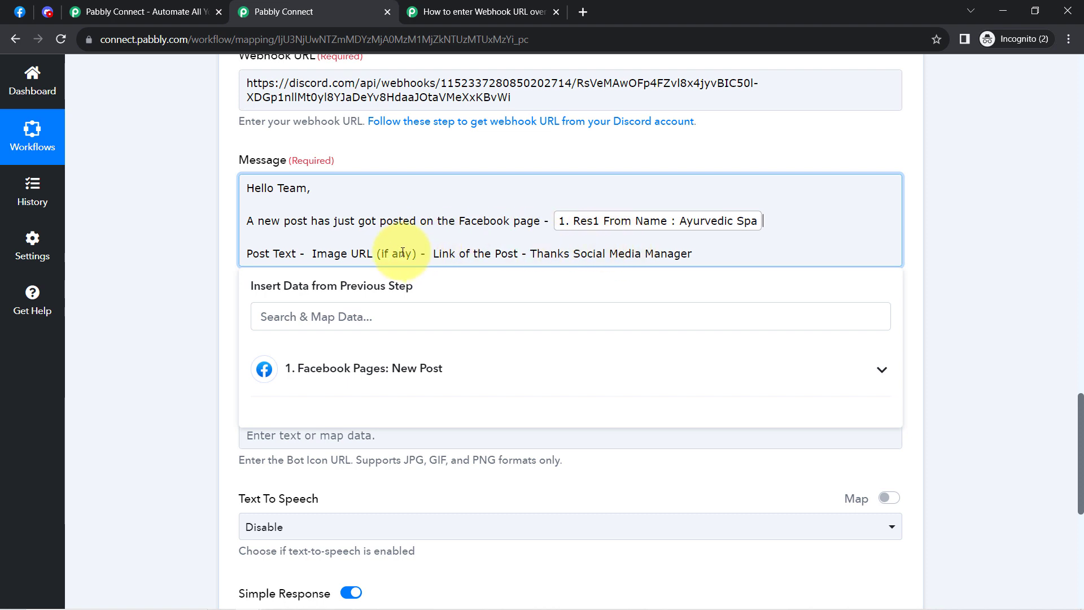
- Move "Image URL (if any)" in the message below "Post Text", leaving a blank line between them
{"action": "left_click", "coordinate": [312, 253]}
{"action": "key", "text": "Return"}
{"action": "key", "text": "Return"}
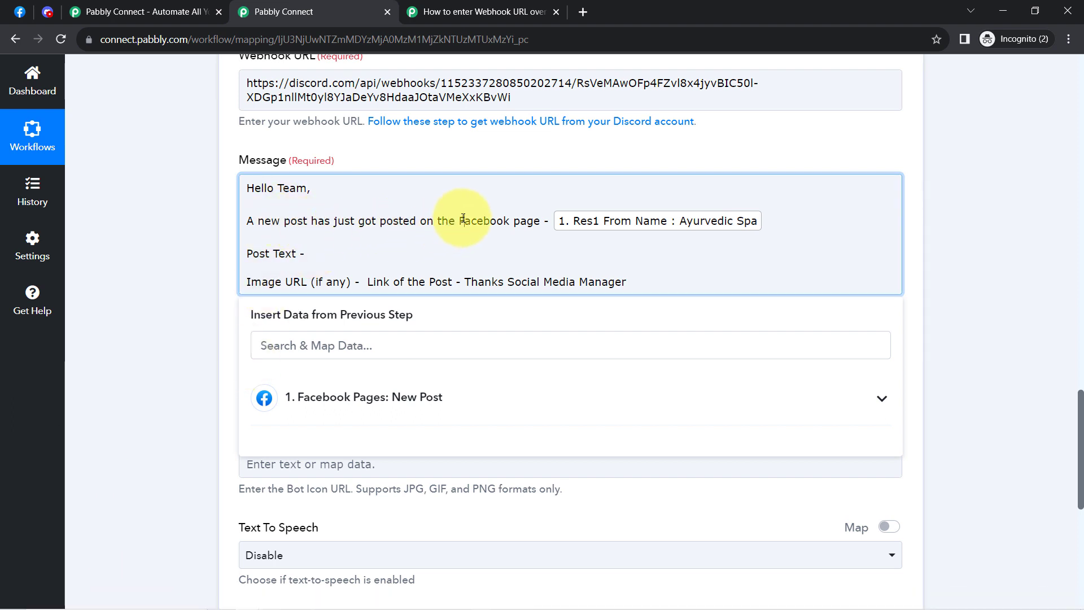
{"action": "left_click_drag", "start_coordinate": [463, 219], "coordinate": [248, 189]}
{"action": "left_click", "coordinate": [304, 250]}
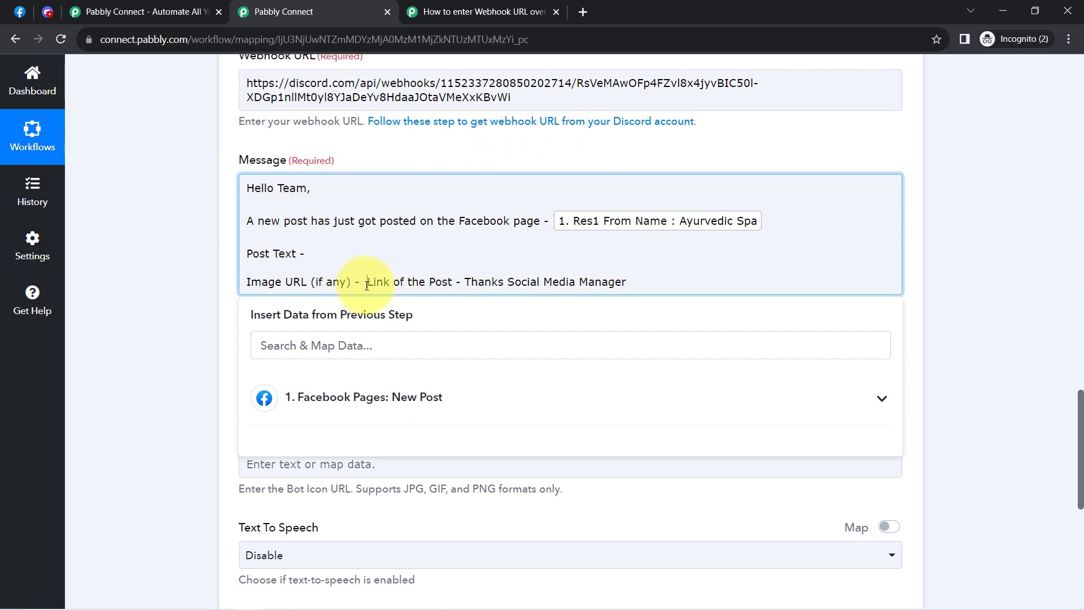
- Remove "Link of the Post -" from the message and put "Thanks" and "Social Media Manager" on separate lines below a blank line
{"action": "key", "text": "Return"}
{"action": "key", "text": "Return"}
{"action": "key", "text": "Delete"}
{"action": "key", "text": "Delete"}
{"action": "key", "text": "Delete"}
{"action": "key", "text": "Delete"}
{"action": "key", "text": "Delete"}
{"action": "key", "text": "Delete"}
{"action": "key", "text": "Delete"}
{"action": "key", "text": "Delete"}
{"action": "key", "text": "Delete"}
{"action": "key", "text": "Delete"}
{"action": "key", "text": "Delete"}
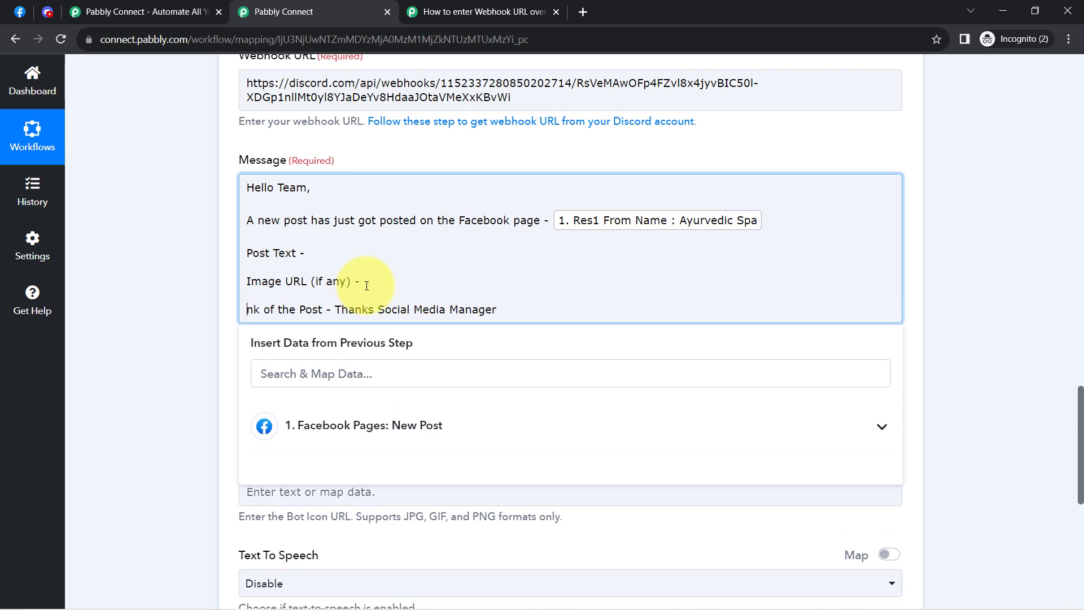
{"action": "key", "text": "Delete"}
{"action": "key", "text": "Delete"}
{"action": "key", "text": "Delete"}
{"action": "key", "text": "Delete"}
{"action": "key", "text": "Delete"}
{"action": "key", "text": "Delete"}
{"action": "key", "text": "Delete"}
{"action": "key", "text": "Delete"}
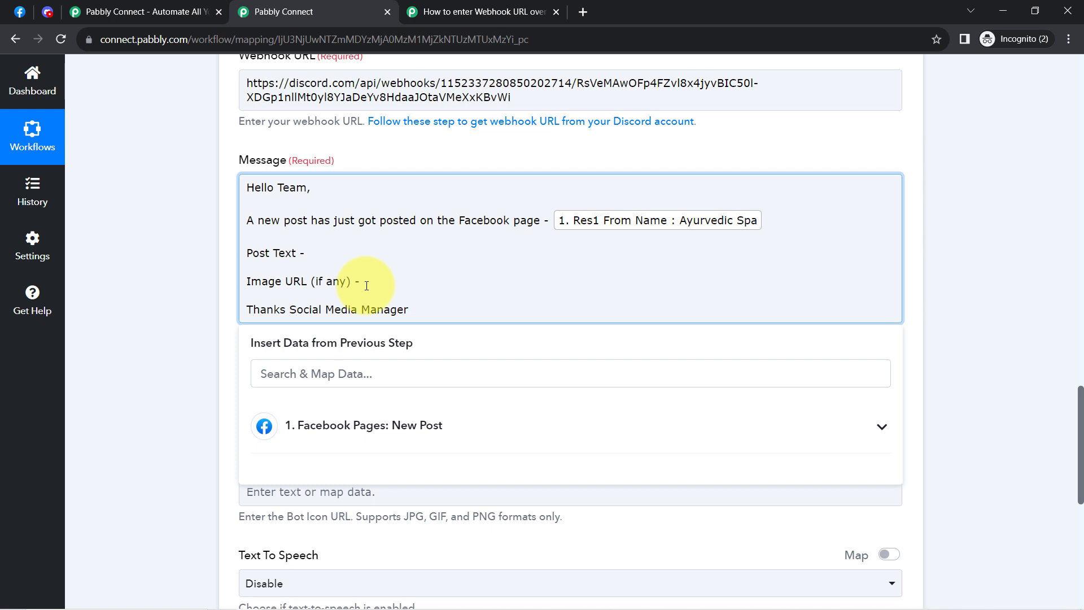
{"action": "key", "text": "Return"}
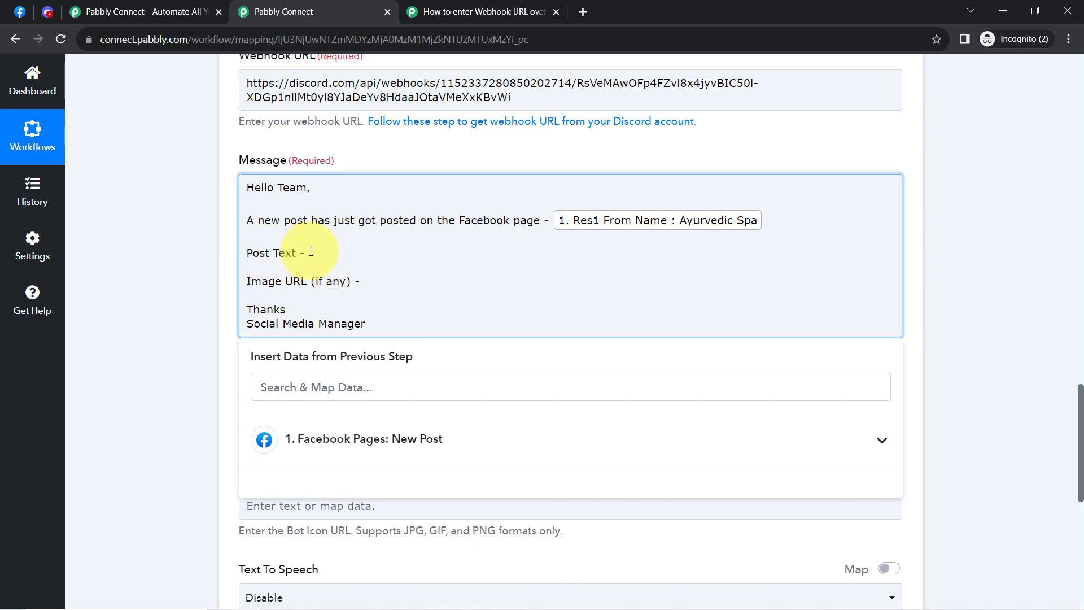
- Map the Facebook trigger's Res1 Message field after "Post Text -" in the message
{"action": "left_click", "coordinate": [339, 439]}
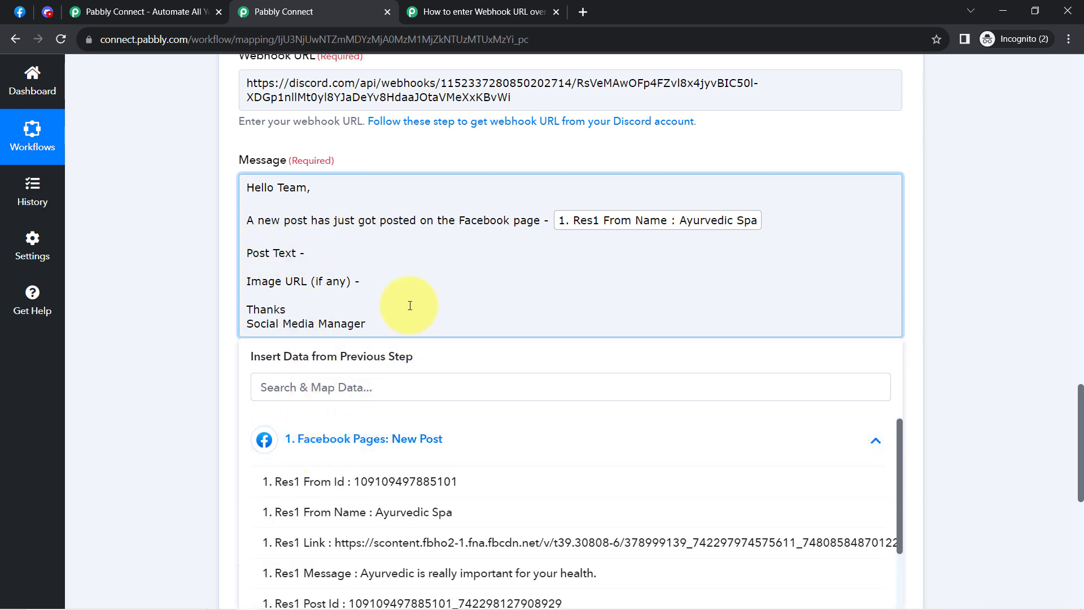
{"action": "scroll", "coordinate": [410, 306], "scroll_direction": "down", "scroll_amount": 3}
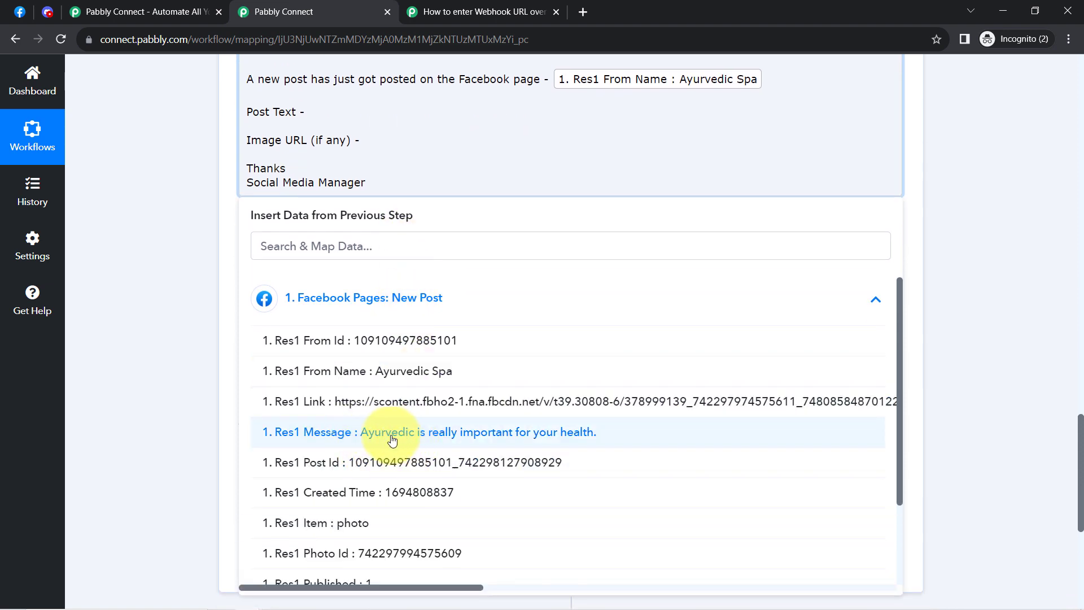
{"action": "left_click", "coordinate": [393, 439]}
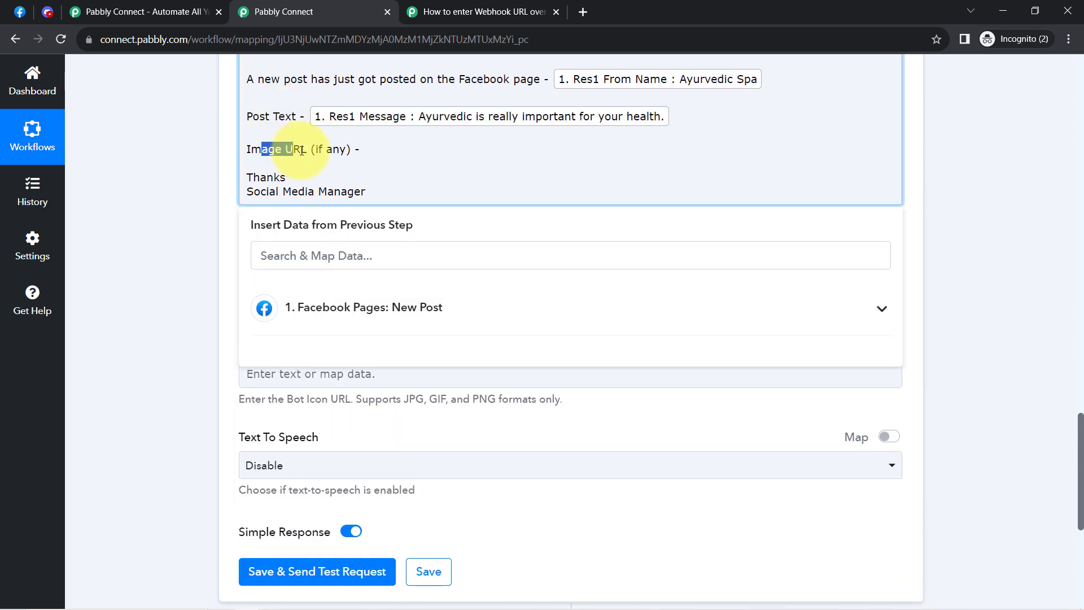
- Map the Facebook trigger's Res1 Link field after "Image URL (if any) -", keeping a blank line before "Thanks"
{"action": "left_click", "coordinate": [363, 147]}
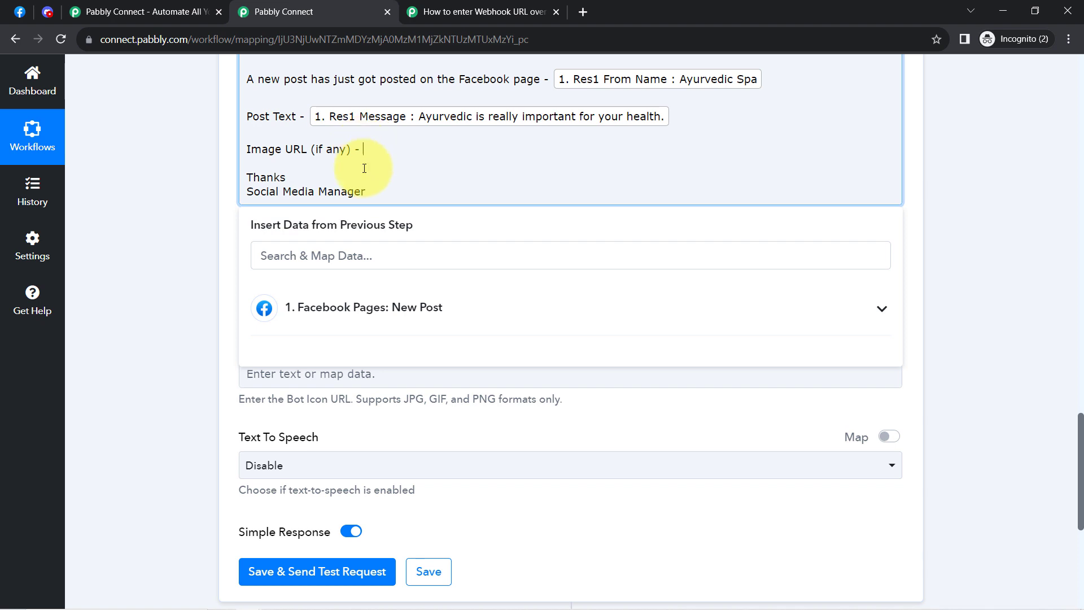
{"action": "left_click", "coordinate": [361, 316]}
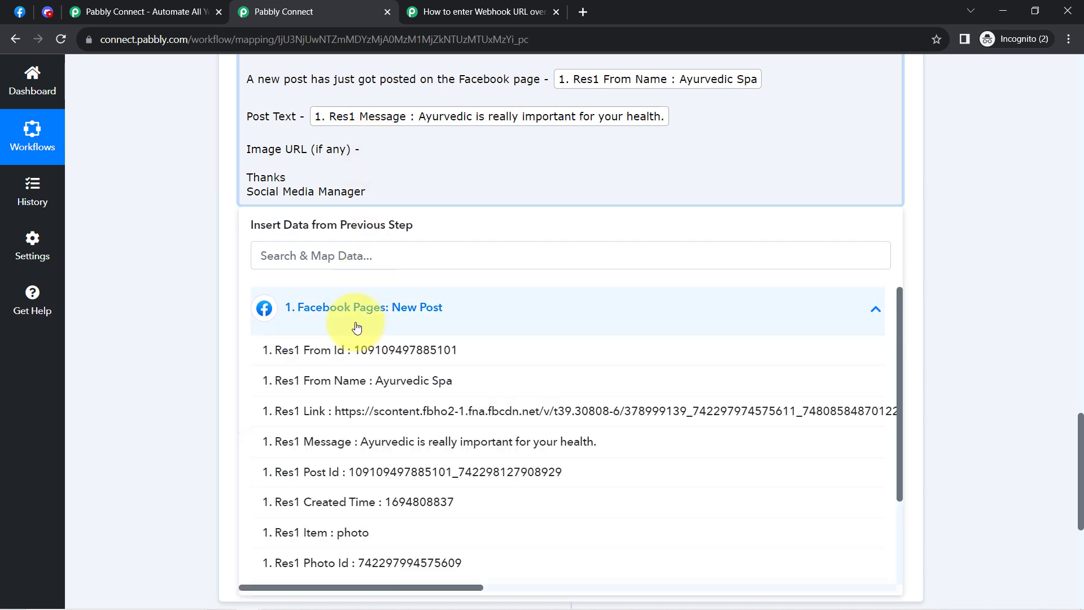
{"action": "left_click", "coordinate": [455, 415]}
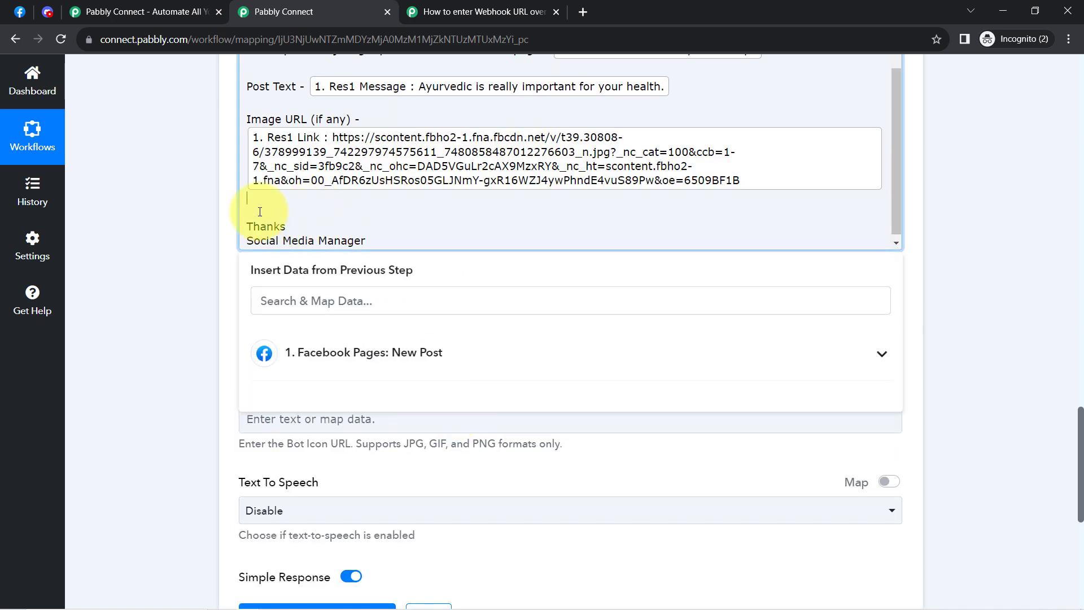
{"action": "scroll", "coordinate": [260, 212], "scroll_direction": "up", "scroll_amount": 1}
{"action": "left_click", "coordinate": [194, 212]}
{"action": "scroll", "coordinate": [193, 232], "scroll_direction": "up", "scroll_amount": 5}
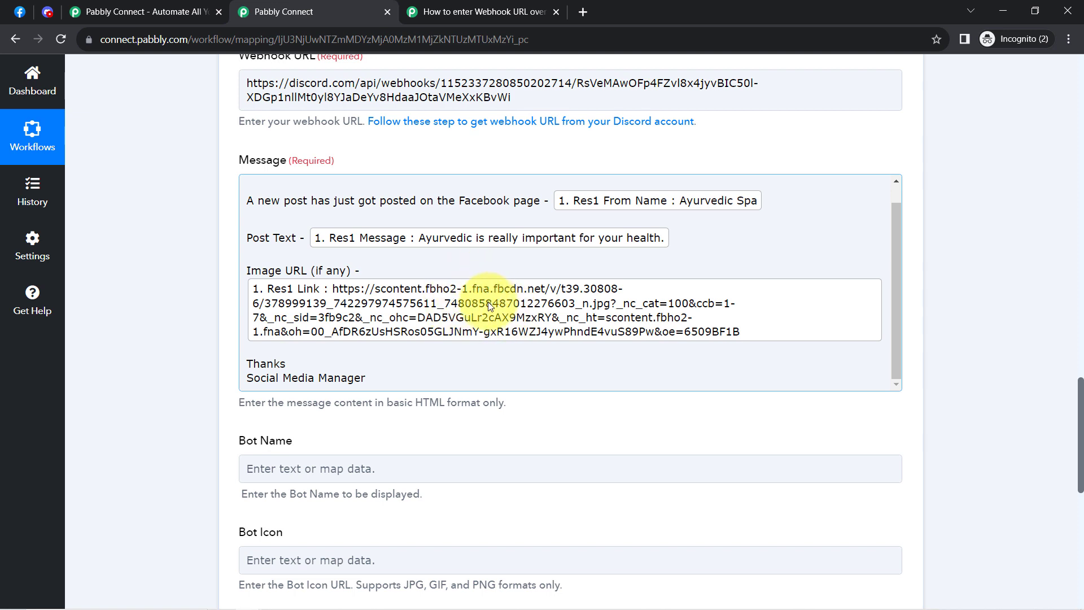
- Set the bot name to "sample bot", then save the Discord action and send a test request
{"action": "scroll", "coordinate": [162, 308], "scroll_direction": "down", "scroll_amount": 4}
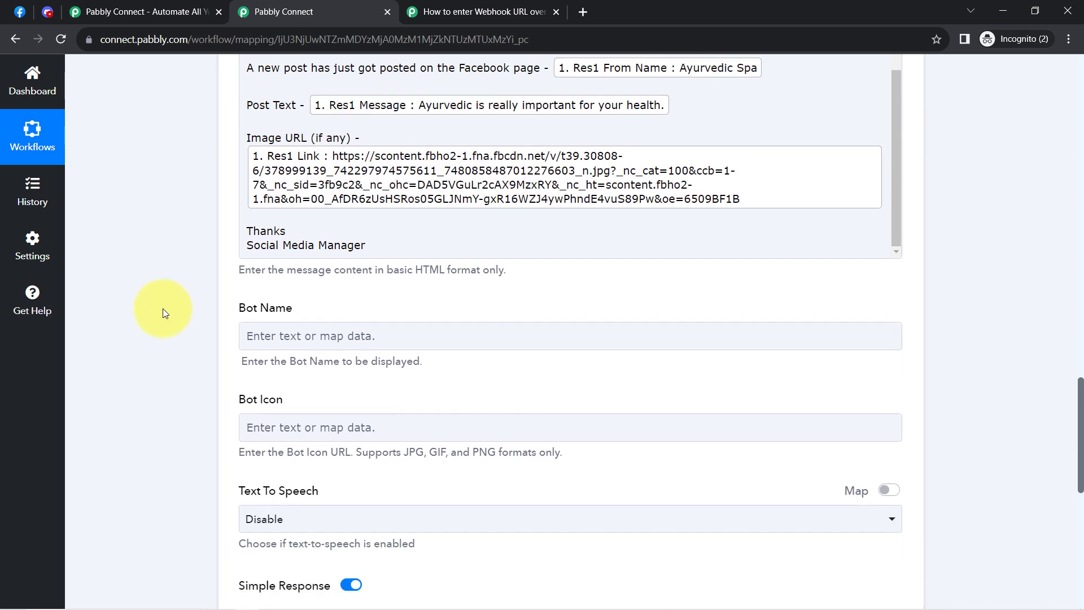
{"action": "left_click", "coordinate": [271, 257]}
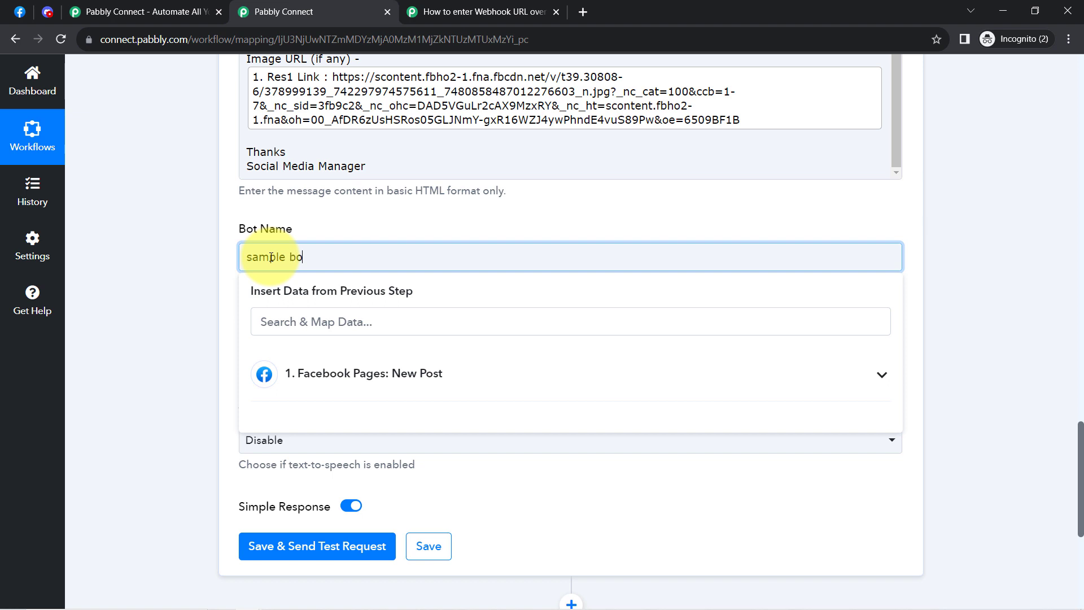
{"action": "left_click", "coordinate": [218, 278]}
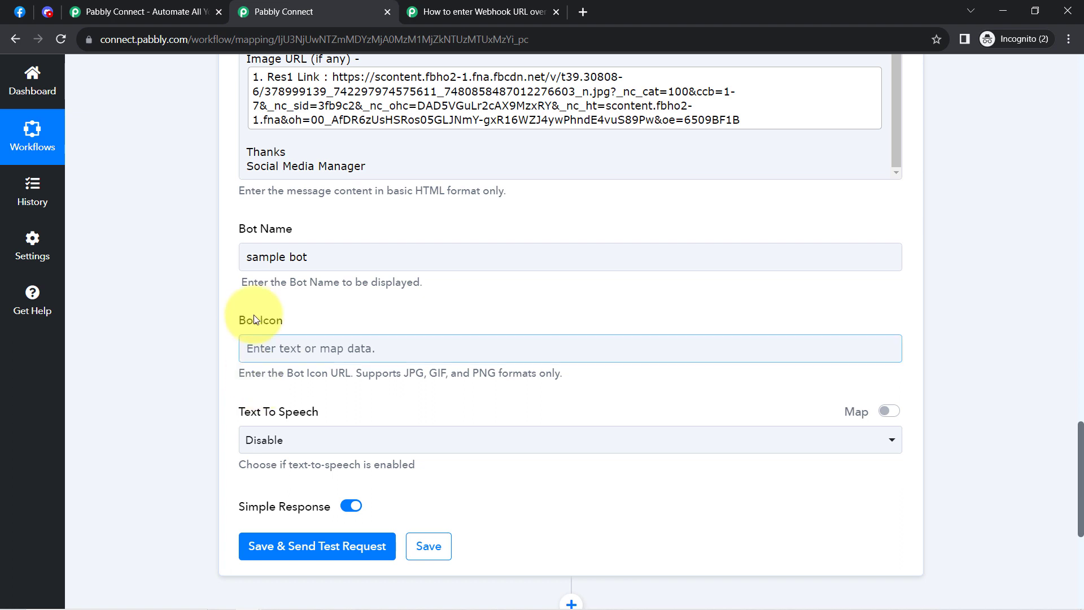
{"action": "scroll", "coordinate": [280, 363], "scroll_direction": "down", "scroll_amount": 4}
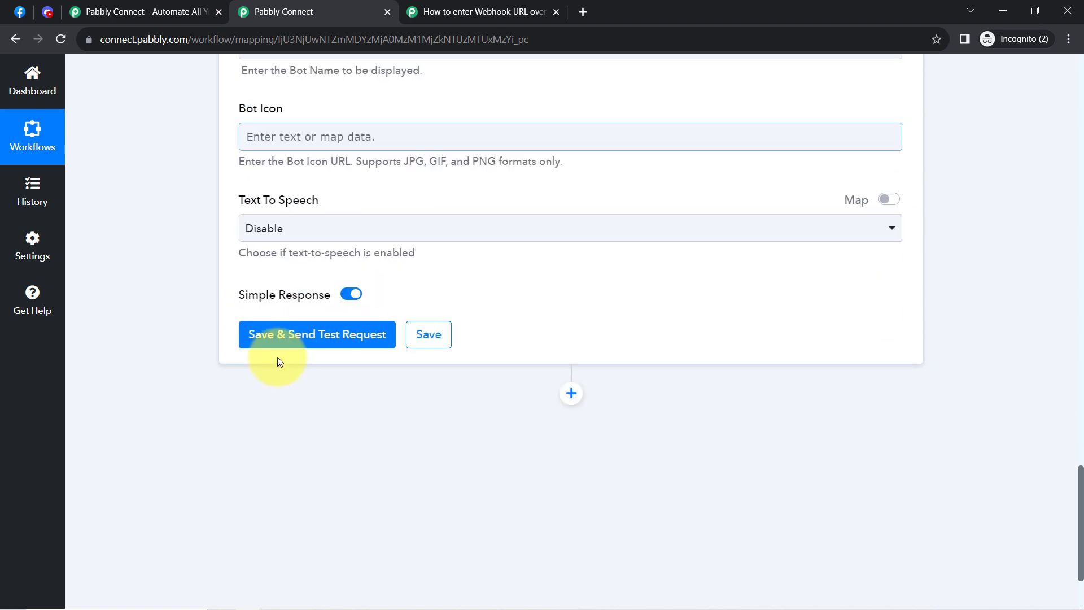
{"action": "left_click", "coordinate": [291, 336]}
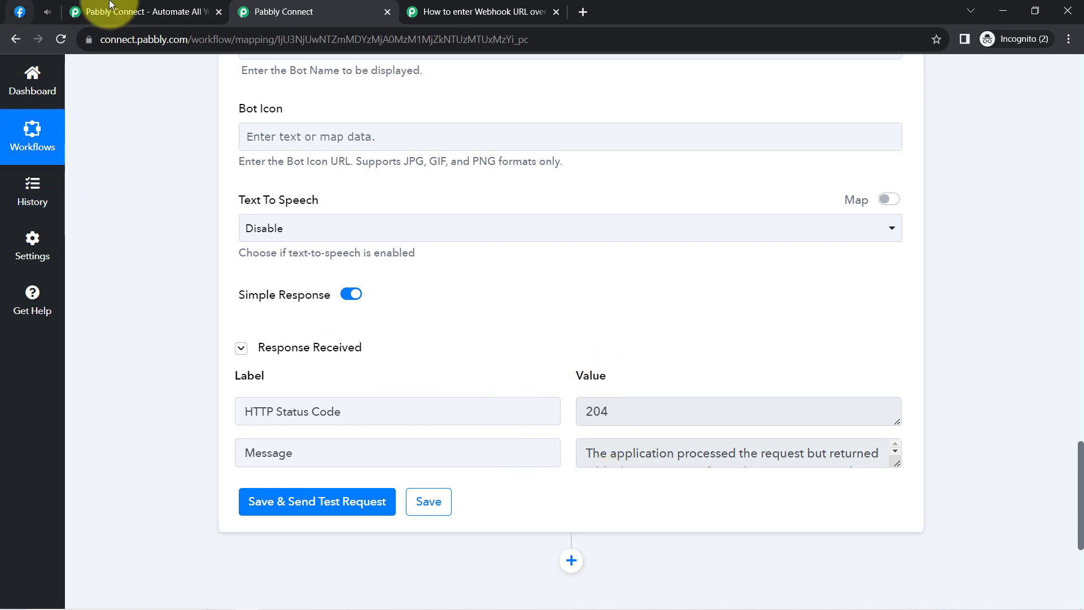
- Switch to Discord, remove the word "Discord" from the Spidey Bot webhook's name and save the integration changes
{"action": "left_click", "coordinate": [48, 17]}
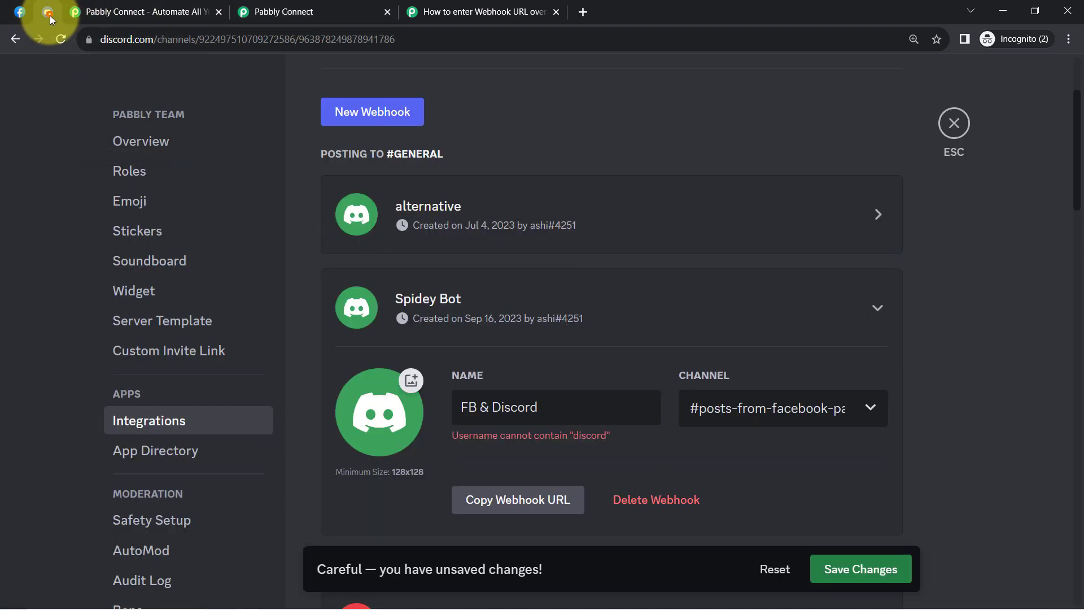
{"action": "left_click", "coordinate": [950, 124]}
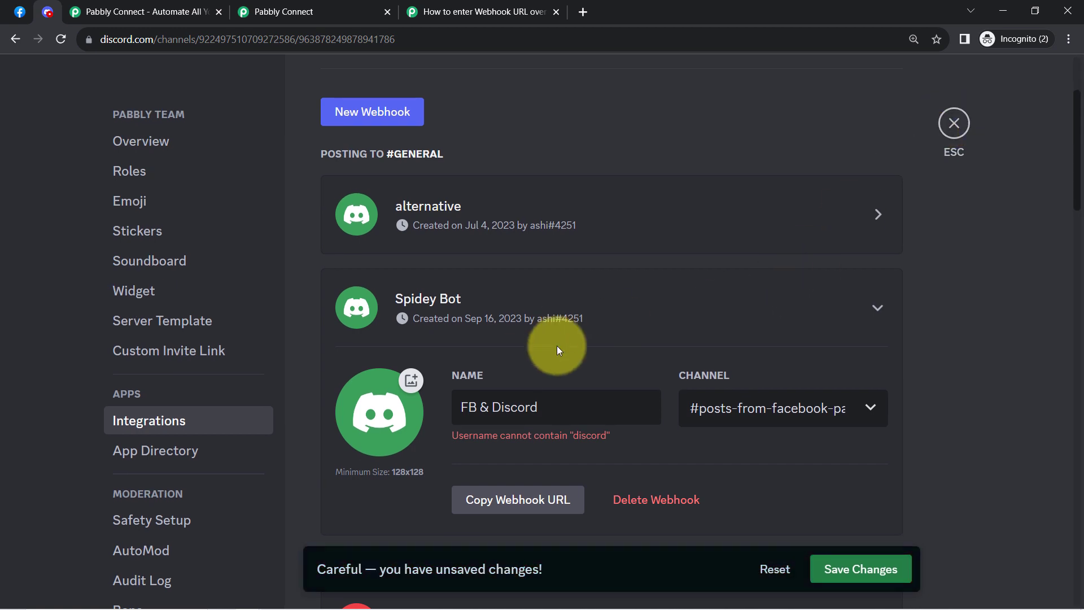
{"action": "scroll", "coordinate": [557, 346], "scroll_direction": "down", "scroll_amount": 4}
{"action": "left_click", "coordinate": [829, 569]}
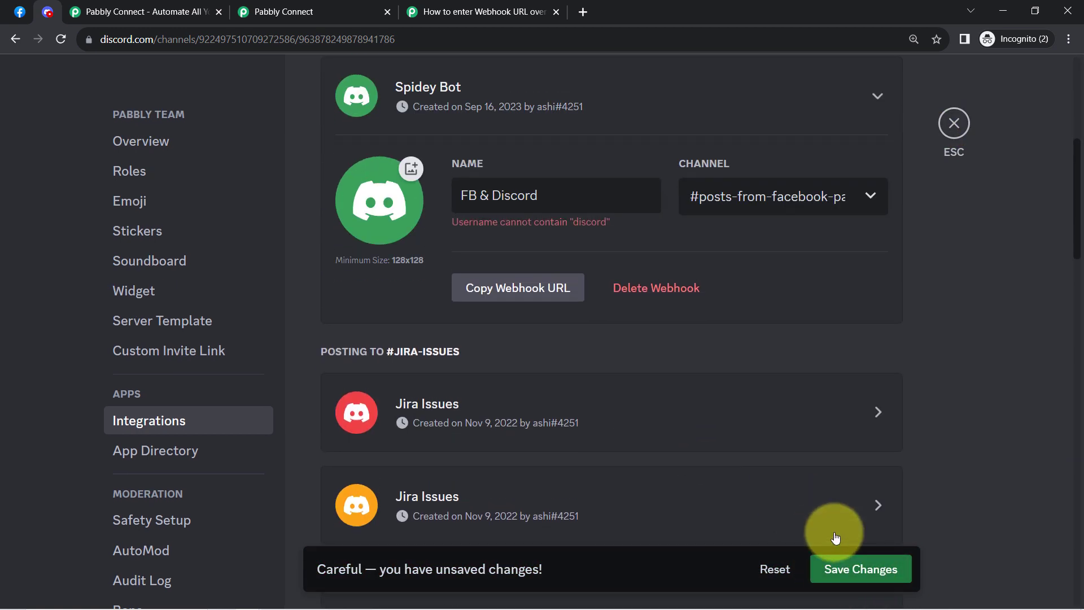
{"action": "left_click", "coordinate": [954, 124]}
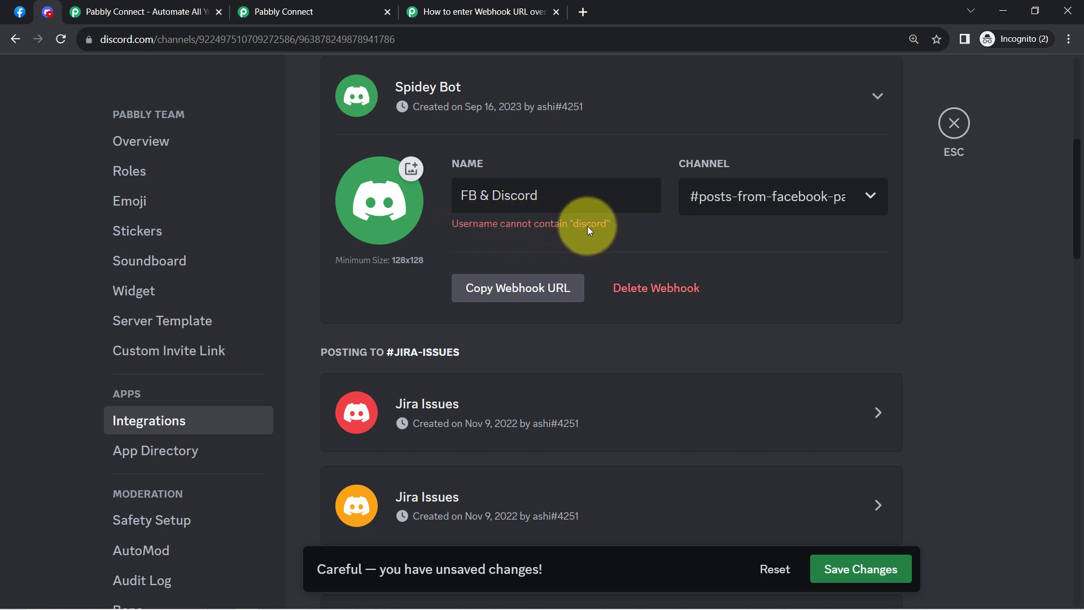
{"action": "double_click", "coordinate": [523, 195]}
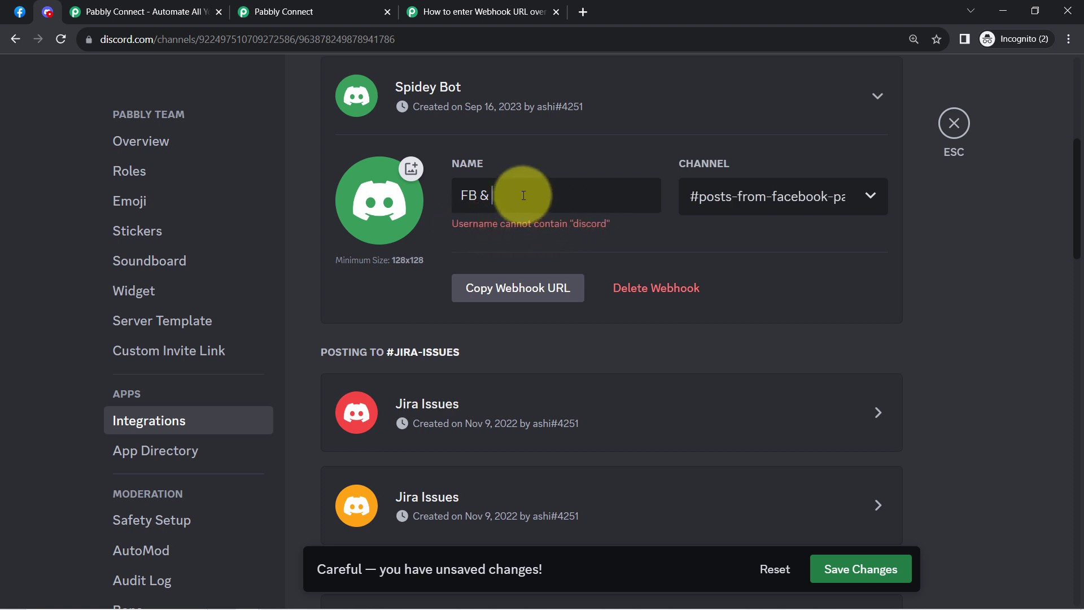
{"action": "left_click", "coordinate": [835, 568]}
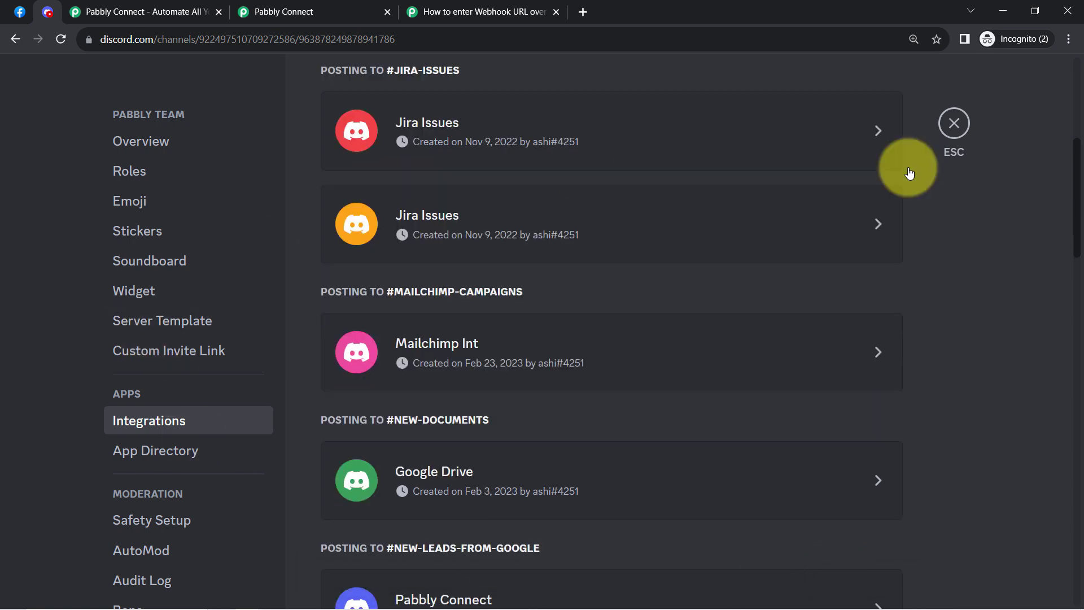
- Leave the server settings, reload Discord and compare the test message in posts-from-facebook-pages with the original Ayurvedic Spa Facebook post
{"action": "left_click", "coordinate": [953, 124]}
{"action": "left_click", "coordinate": [63, 40]}
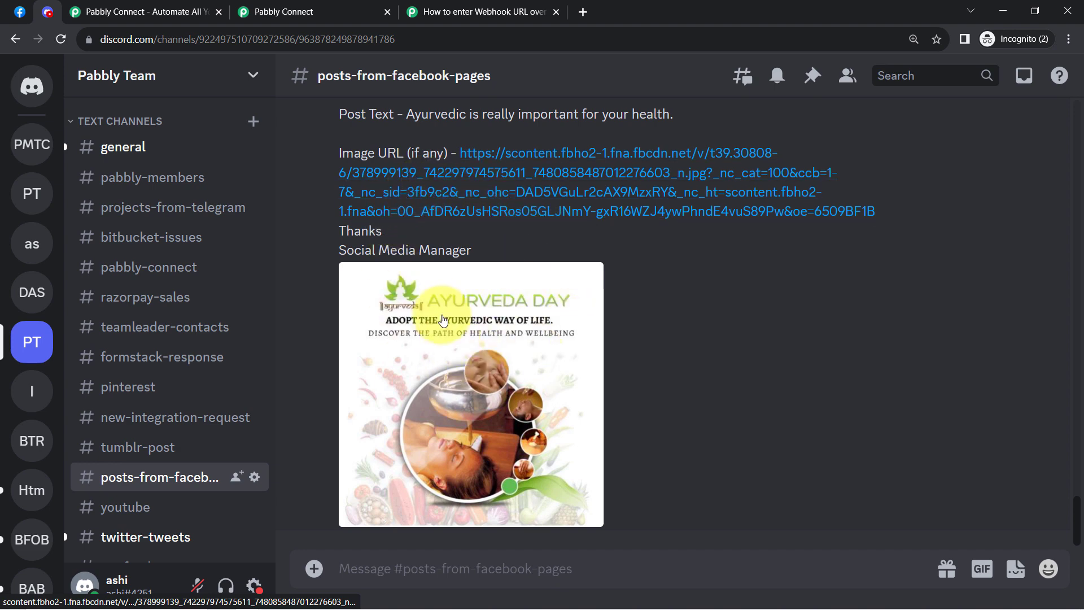
{"action": "scroll", "coordinate": [420, 236], "scroll_direction": "up", "scroll_amount": 3}
{"action": "scroll", "coordinate": [443, 344], "scroll_direction": "down", "scroll_amount": 3}
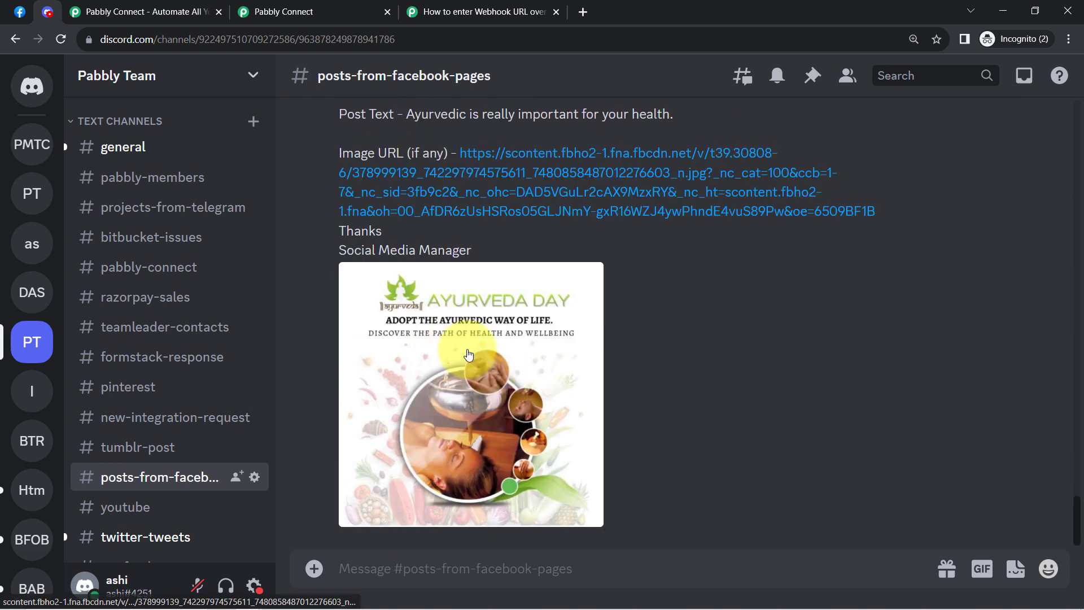
{"action": "scroll", "coordinate": [407, 296], "scroll_direction": "up", "scroll_amount": 3}
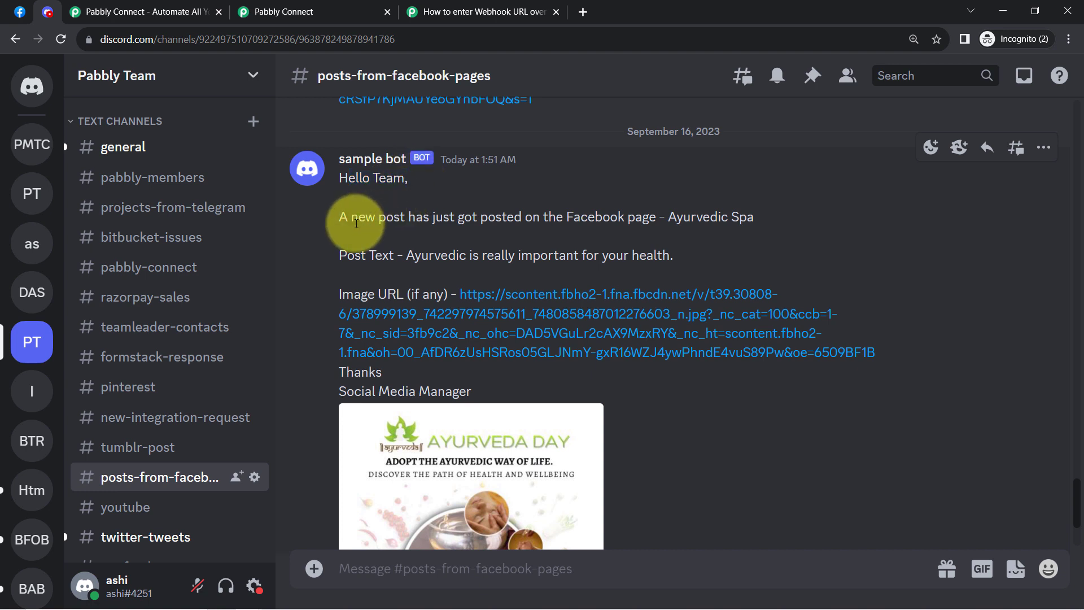
{"action": "left_click_drag", "start_coordinate": [354, 218], "coordinate": [739, 218]}
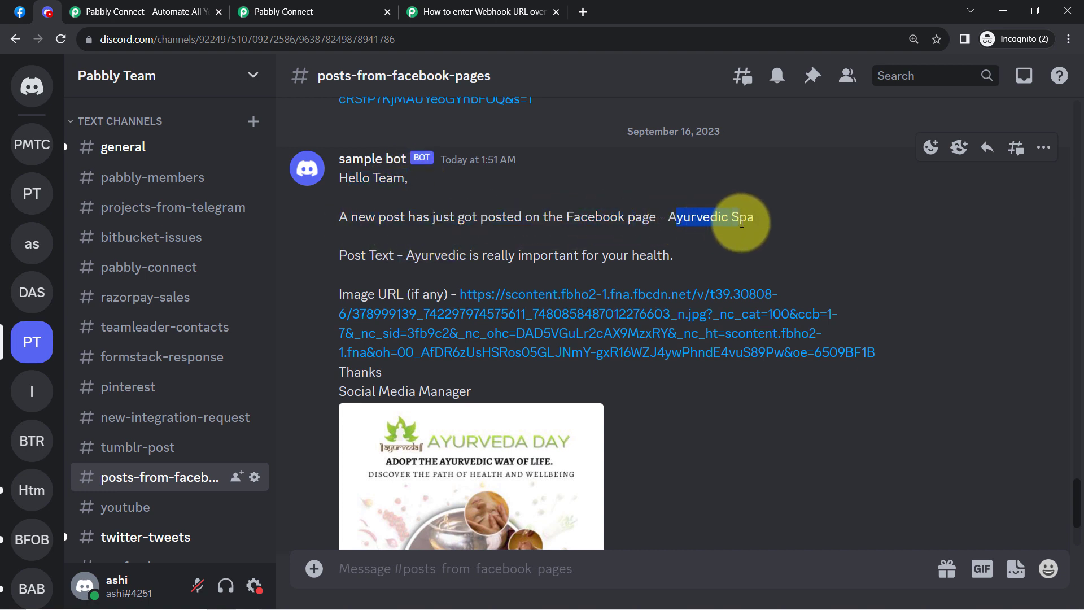
{"action": "left_click_drag", "start_coordinate": [407, 255], "coordinate": [639, 249]}
{"action": "left_click_drag", "start_coordinate": [354, 294], "coordinate": [388, 294]}
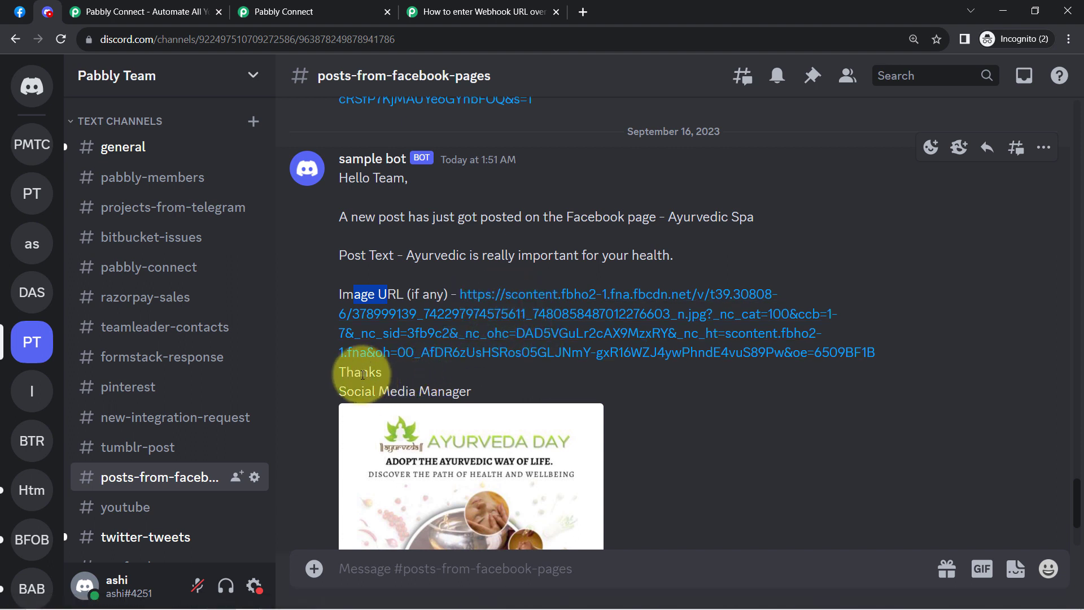
{"action": "left_click_drag", "start_coordinate": [374, 391], "coordinate": [473, 387]}
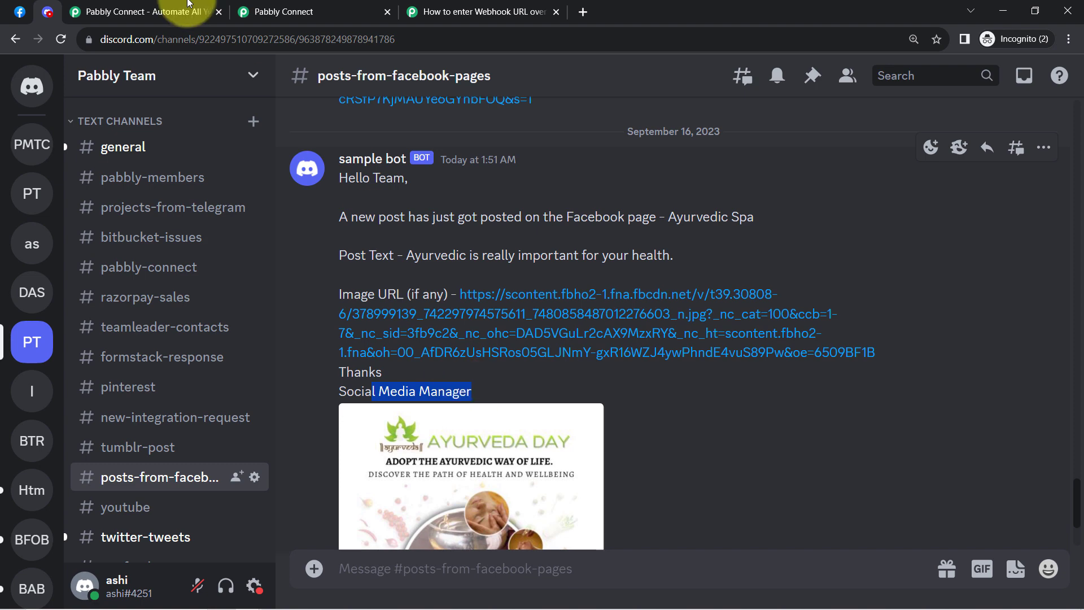
{"action": "left_click", "coordinate": [12, 8]}
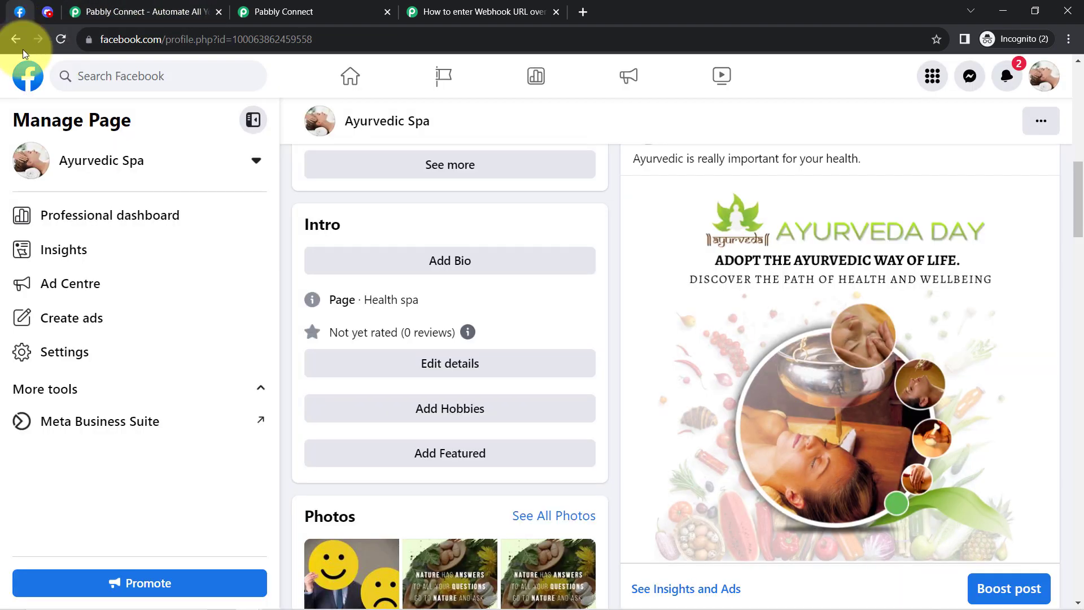
{"action": "left_click", "coordinate": [45, 12]}
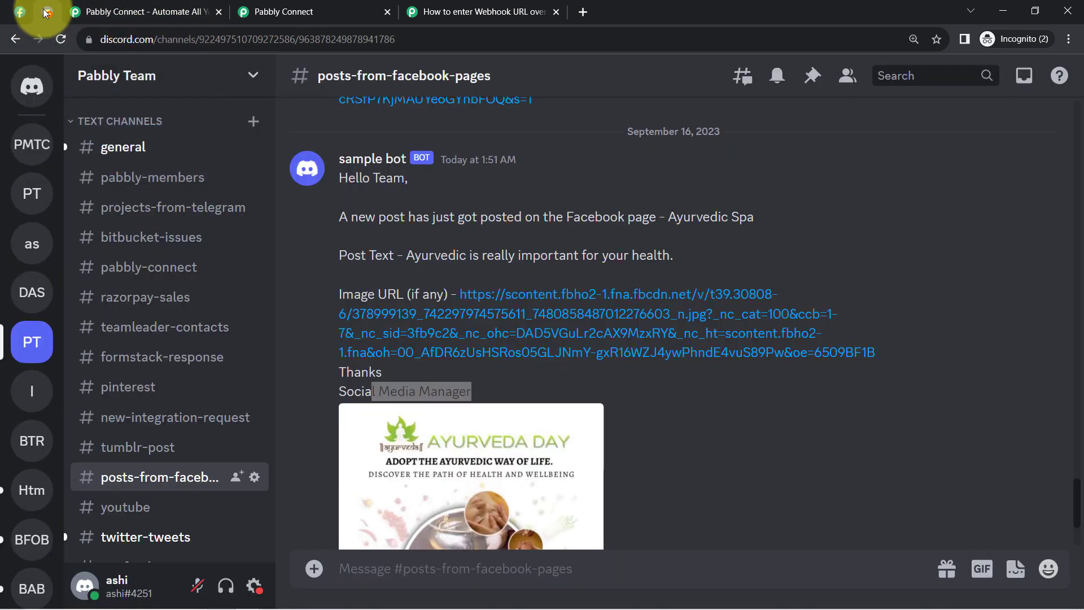
- Return to the Pabbly Connect workflow and collapse the Facebook Pages trigger and the Discord action
{"action": "left_click", "coordinate": [288, 6]}
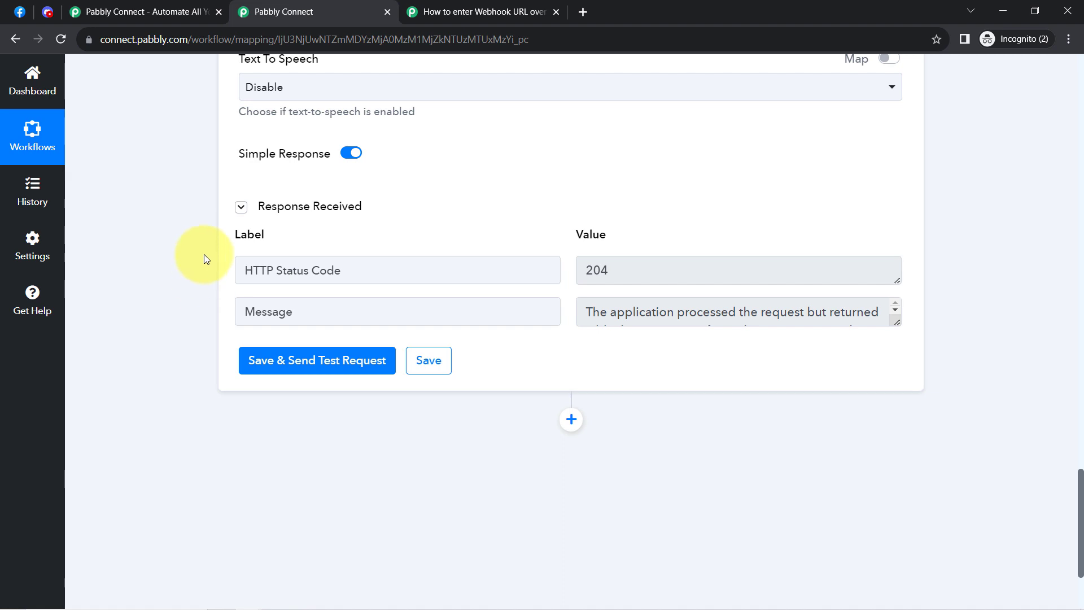
{"action": "scroll", "coordinate": [204, 255], "scroll_direction": "up", "scroll_amount": 20}
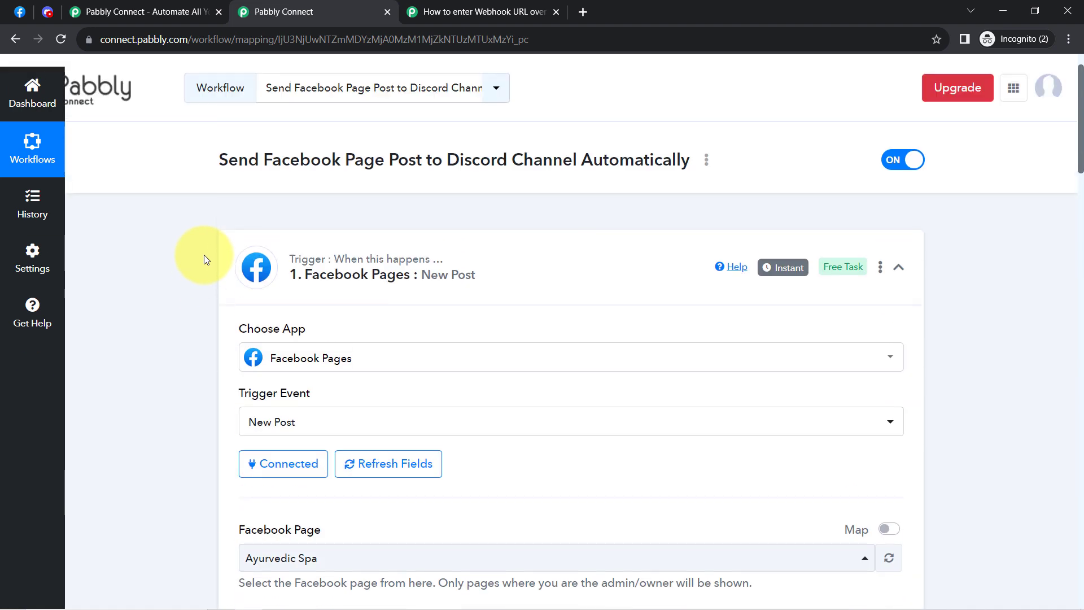
{"action": "left_click", "coordinate": [460, 258]}
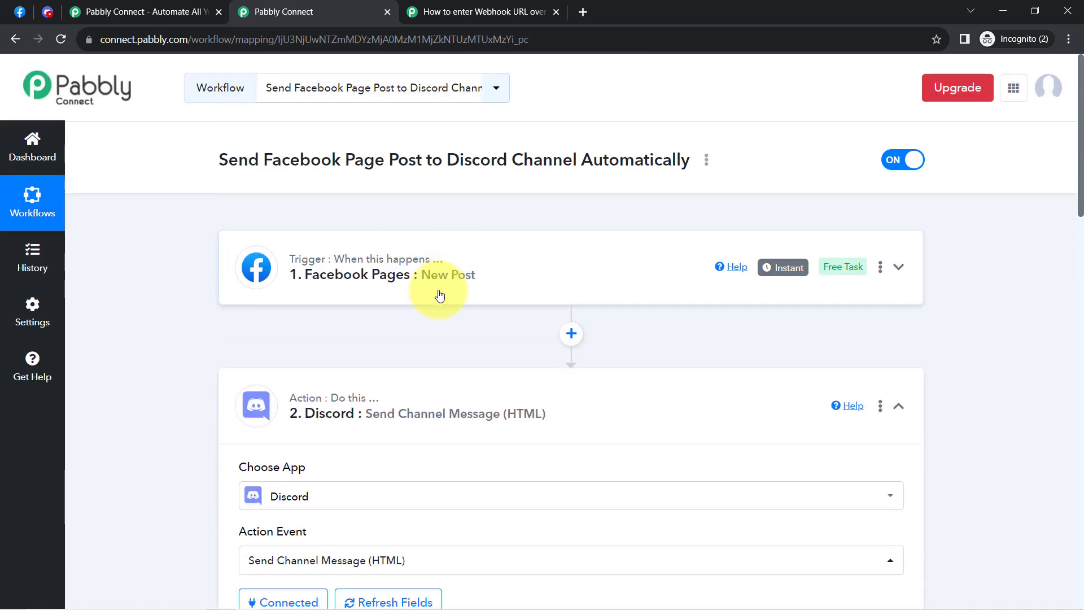
{"action": "left_click", "coordinate": [367, 402]}
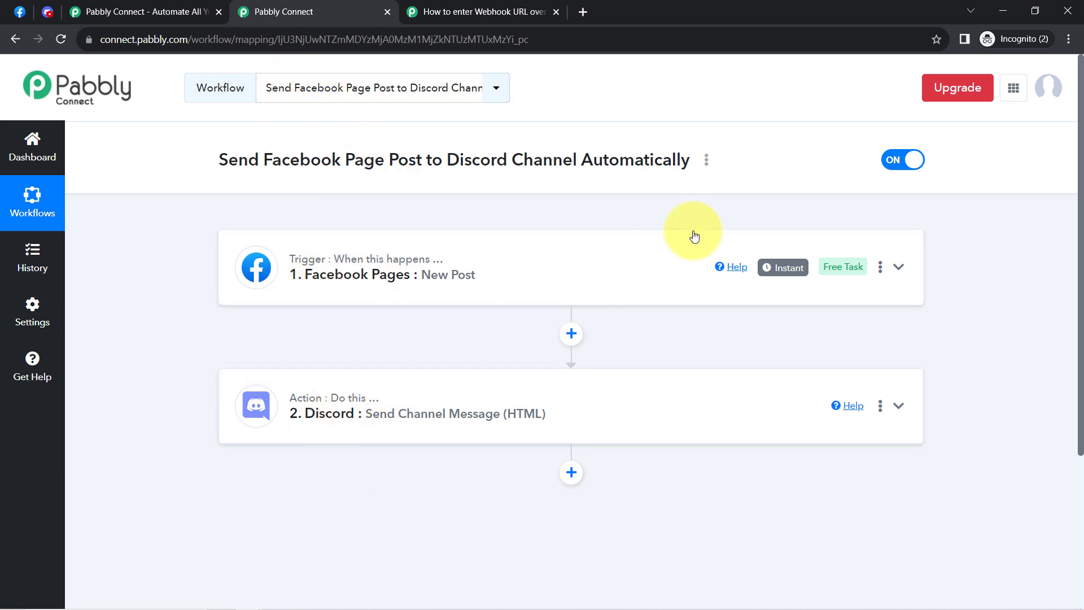
- Copy the share link of the "Send Facebook Page Post to Discord Channel Automatically" workflow and close the sharing dialog
{"action": "left_click", "coordinate": [708, 161]}
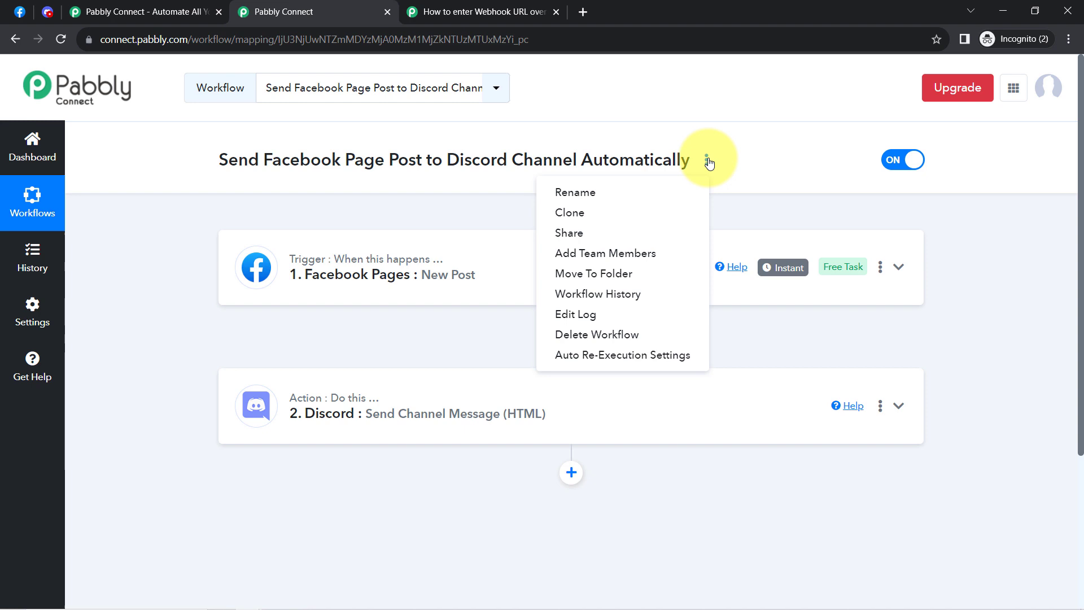
{"action": "left_click", "coordinate": [624, 235]}
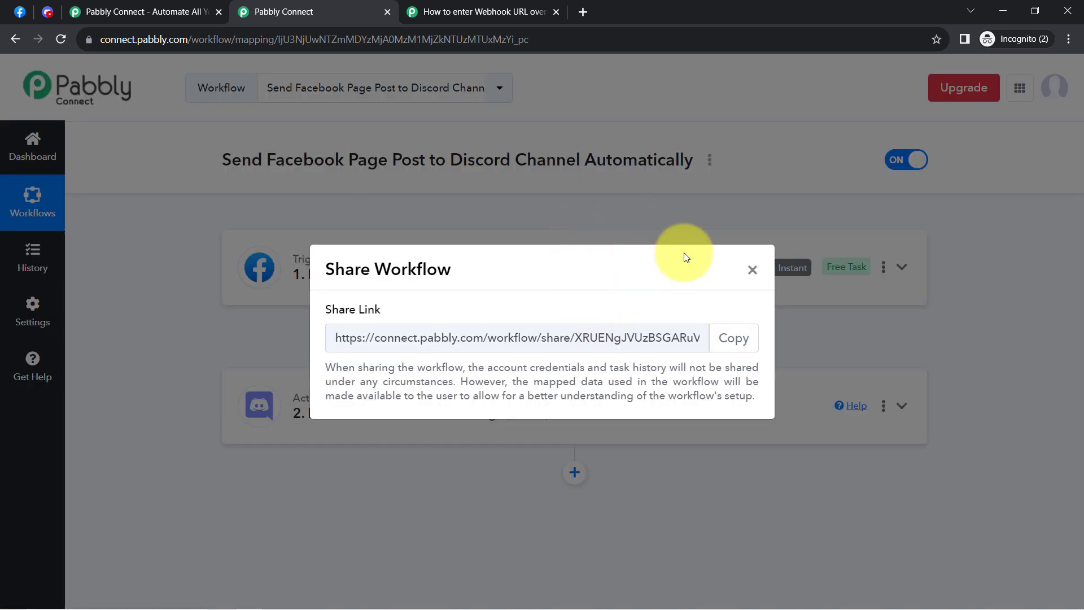
{"action": "left_click", "coordinate": [731, 337]}
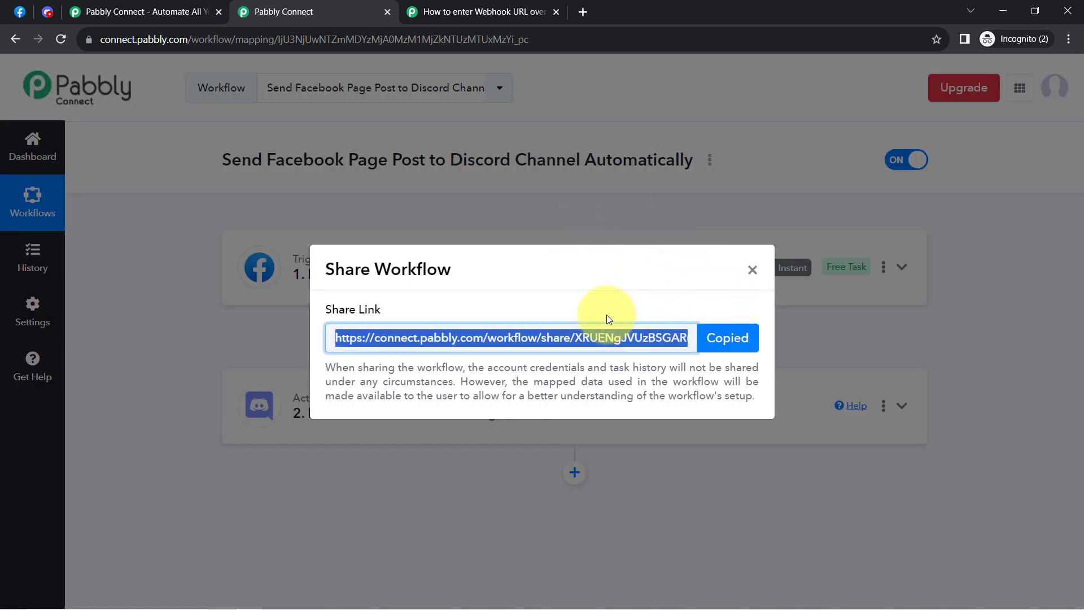
{"action": "left_click", "coordinate": [753, 269]}
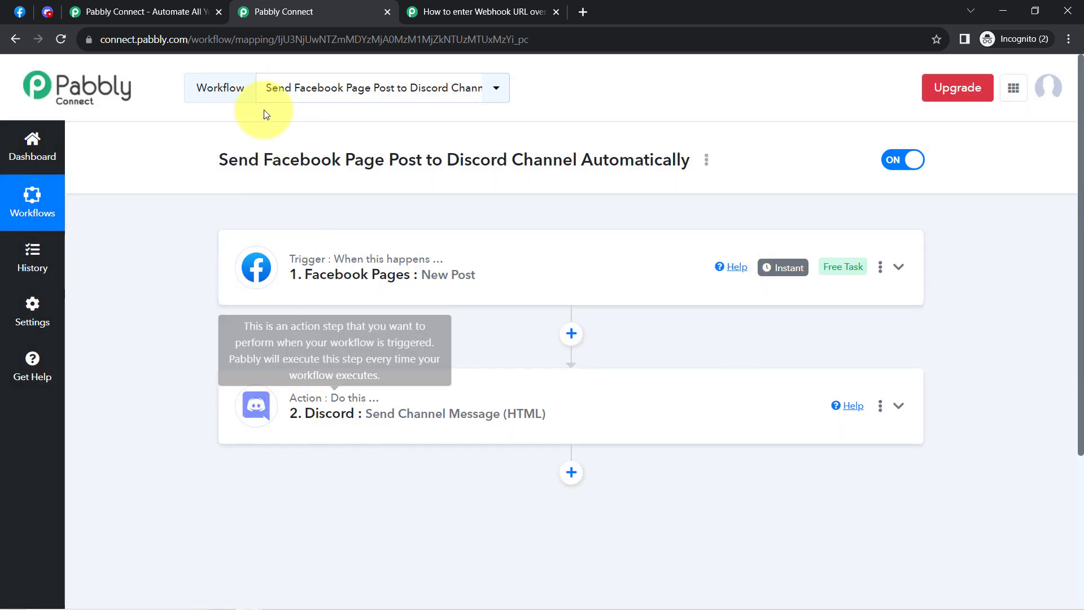